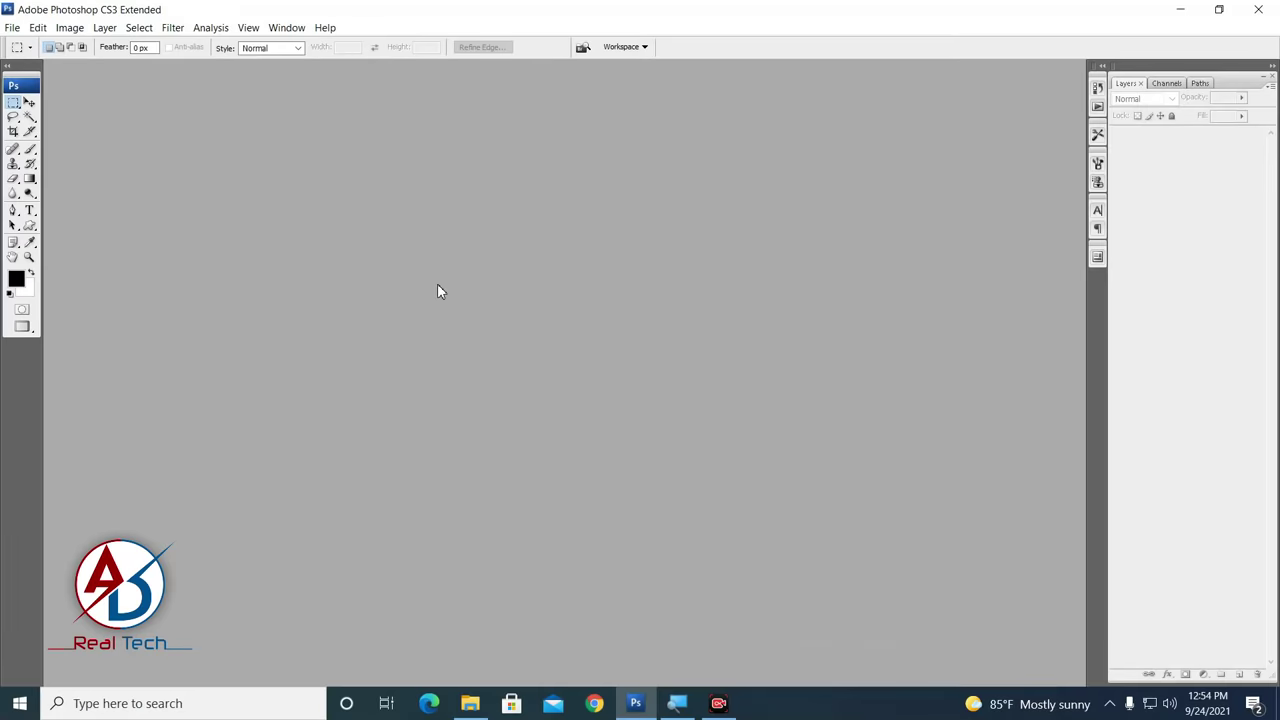
# Step: Minimize Photoshop to bring File Explorer and the desktop into view
pyautogui.click(1179, 10)
# Step: Preview DSC_0002 from New folder (6), then drag it into Photoshop
pyautogui.doubleClick(236, 283)
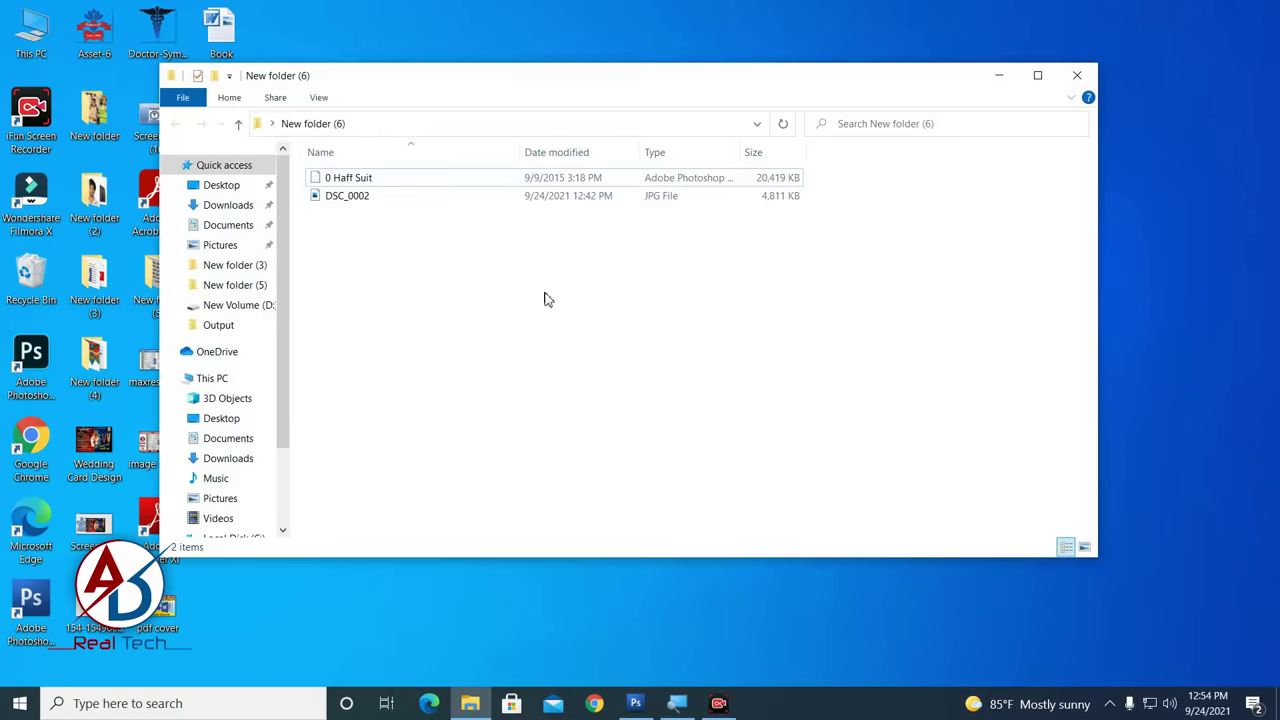
pyautogui.doubleClick(345, 197)
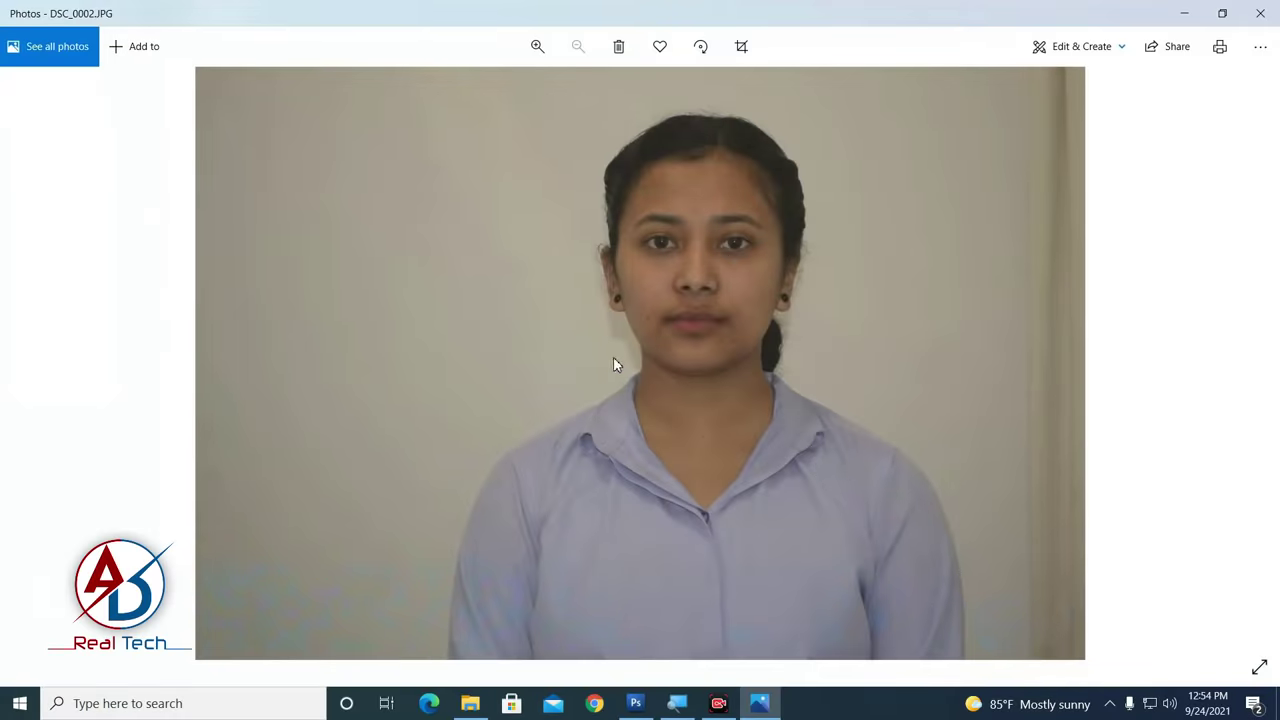
pyautogui.click(1260, 13)
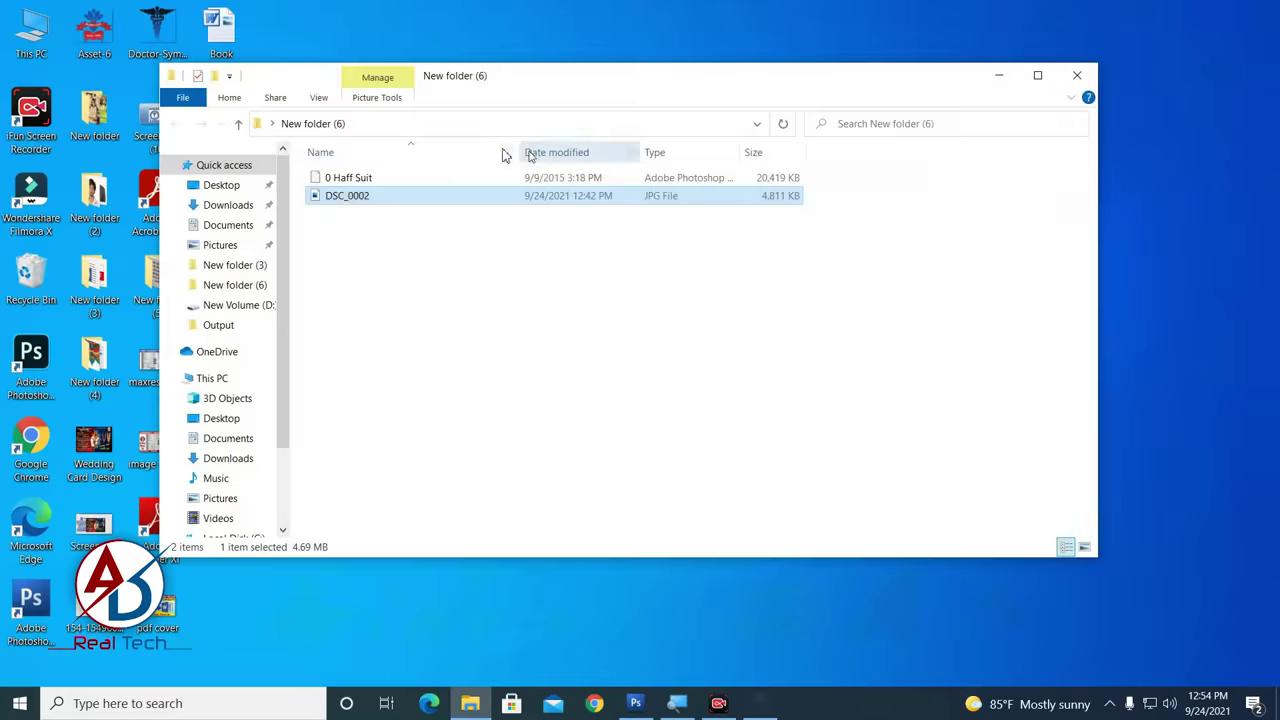
pyautogui.click(330, 183)
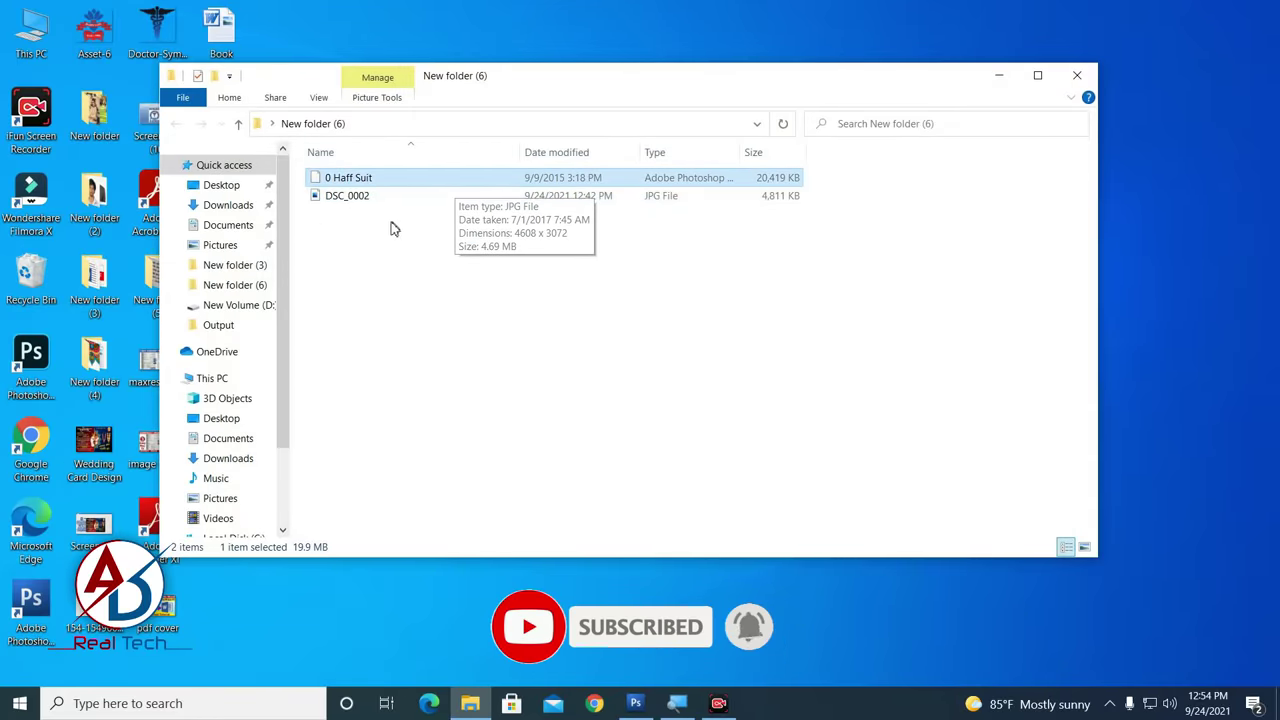
pyautogui.moveTo(347, 196)
pyautogui.mouseDown()
pyautogui.moveTo(636, 706)
pyautogui.moveTo(458, 265)
pyautogui.mouseUp()
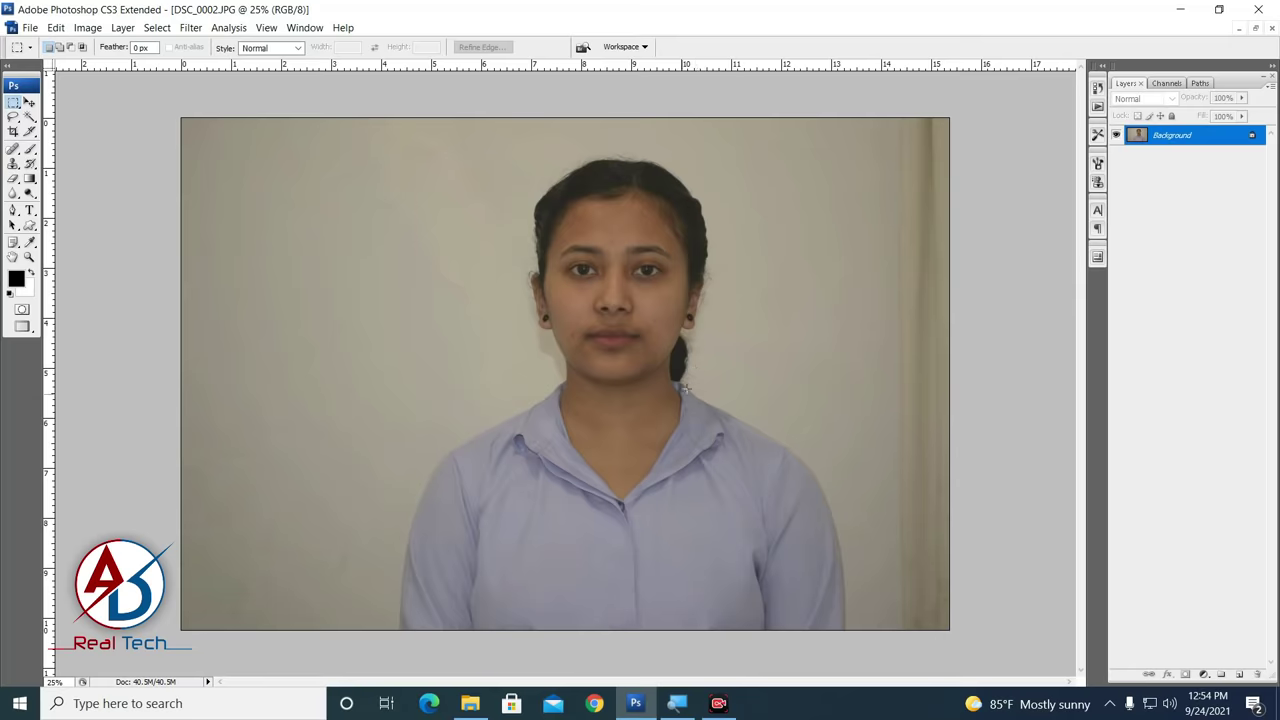
# Step: Apply Auto Levels to the DSC_0002 portrait to brighten the wall and even the tones
pyautogui.click(87, 27)
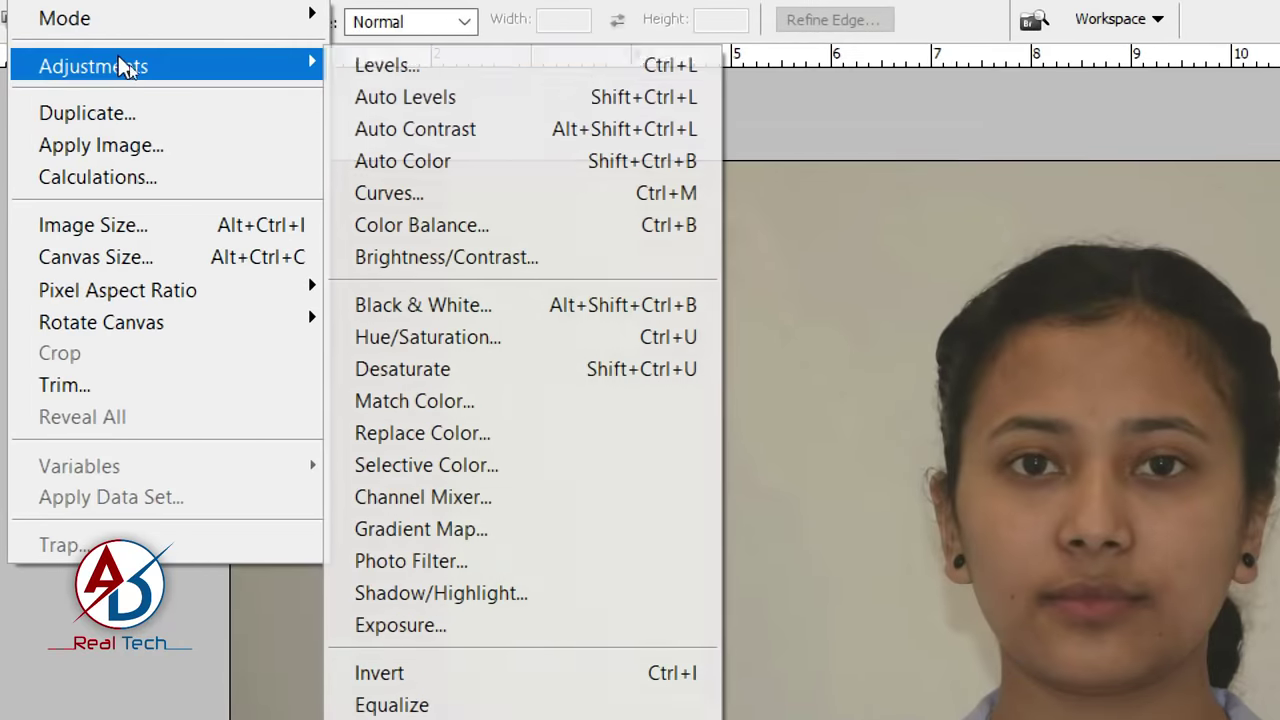
pyautogui.moveTo(113, 70)
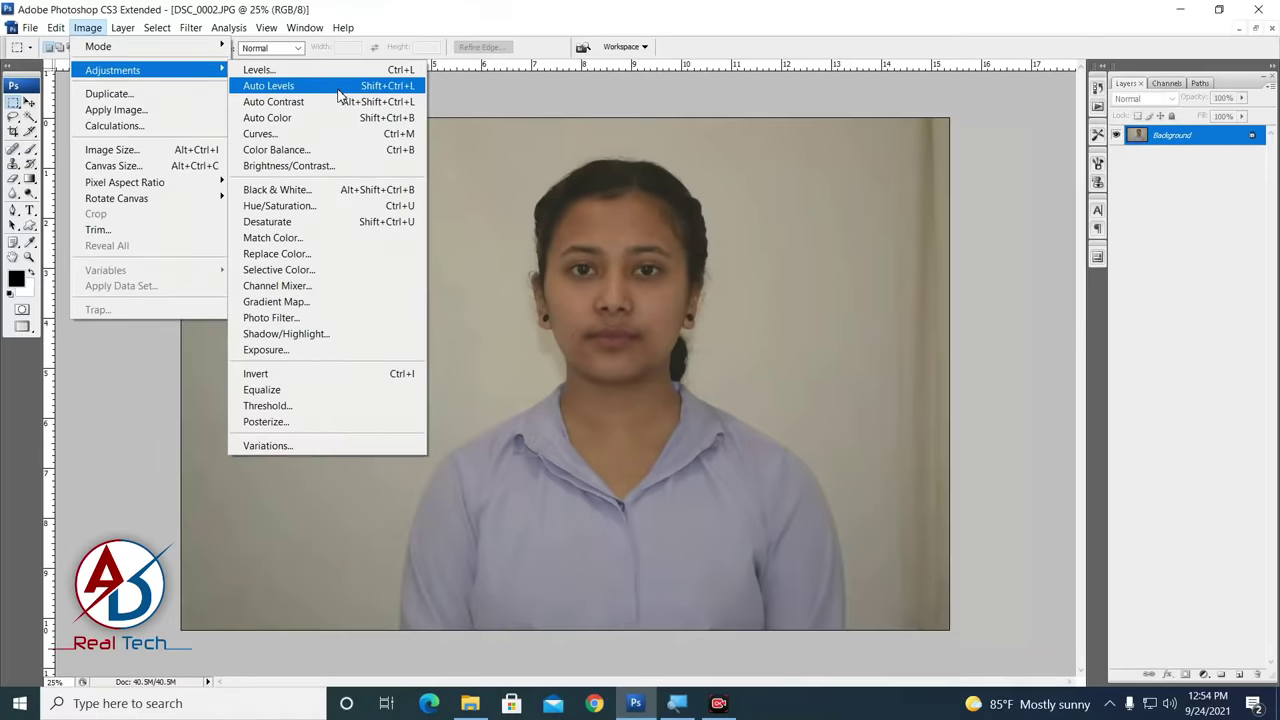
pyautogui.click(543, 103)
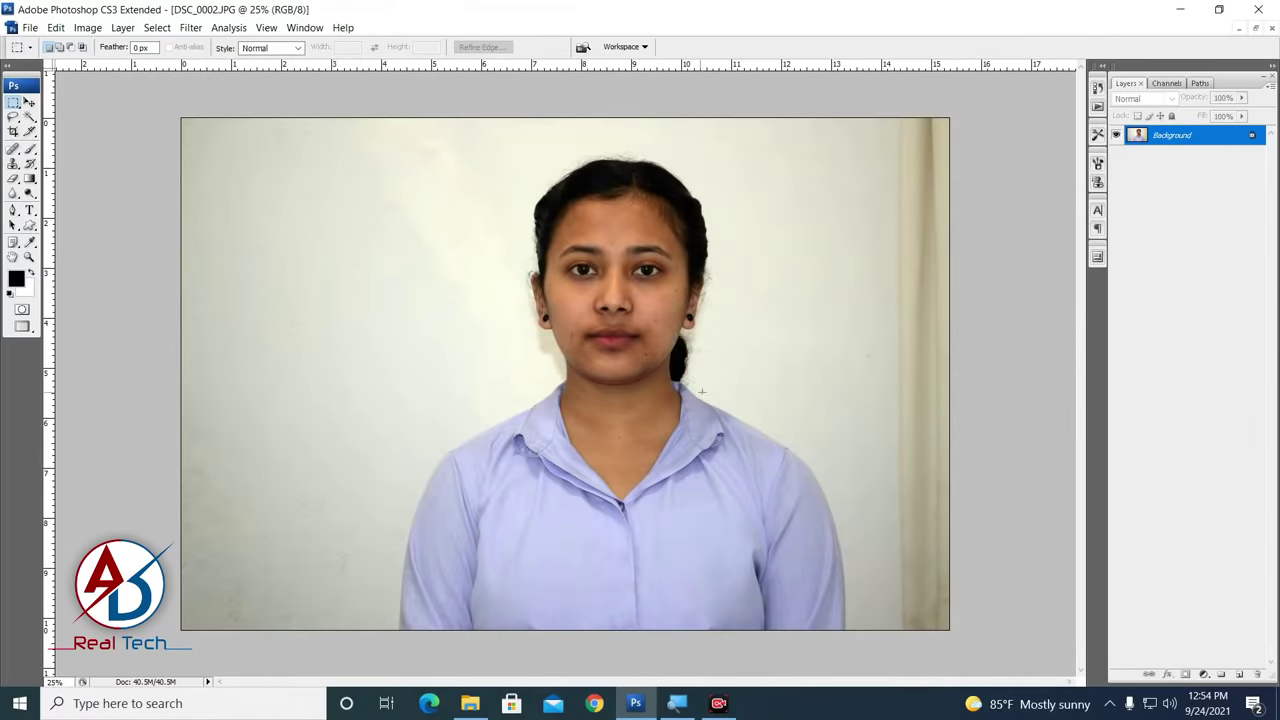
pyautogui.click(87, 27)
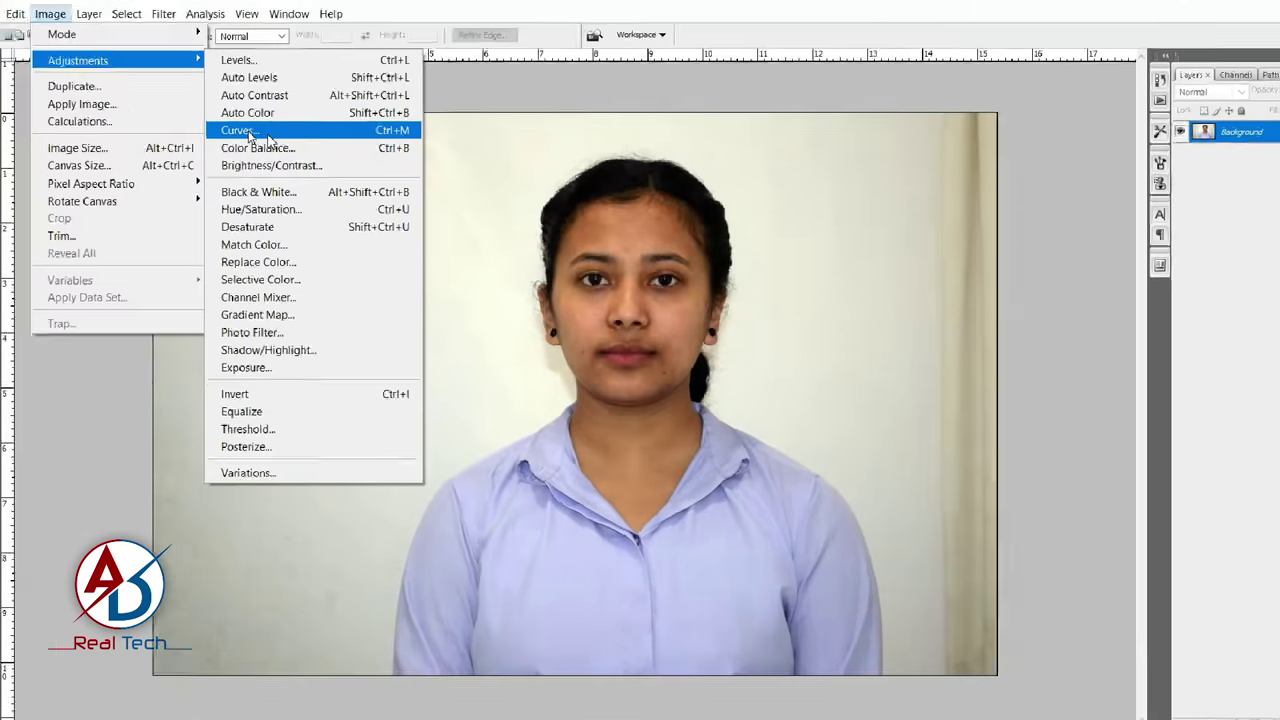
# Step: Lift the midtones of the RGB and Red curves to brighten the portrait
pyautogui.click(288, 136)
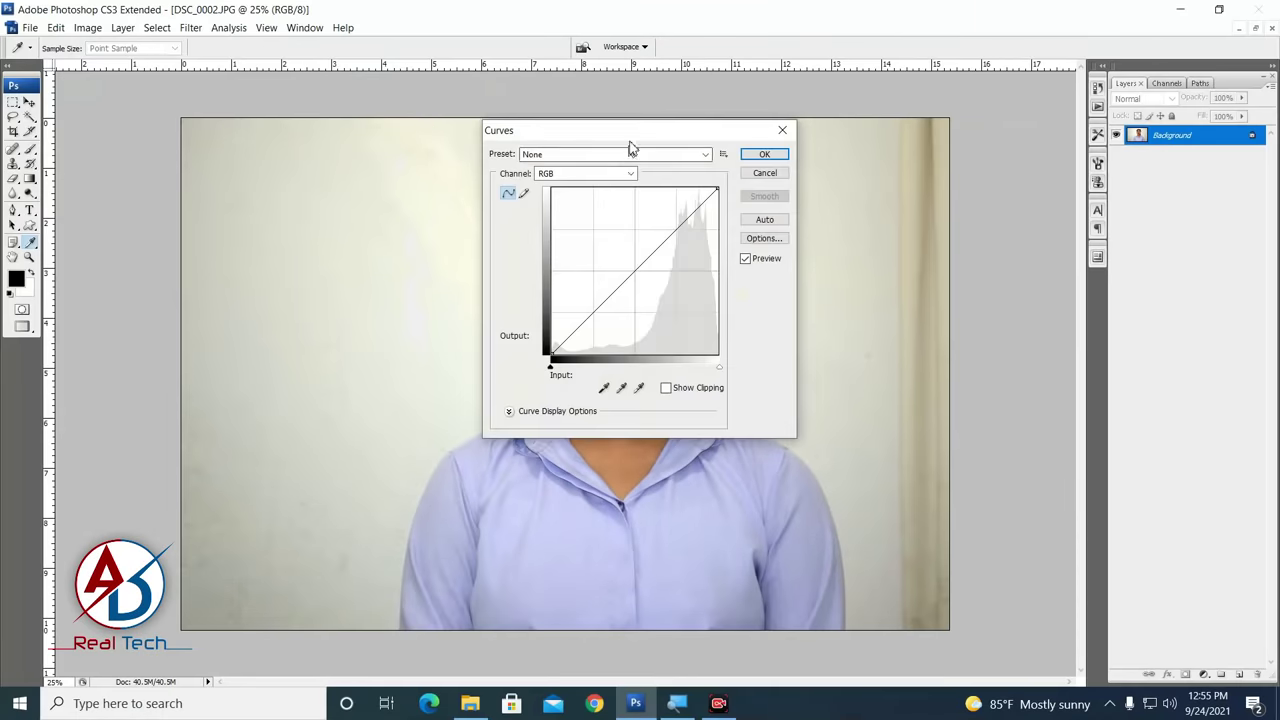
pyautogui.moveTo(629, 134); pyautogui.dragTo(880, 131)
pyautogui.moveTo(888, 269); pyautogui.dragTo(884, 264)
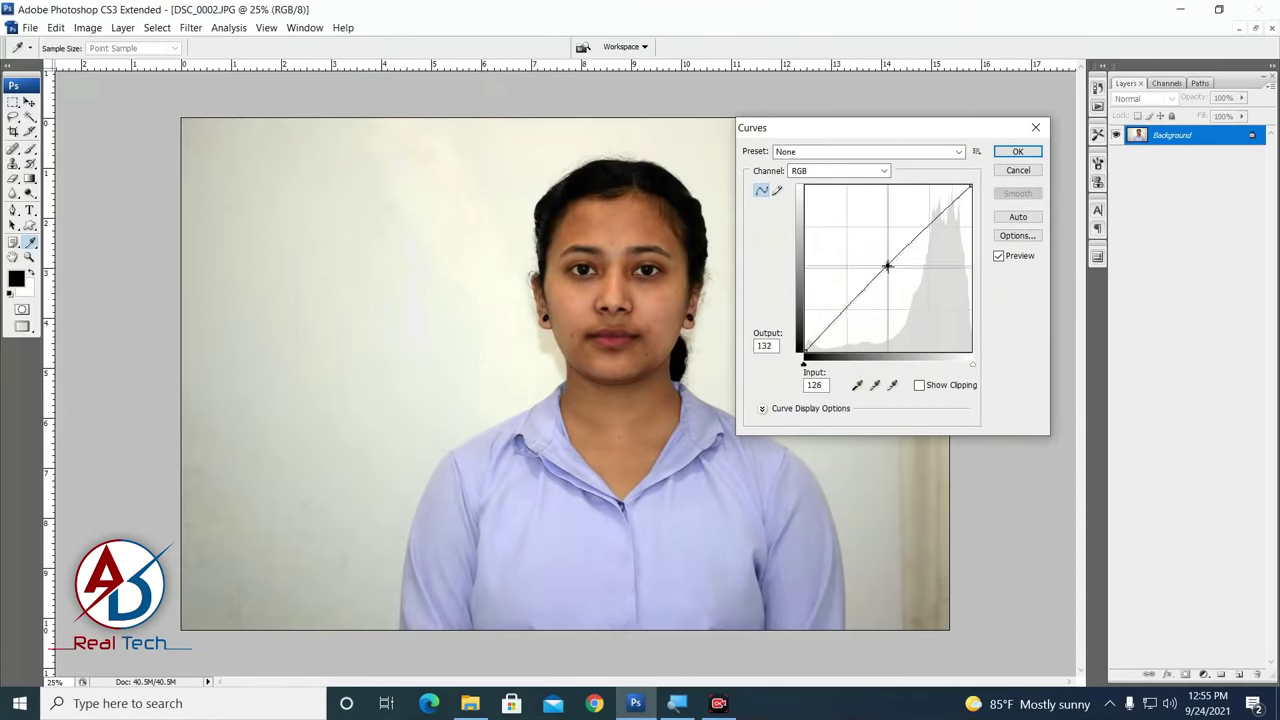
pyautogui.click(870, 171)
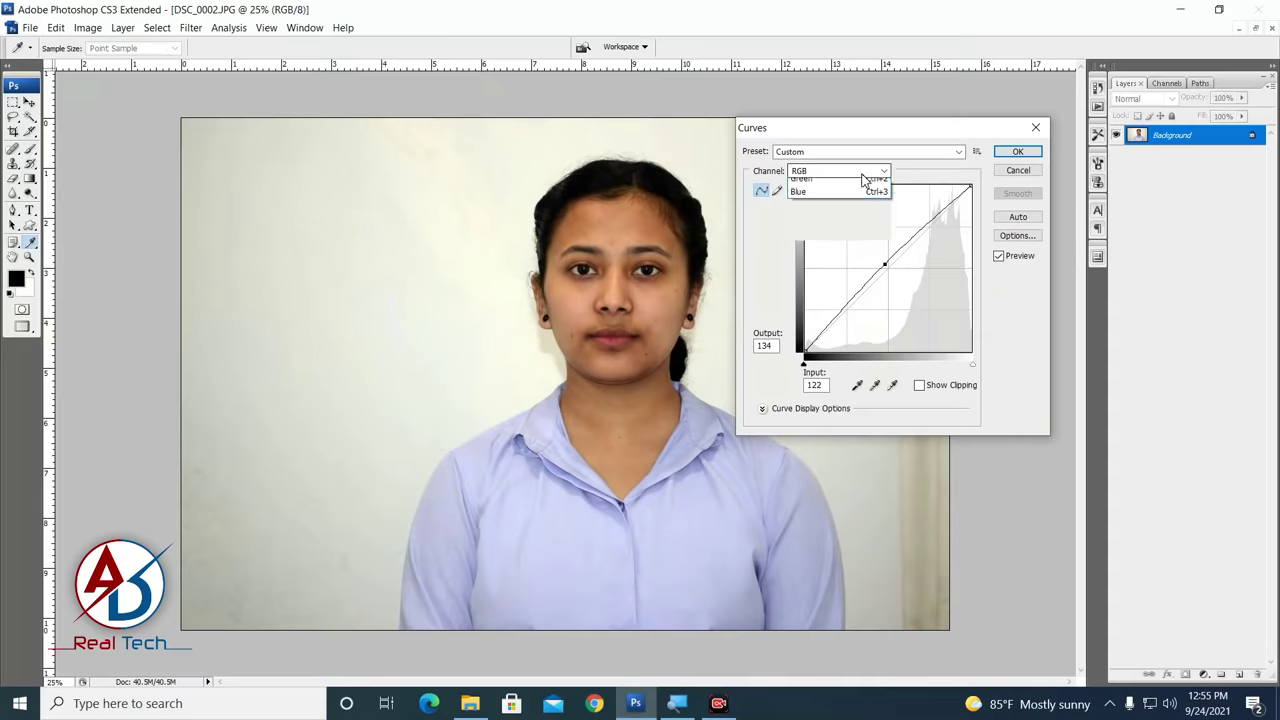
pyautogui.click(840, 196)
pyautogui.moveTo(884, 270); pyautogui.dragTo(884, 270)
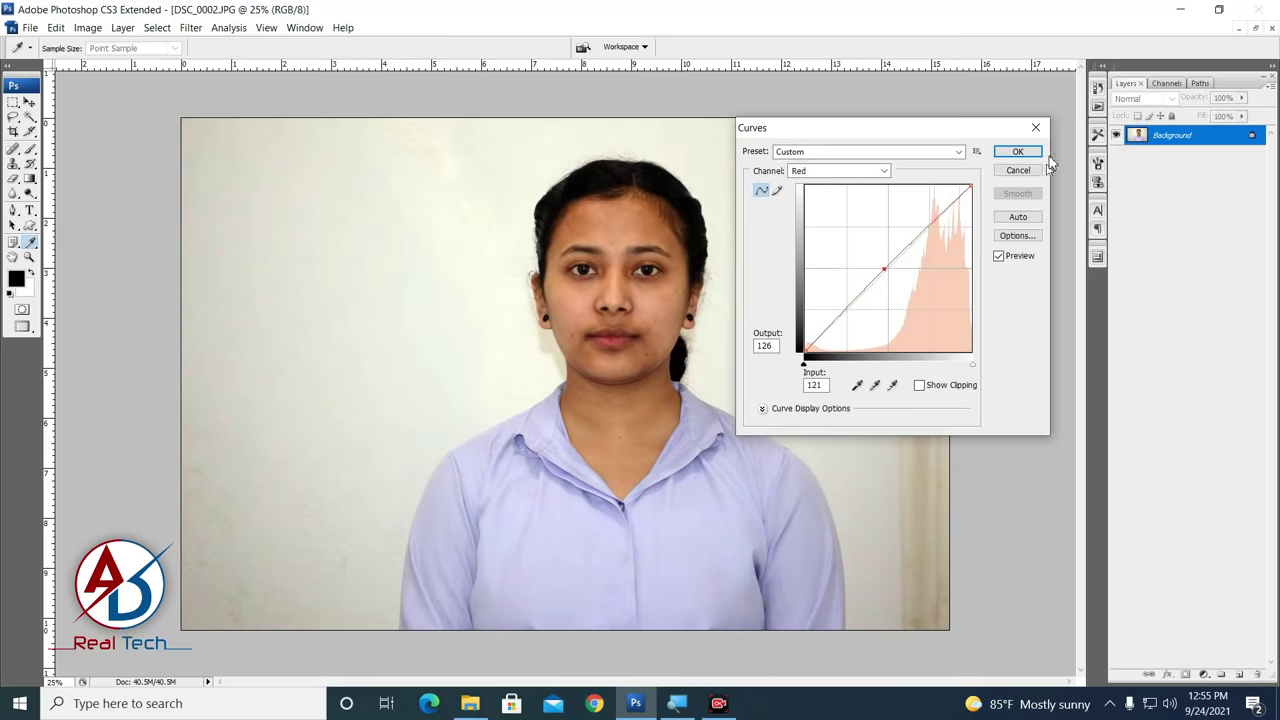
pyautogui.click(1016, 152)
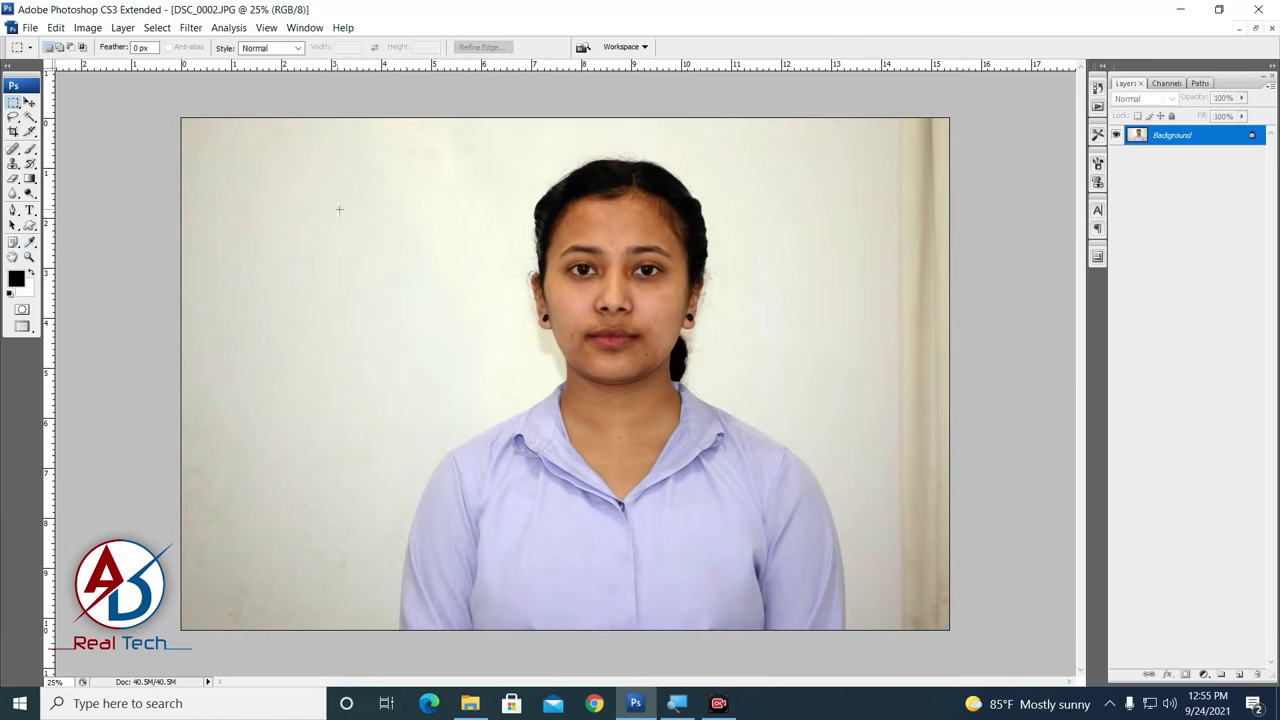
# Step: Apply Levels with midtone gamma 1.28 and white input 246
pyautogui.click(90, 29)
pyautogui.moveTo(80, 70)
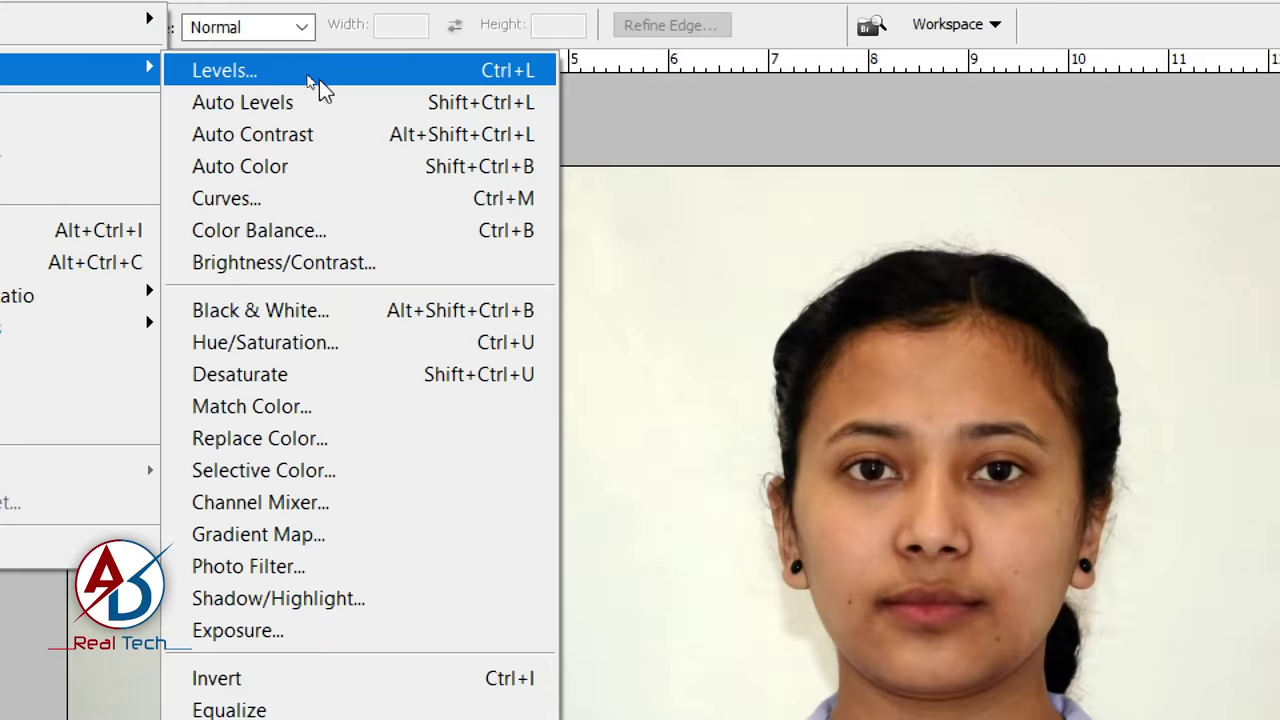
pyautogui.click(319, 79)
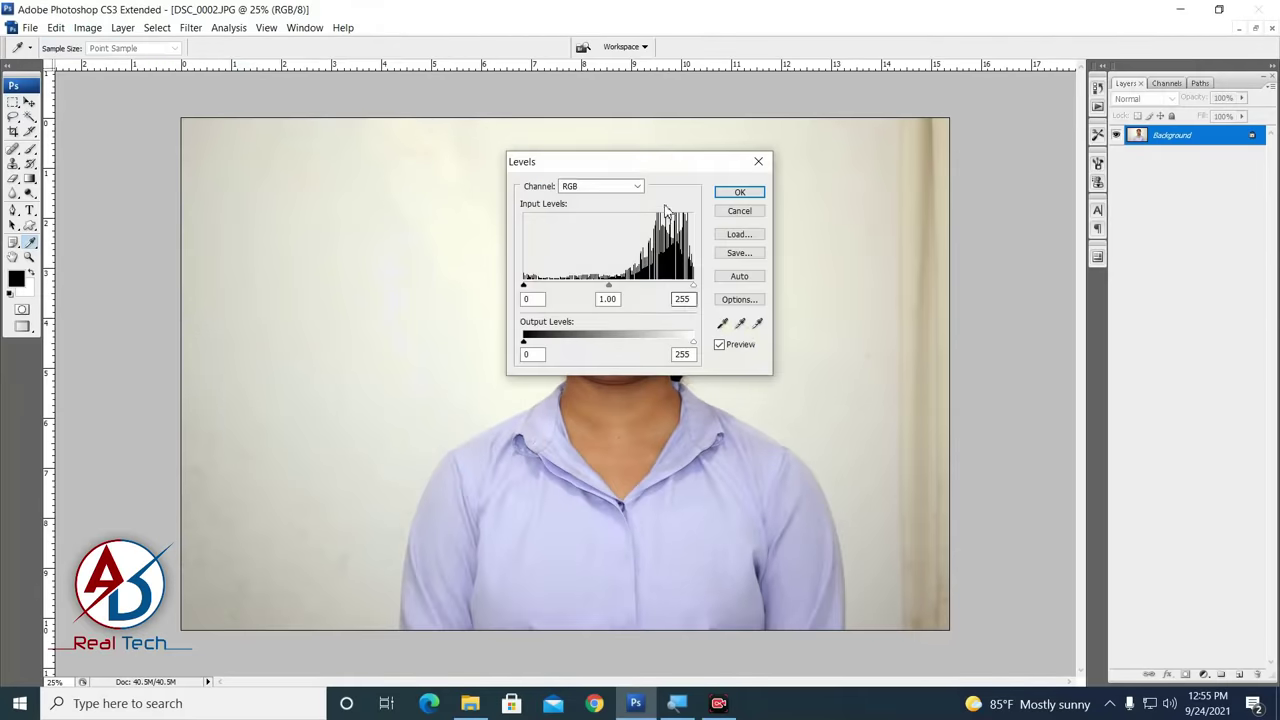
pyautogui.moveTo(661, 167); pyautogui.dragTo(941, 125)
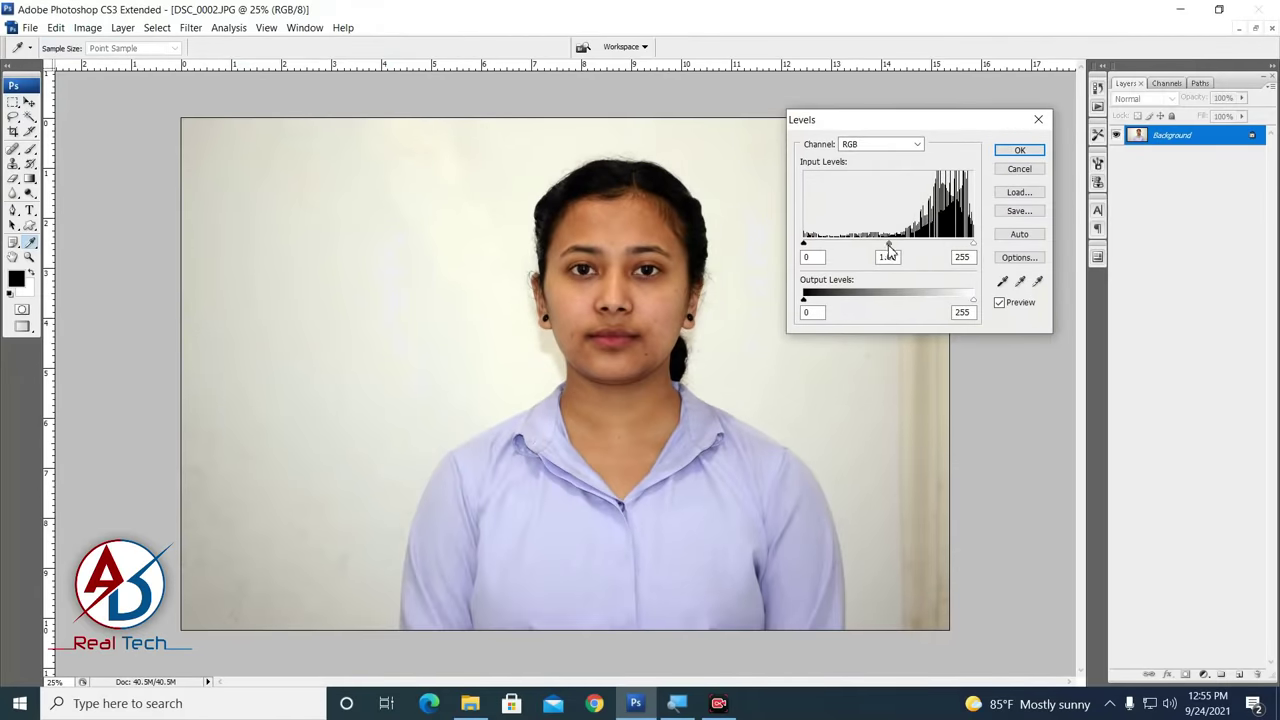
pyautogui.moveTo(888, 247); pyautogui.dragTo(872, 248)
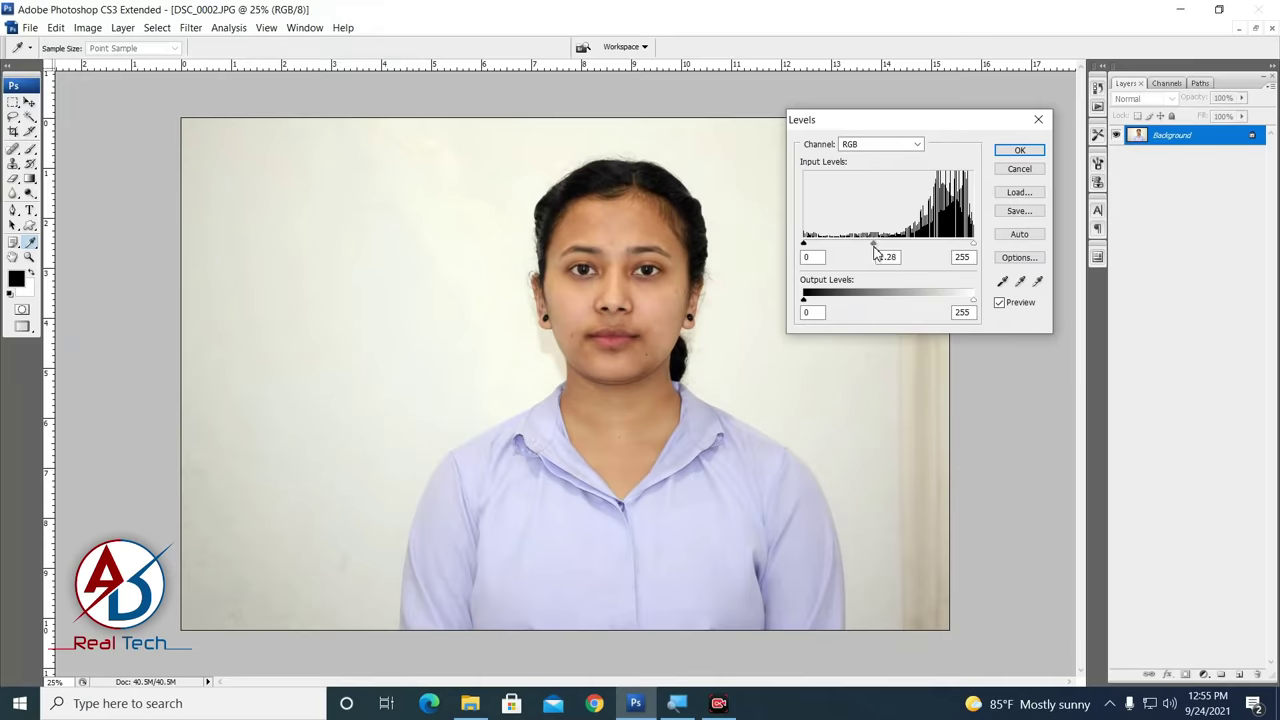
pyautogui.moveTo(973, 244); pyautogui.dragTo(967, 245)
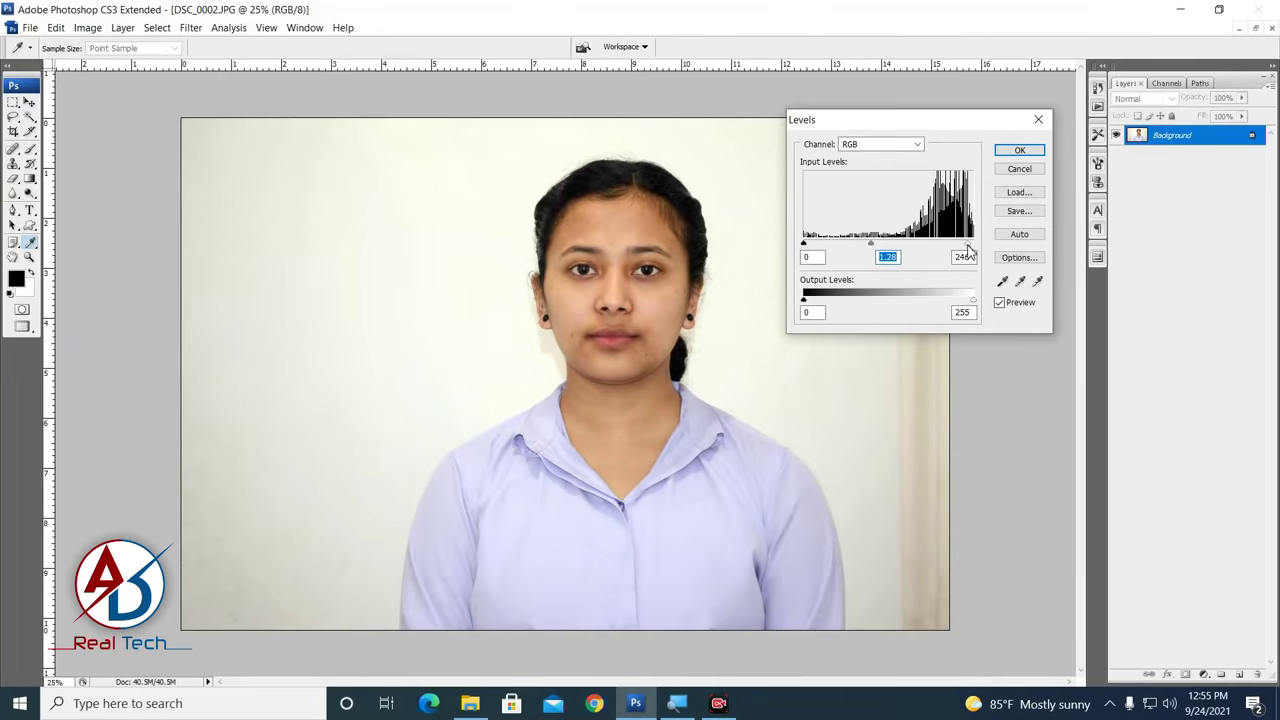
pyautogui.click(967, 245)
pyautogui.click(1019, 150)
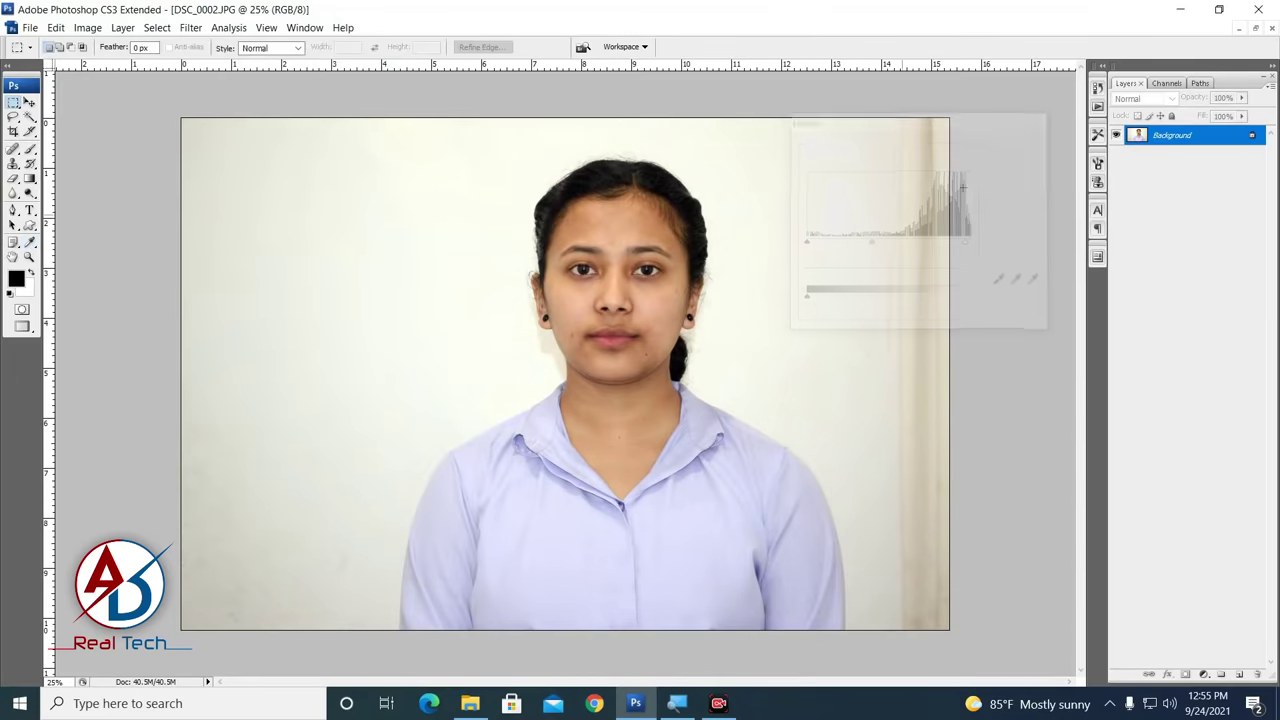
# Step: Shift the Color Balance midtones toward red, magenta and yellow (+8, -6, -5)
pyautogui.click(88, 28)
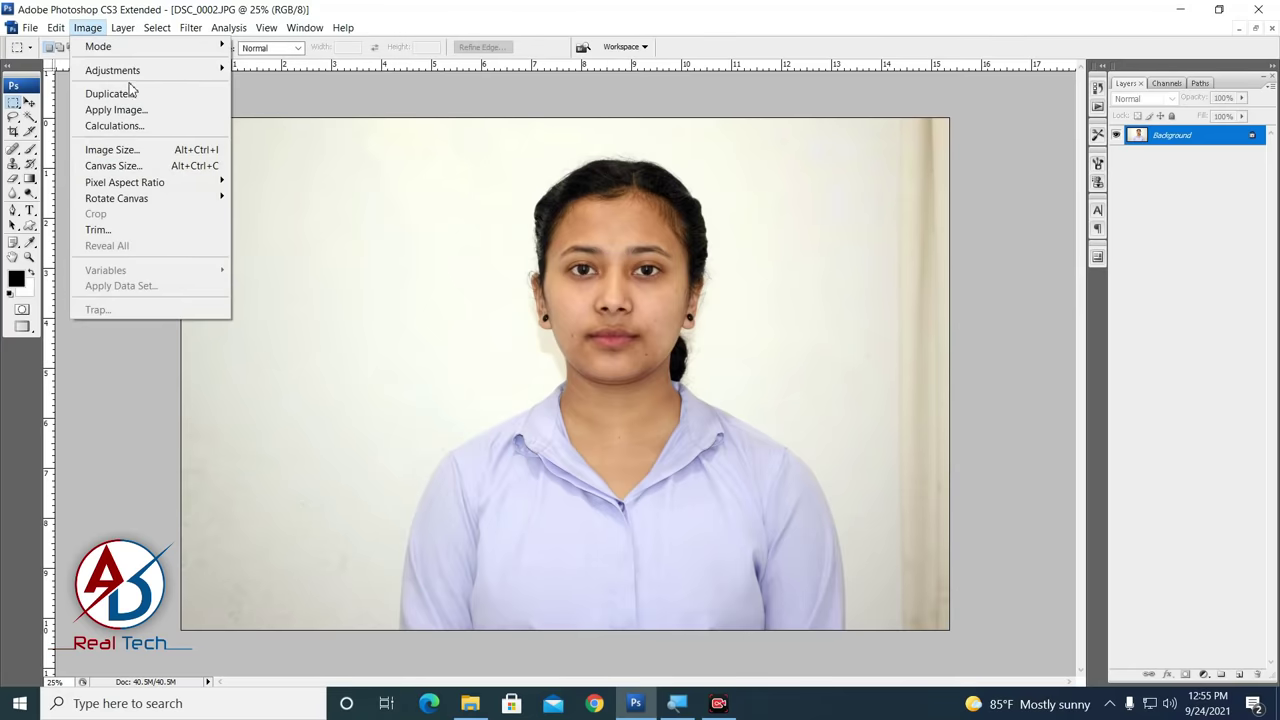
pyautogui.moveTo(112, 70)
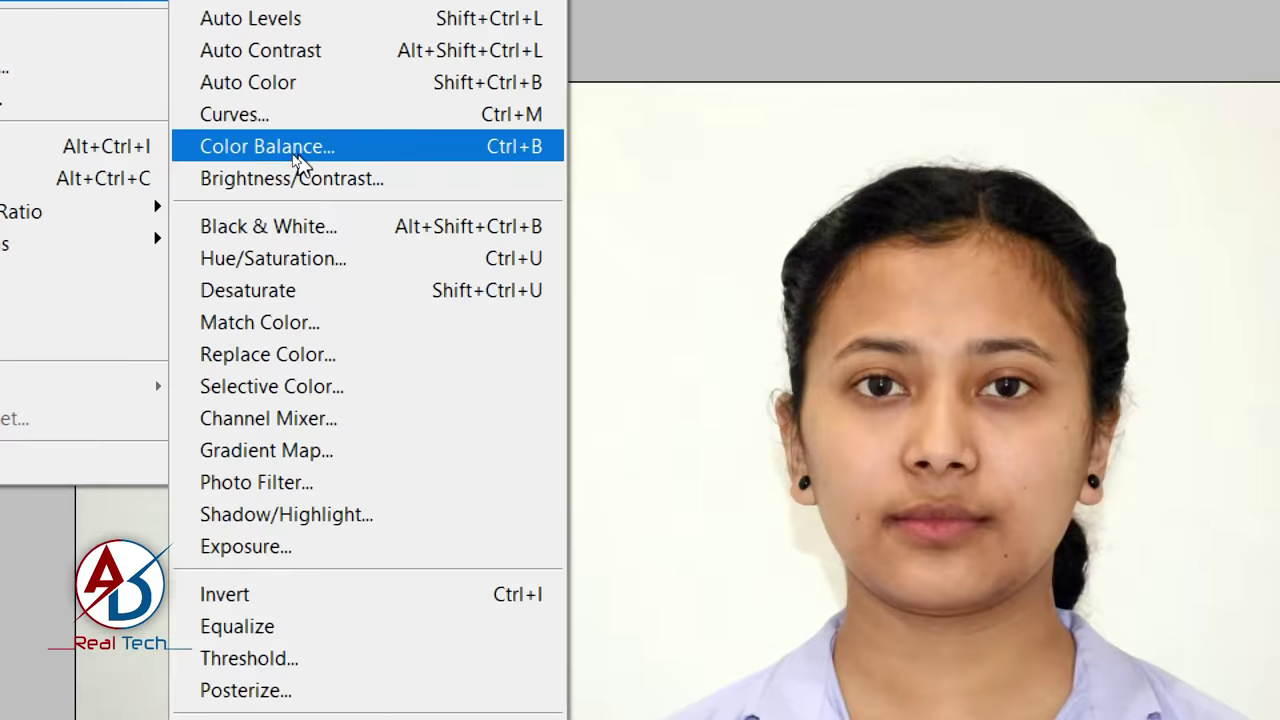
pyautogui.click(292, 152)
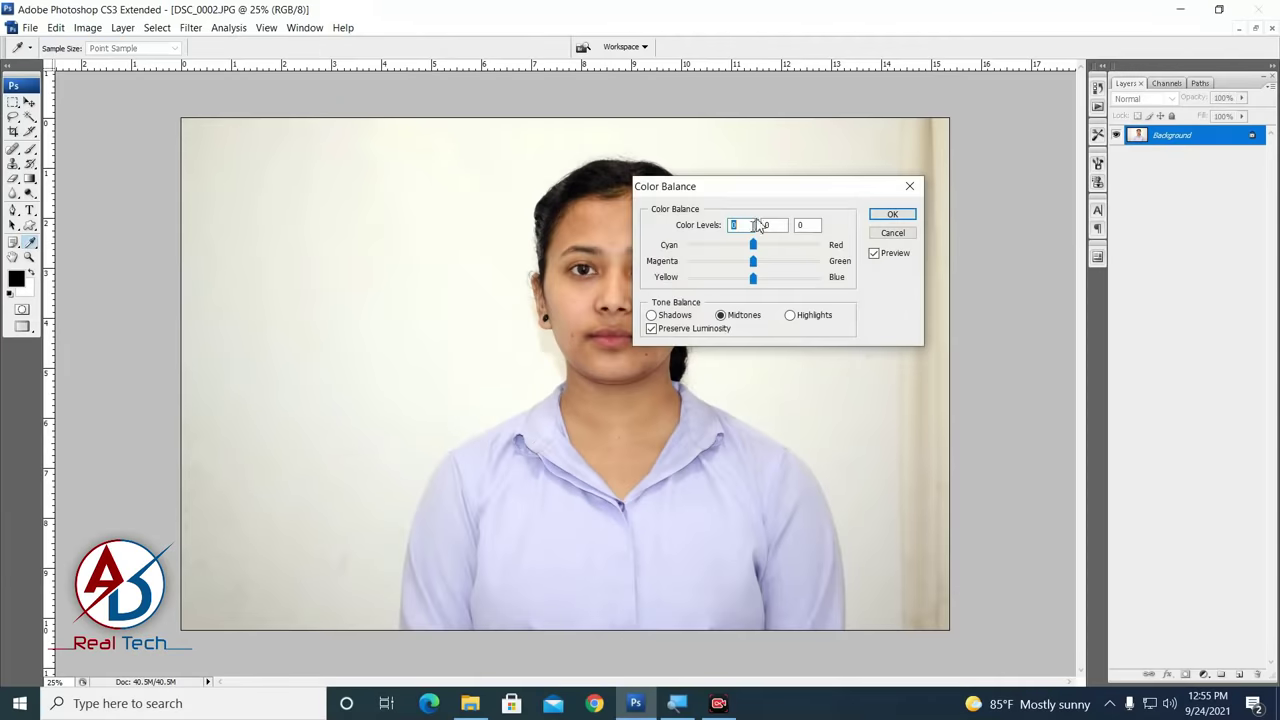
pyautogui.moveTo(772, 192); pyautogui.dragTo(836, 164)
pyautogui.moveTo(817, 217); pyautogui.dragTo(821, 219)
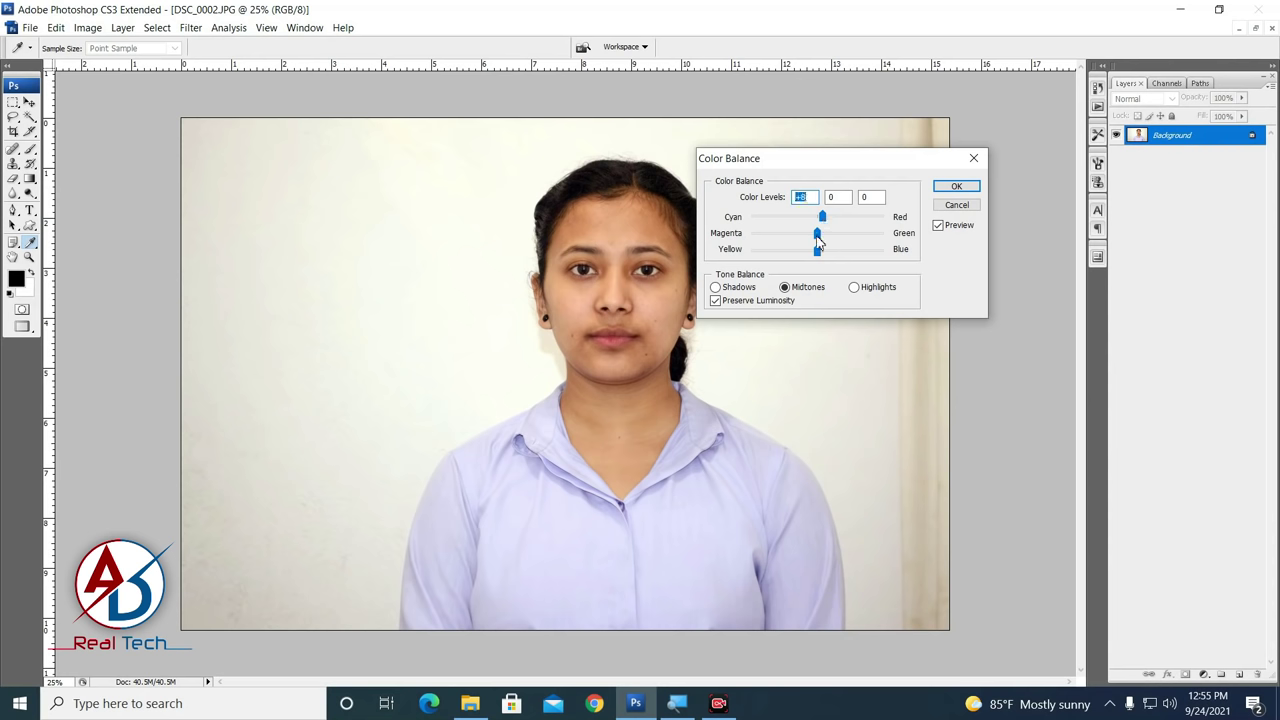
pyautogui.moveTo(816, 237); pyautogui.dragTo(813, 238)
pyautogui.moveTo(816, 242); pyautogui.dragTo(821, 245)
pyautogui.press('Tab')
pyautogui.moveTo(819, 258); pyautogui.dragTo(812, 258)
pyautogui.press('Tab')
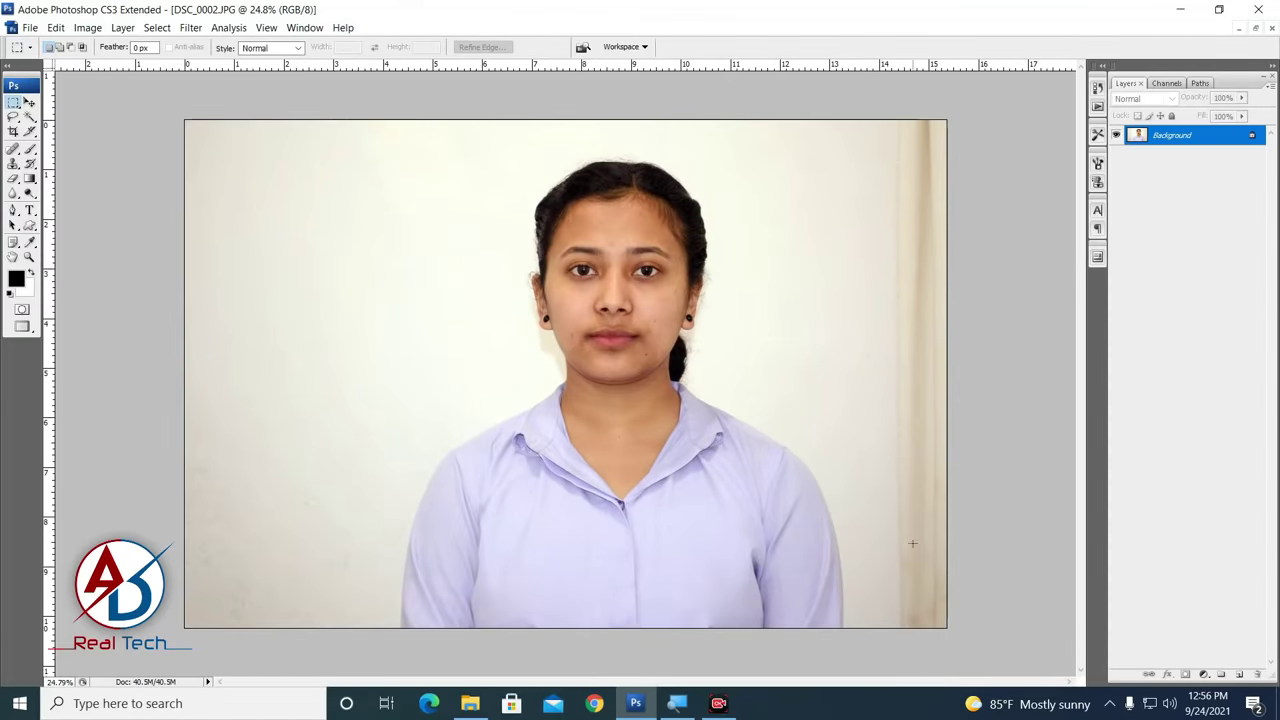
# Step: Crop the photo to a rectangular head-and-shoulders frame, then deselect
pyautogui.rightClick(14, 103)
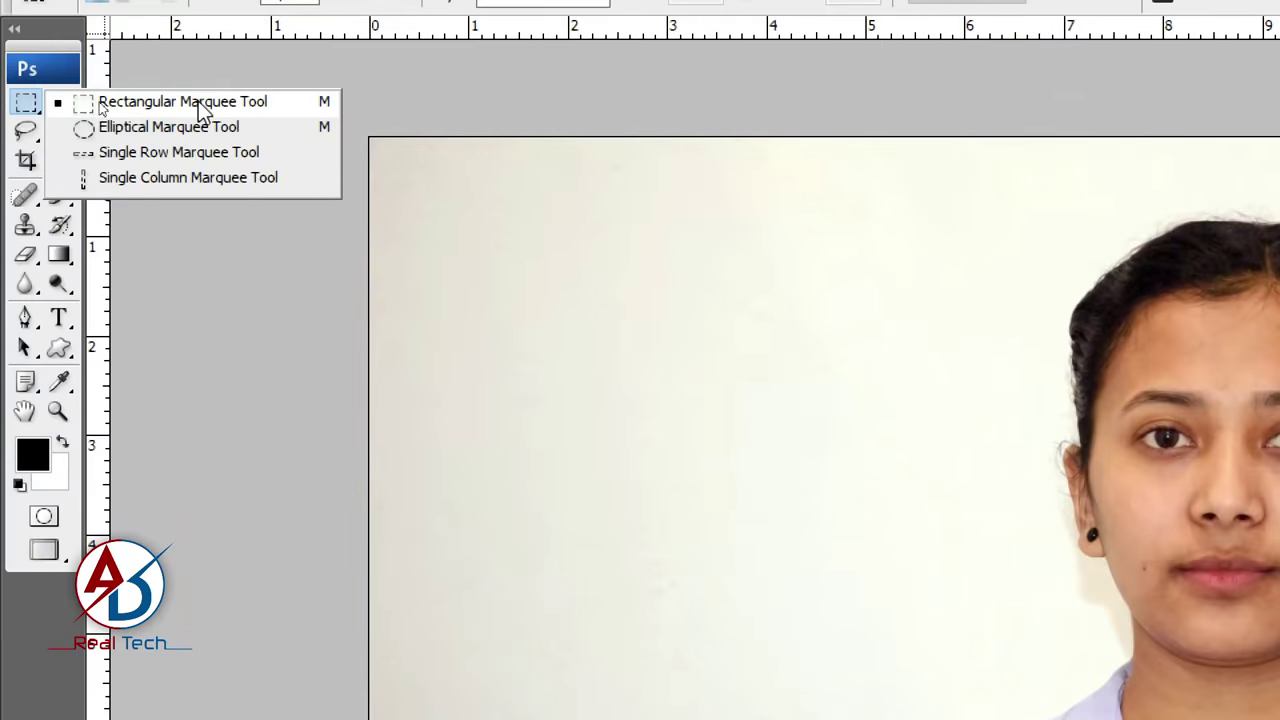
pyautogui.click(200, 106)
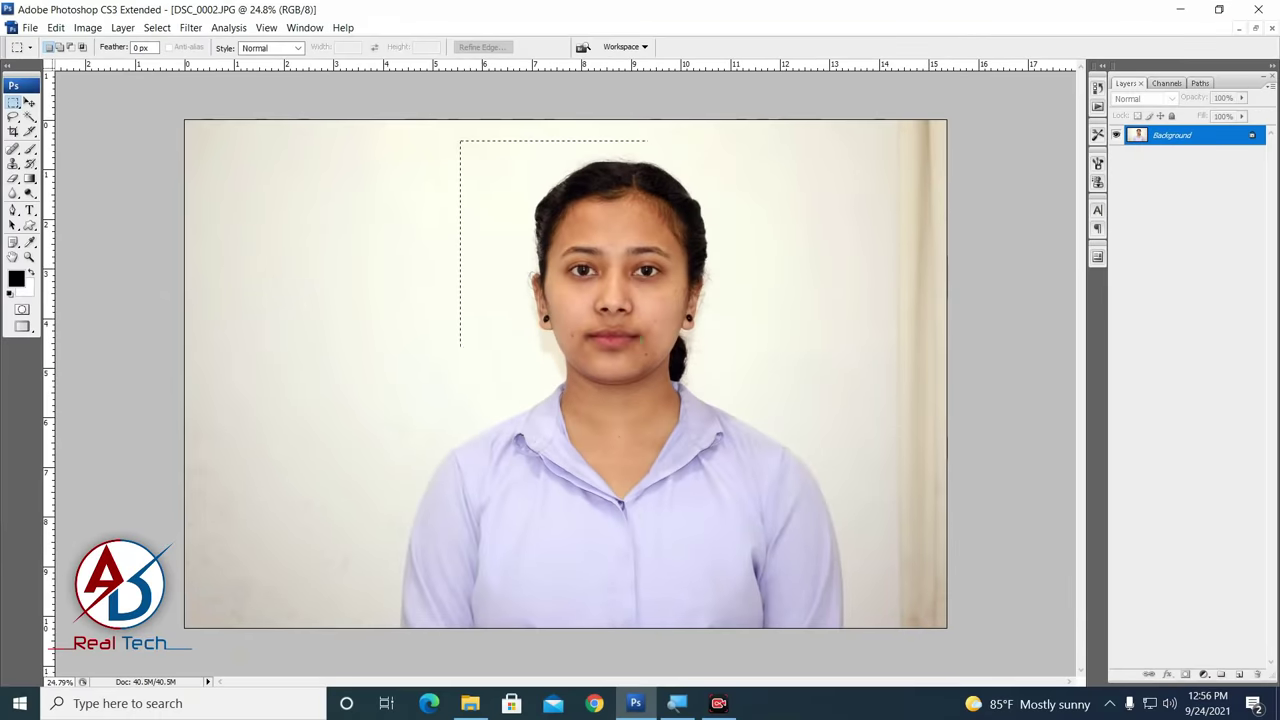
pyautogui.moveTo(460, 140); pyautogui.dragTo(796, 605)
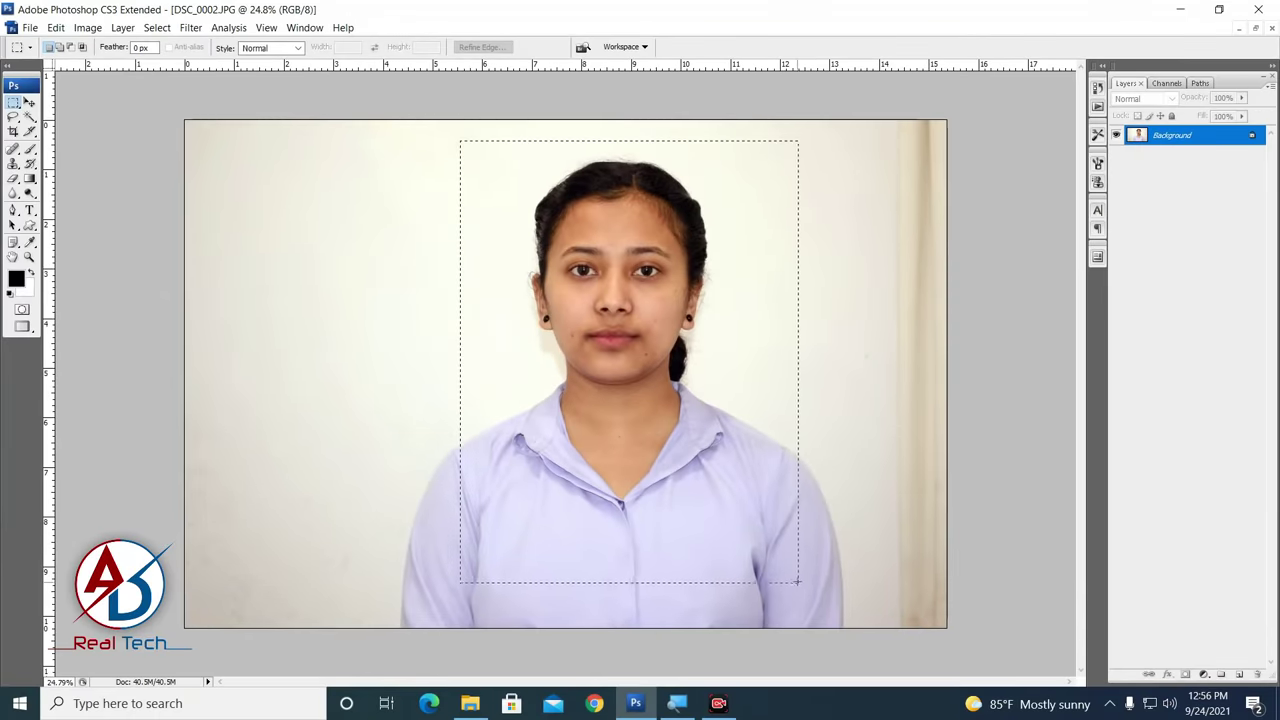
pyautogui.moveTo(756, 547); pyautogui.dragTo(746, 545)
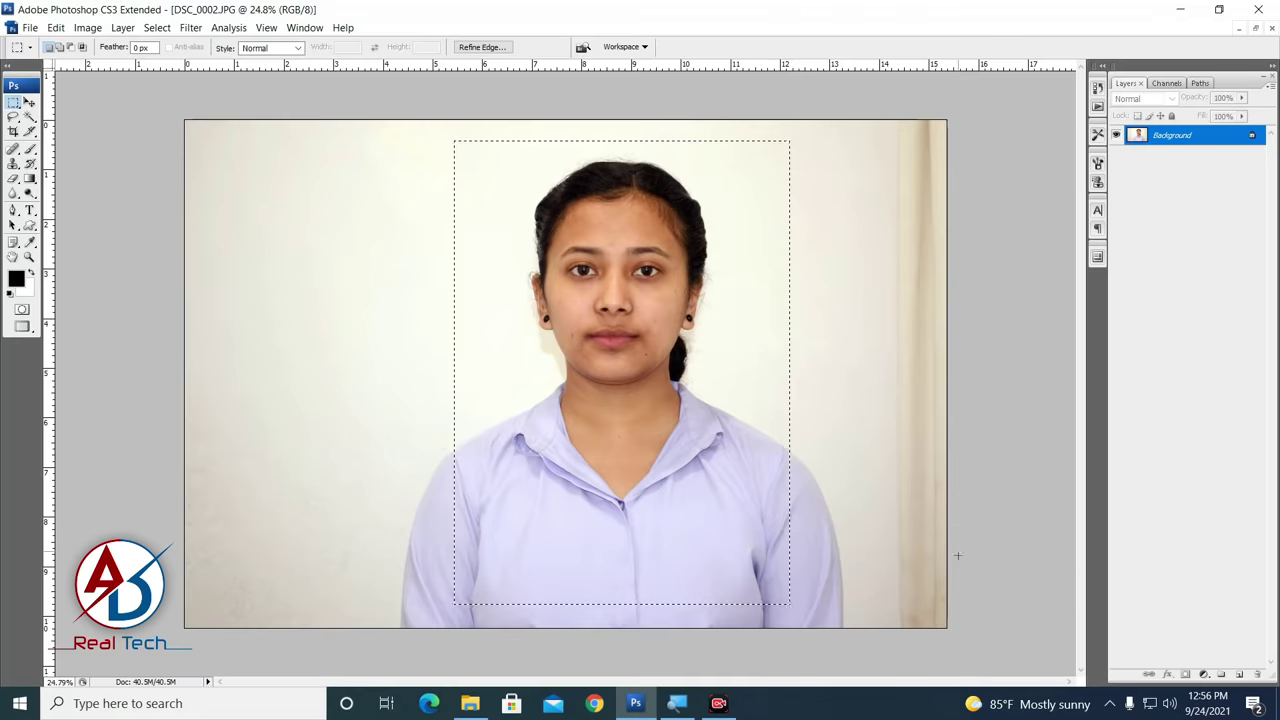
pyautogui.click(90, 29)
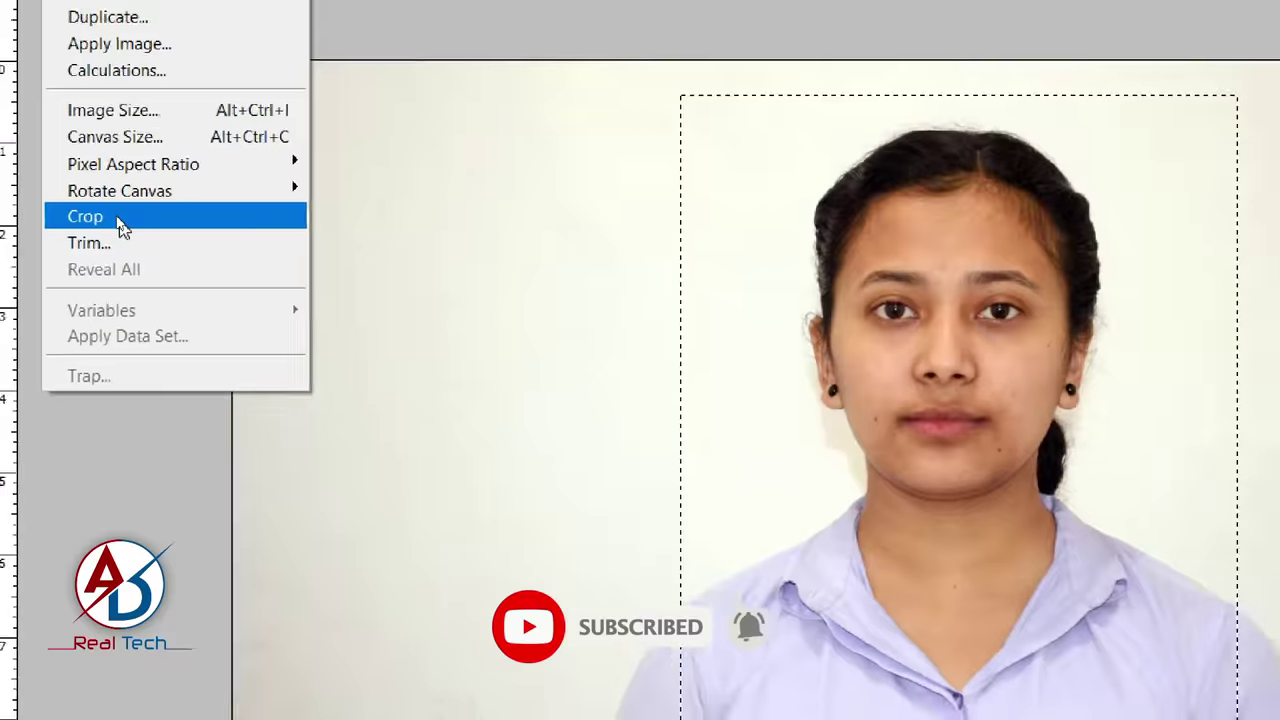
pyautogui.click(117, 218)
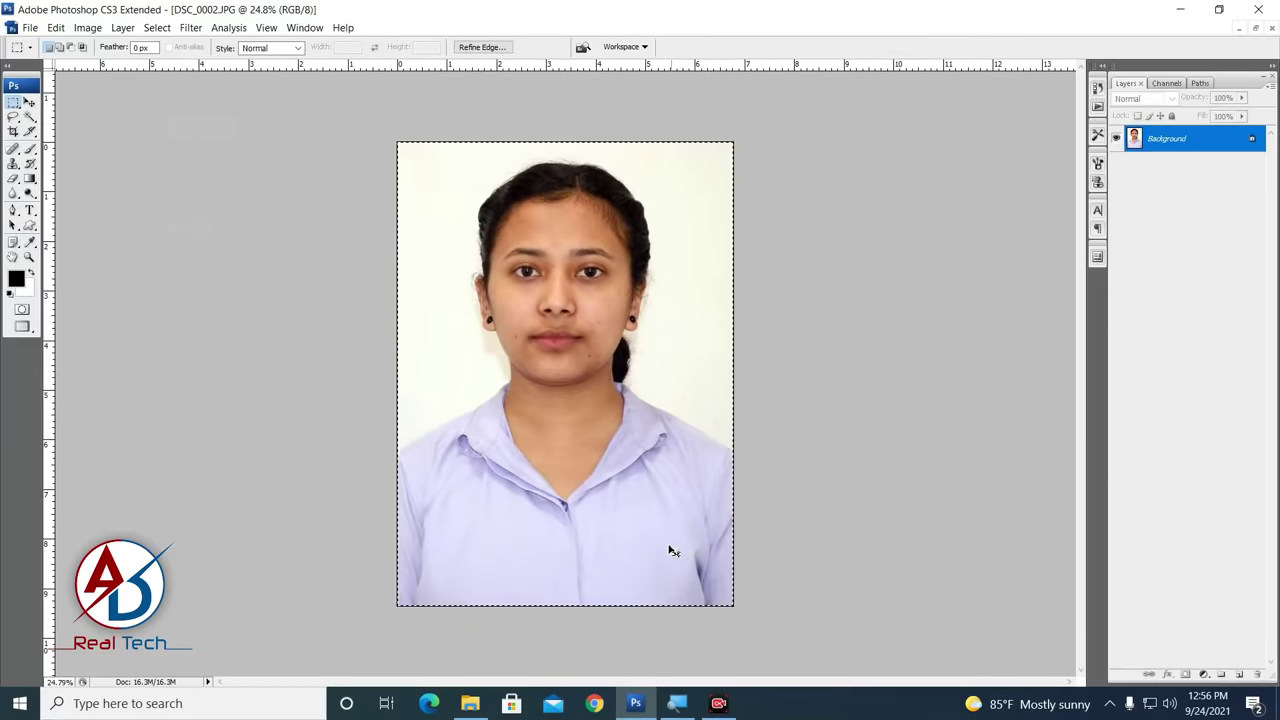
pyautogui.click(365, 210)
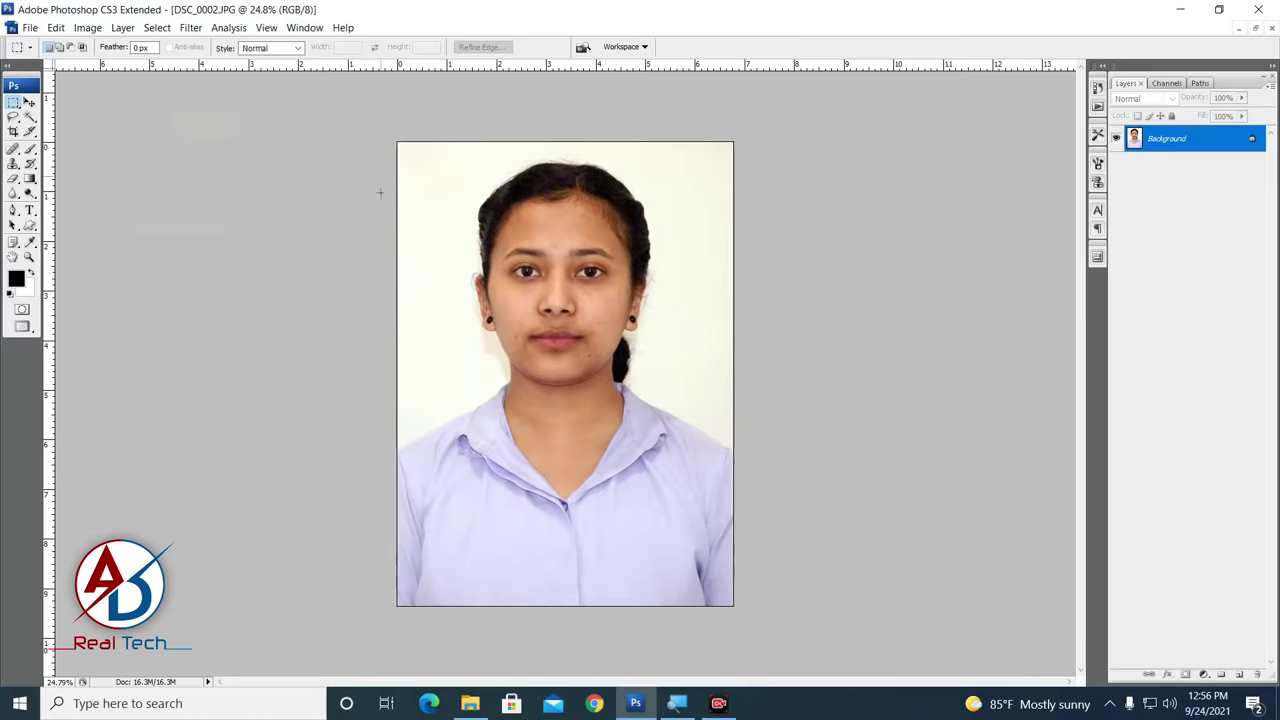
# Step: Try a Magic Wand selection of the white background, then deselect it
pyautogui.click(29, 116)
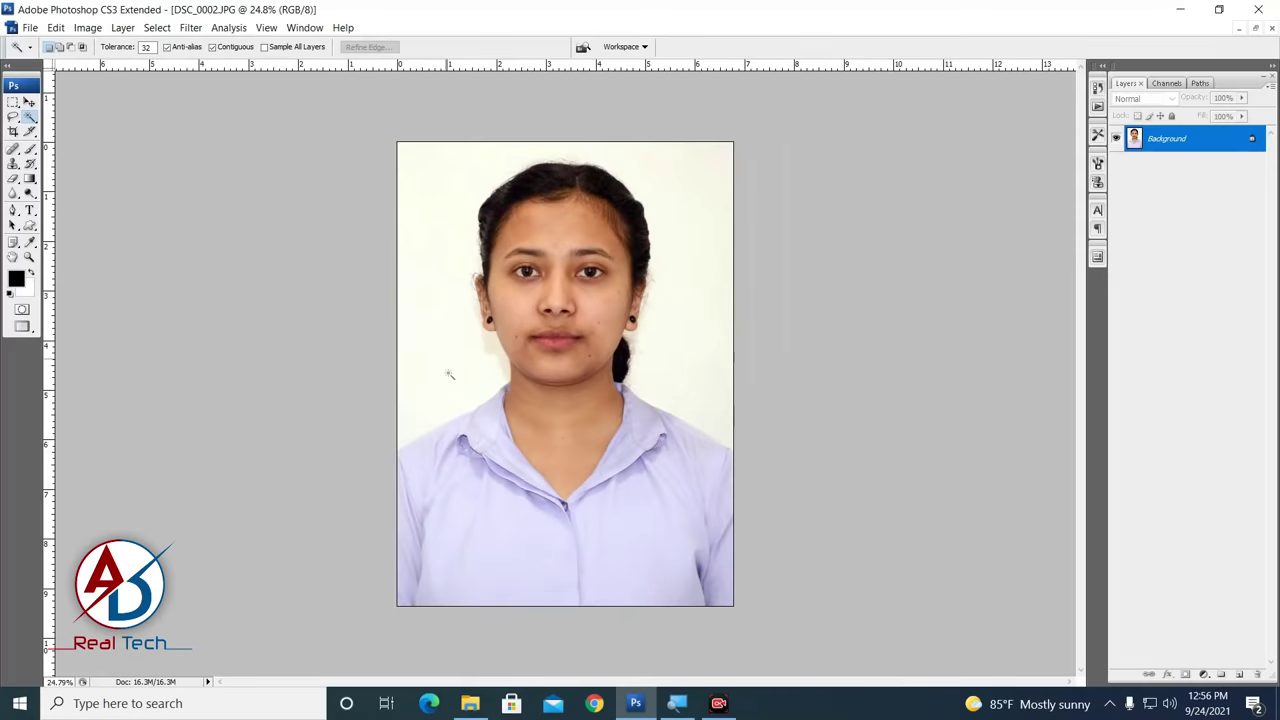
pyautogui.click(449, 374)
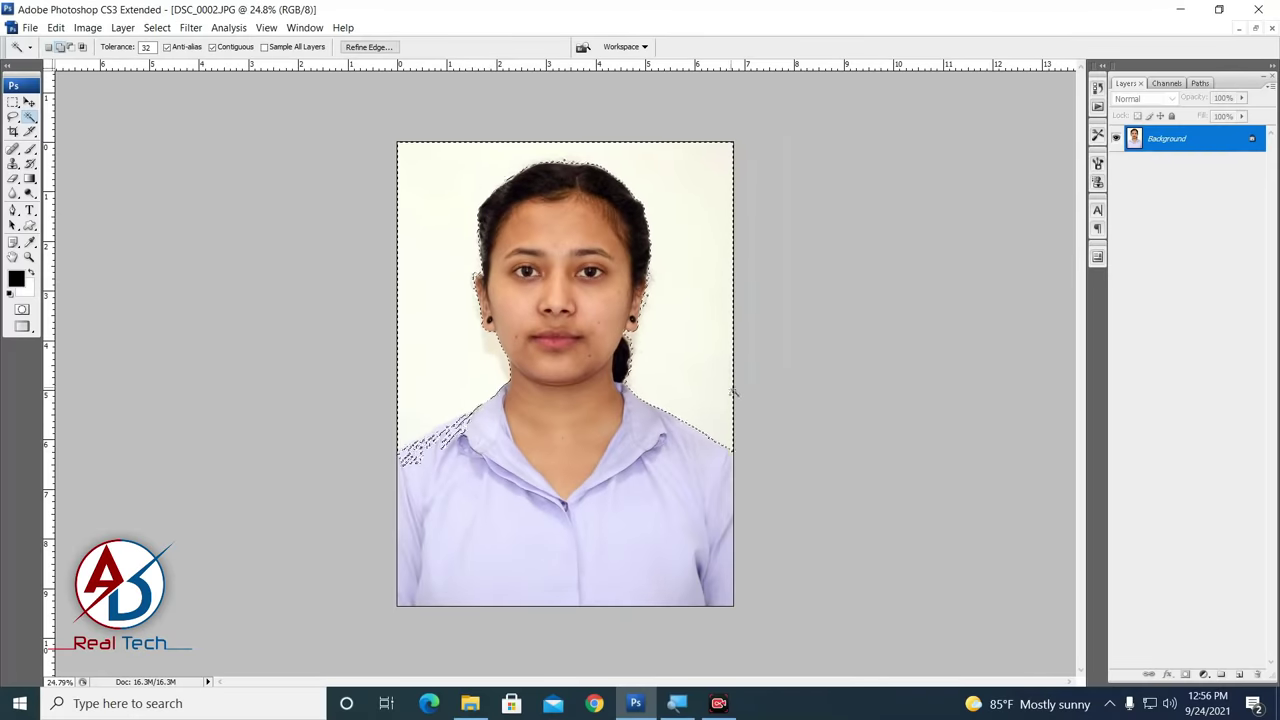
pyautogui.click(712, 356)
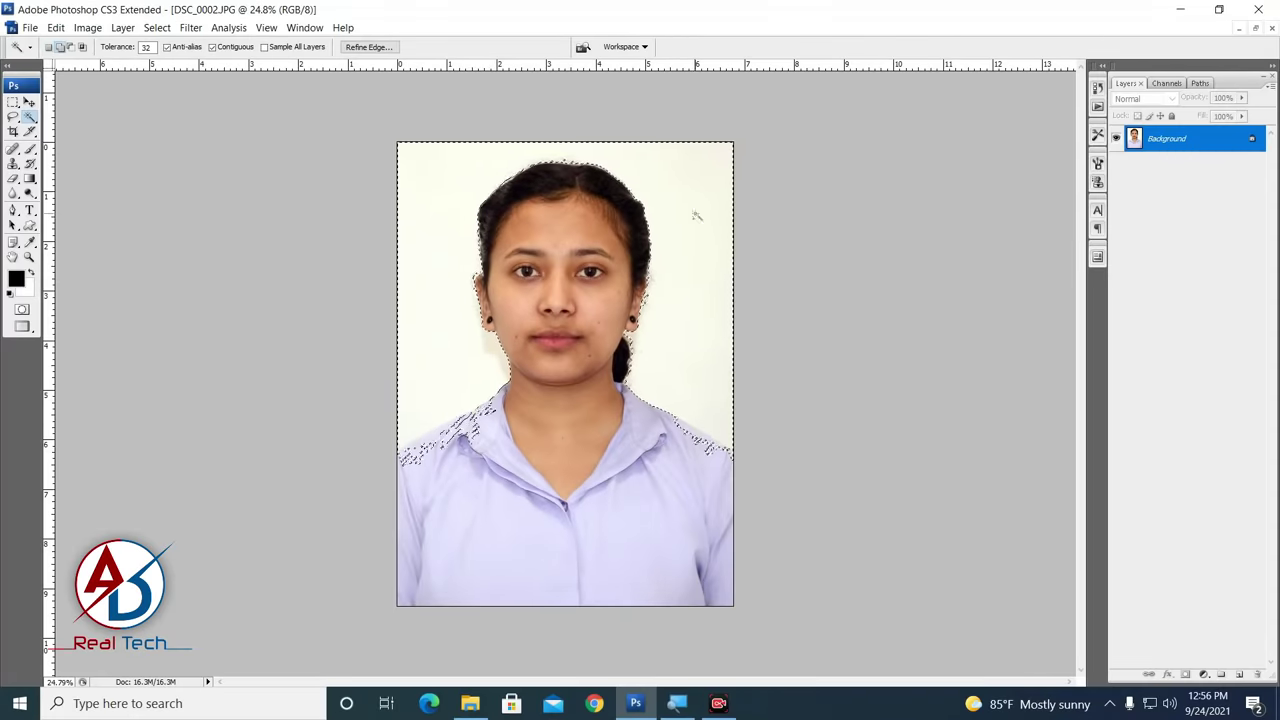
pyautogui.hotkey('ctrl', 'd')
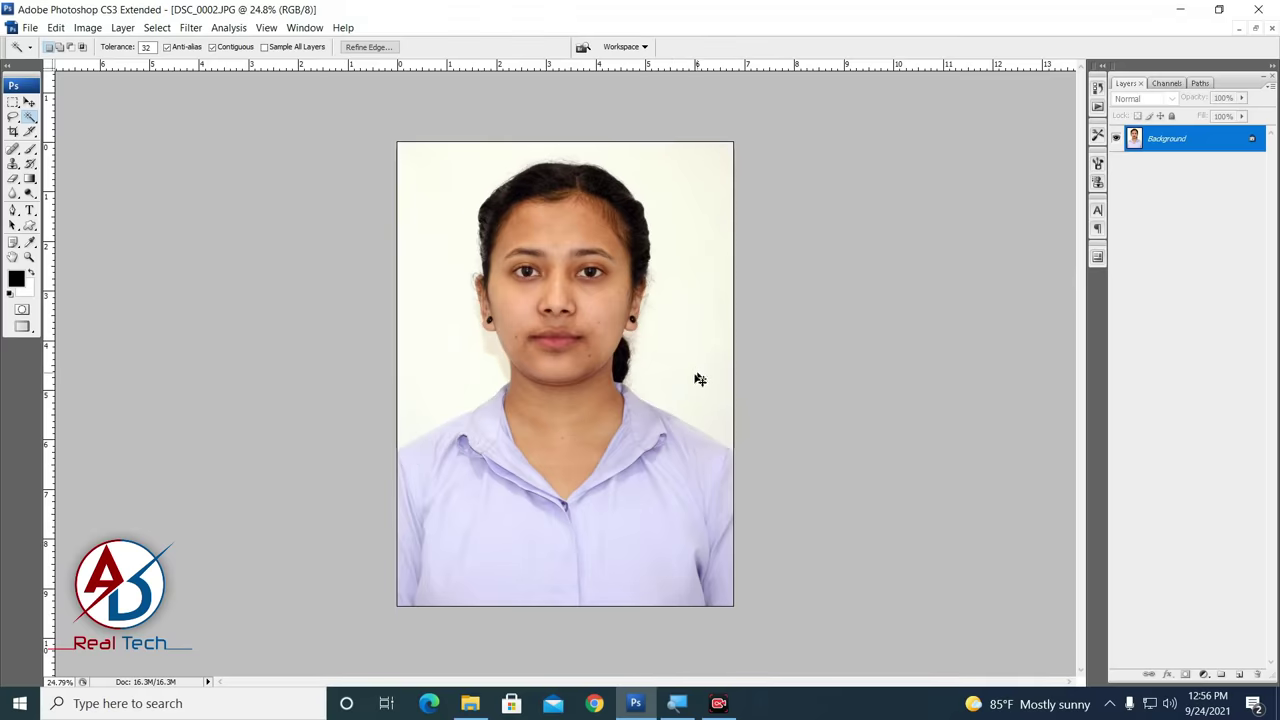
pyautogui.scroll(3, 697, 374)
pyautogui.hotkey('alt', 'space')
pyautogui.press('Escape')
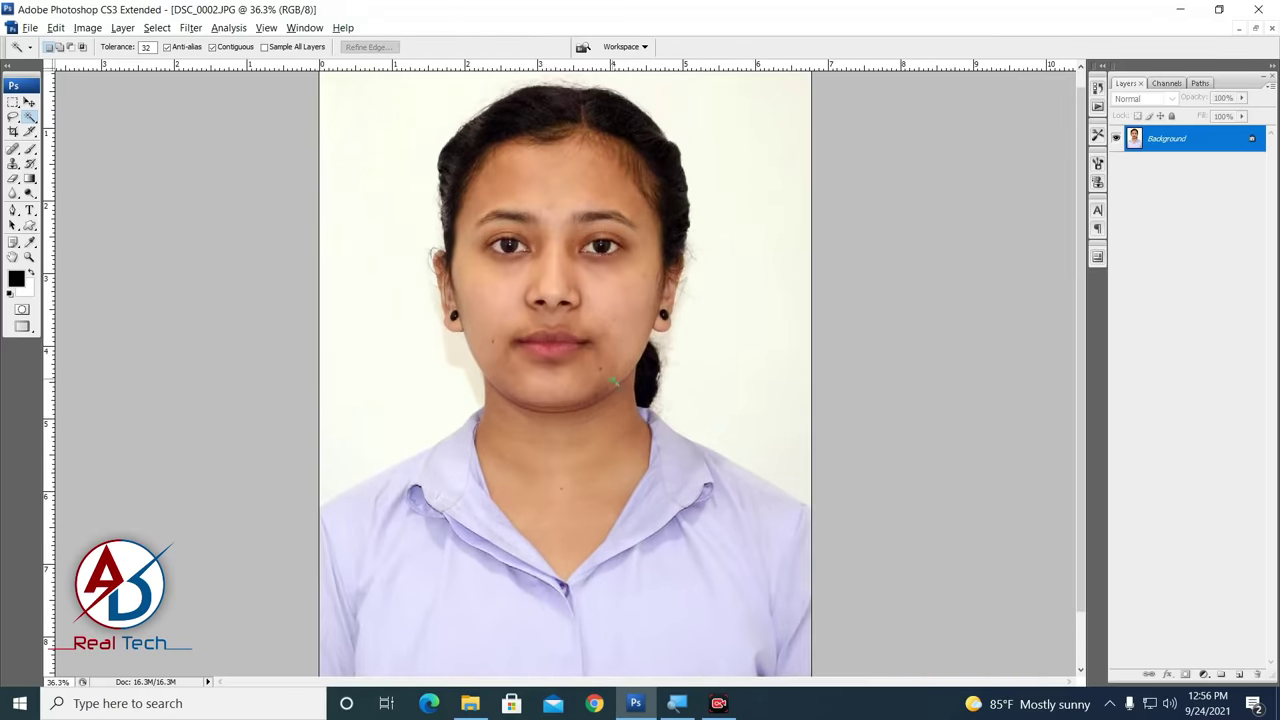
pyautogui.scroll(-2, 600, 400)
# Step: Drag 0 Haff Suit.psd from File Explorer into Photoshop to open it
pyautogui.click(469, 703)
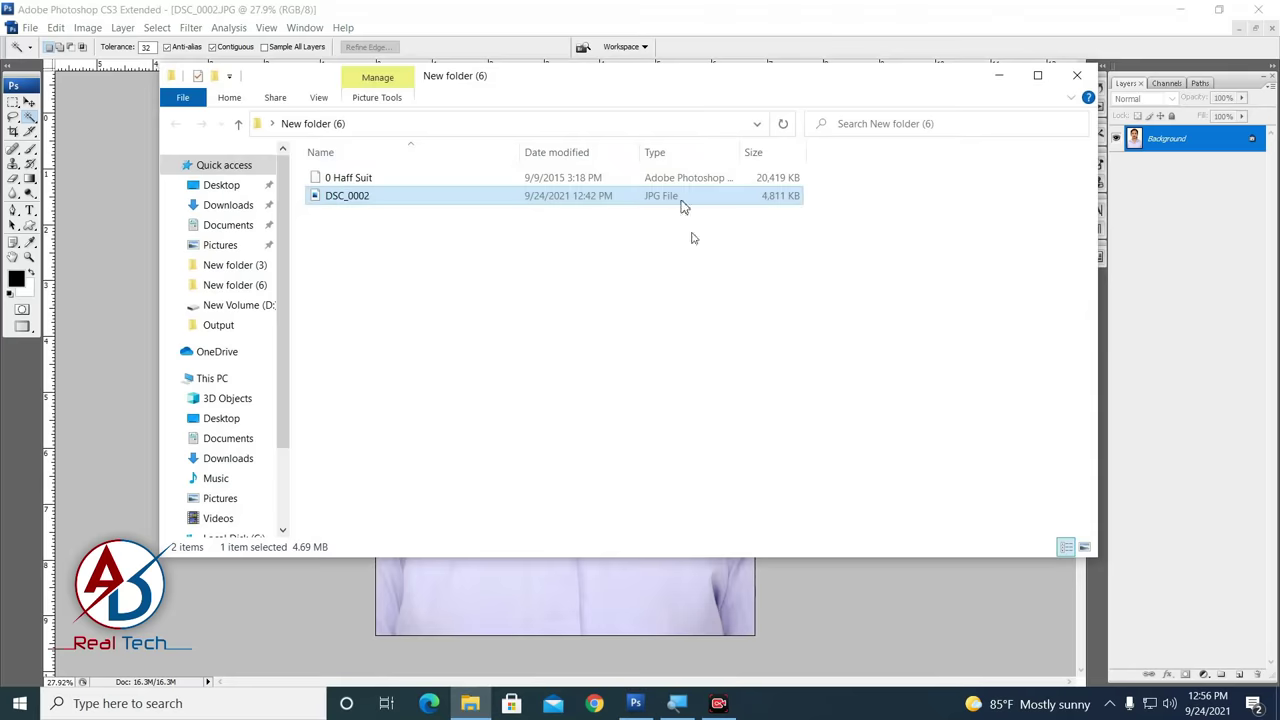
pyautogui.click(372, 180)
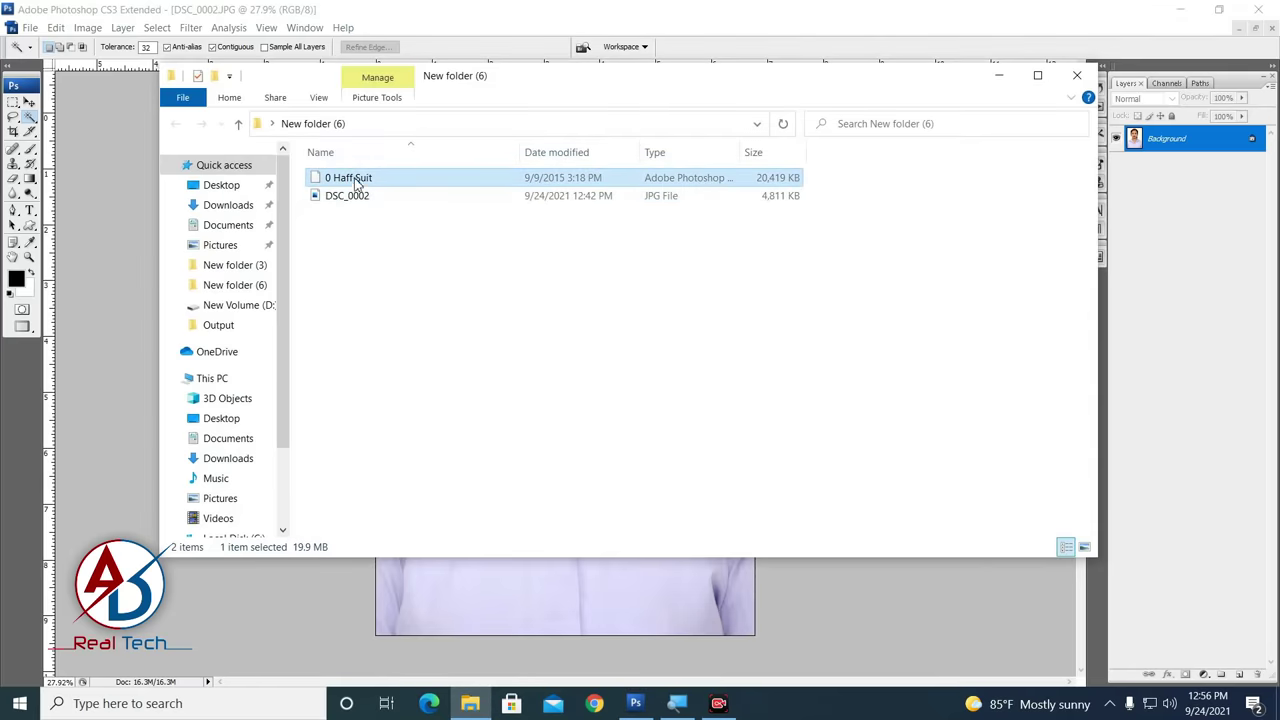
pyautogui.moveTo(358, 183); pyautogui.dragTo(115, 330)
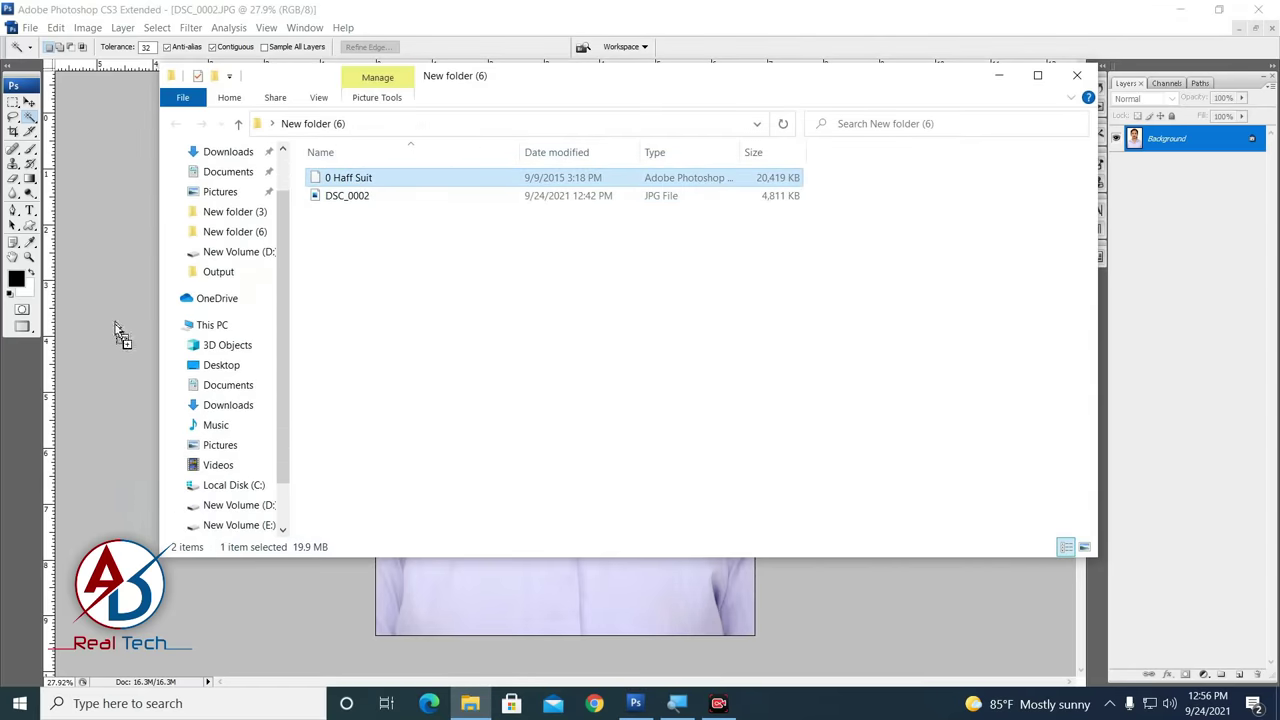
pyautogui.moveTo(115, 330); pyautogui.dragTo(114, 354)
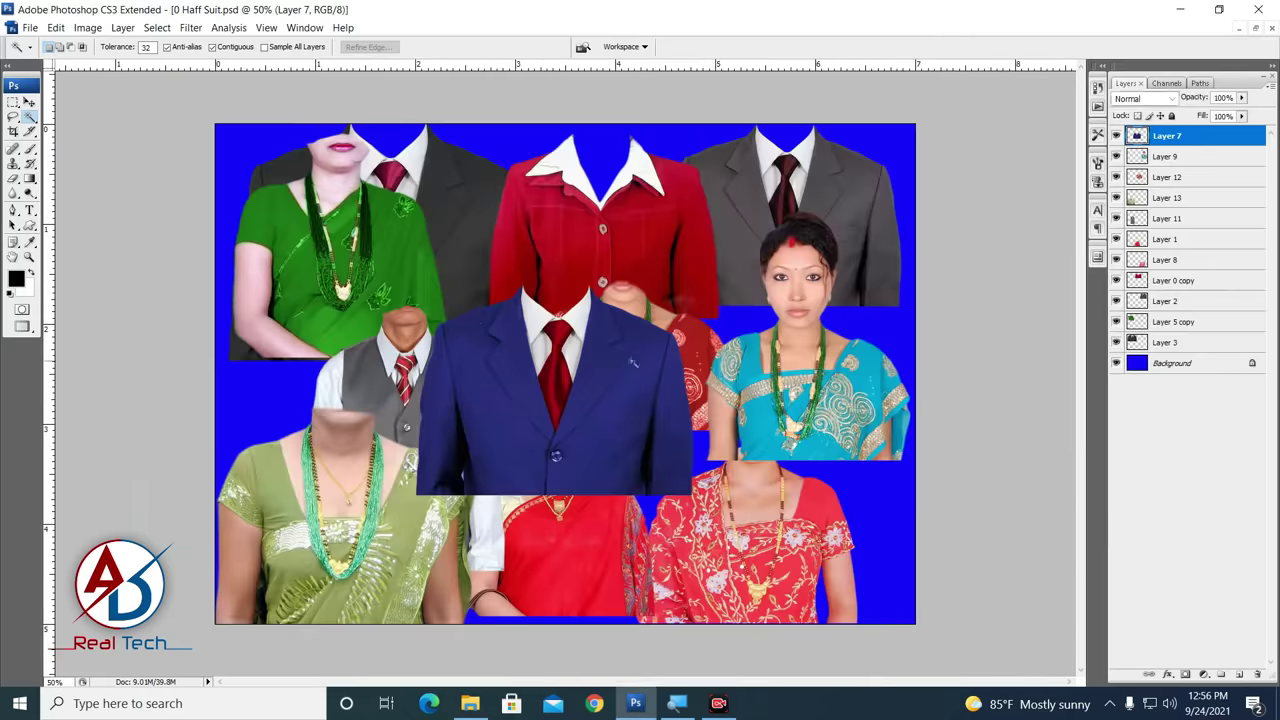
# Step: Rearrange the suit and saree cutouts in the 0 Haff Suit file
pyautogui.click(29, 102)
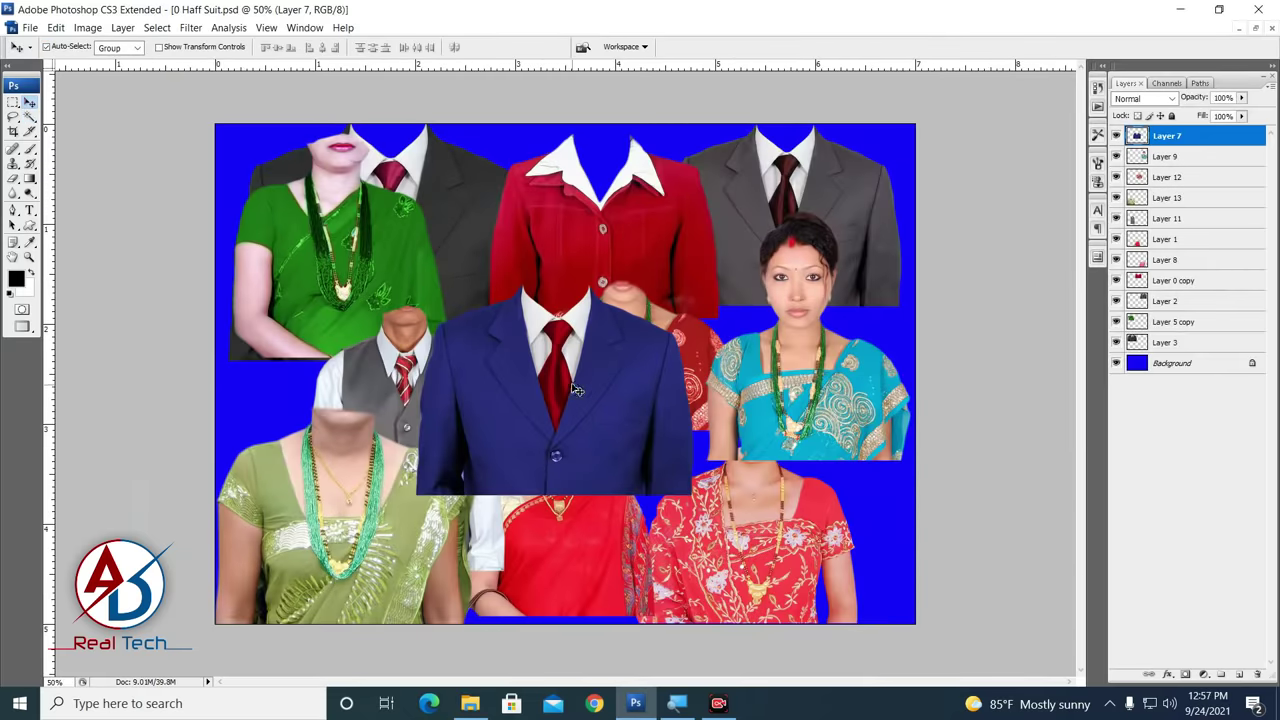
pyautogui.moveTo(574, 388); pyautogui.dragTo(572, 224)
pyautogui.moveTo(656, 410); pyautogui.dragTo(615, 480)
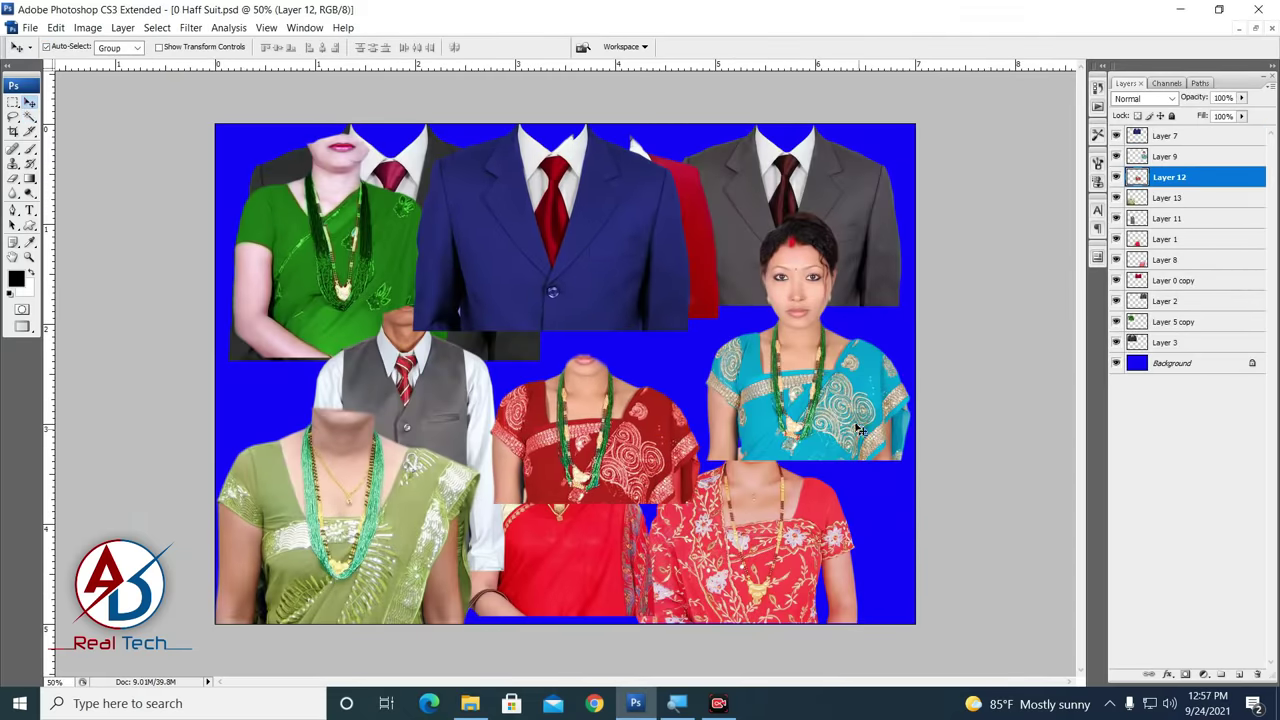
pyautogui.moveTo(855, 422)
pyautogui.mouseDown()
pyautogui.moveTo(850, 327)
pyautogui.moveTo(836, 356)
pyautogui.mouseUp()
pyautogui.moveTo(784, 543); pyautogui.dragTo(812, 435)
pyautogui.moveTo(648, 435); pyautogui.dragTo(722, 355)
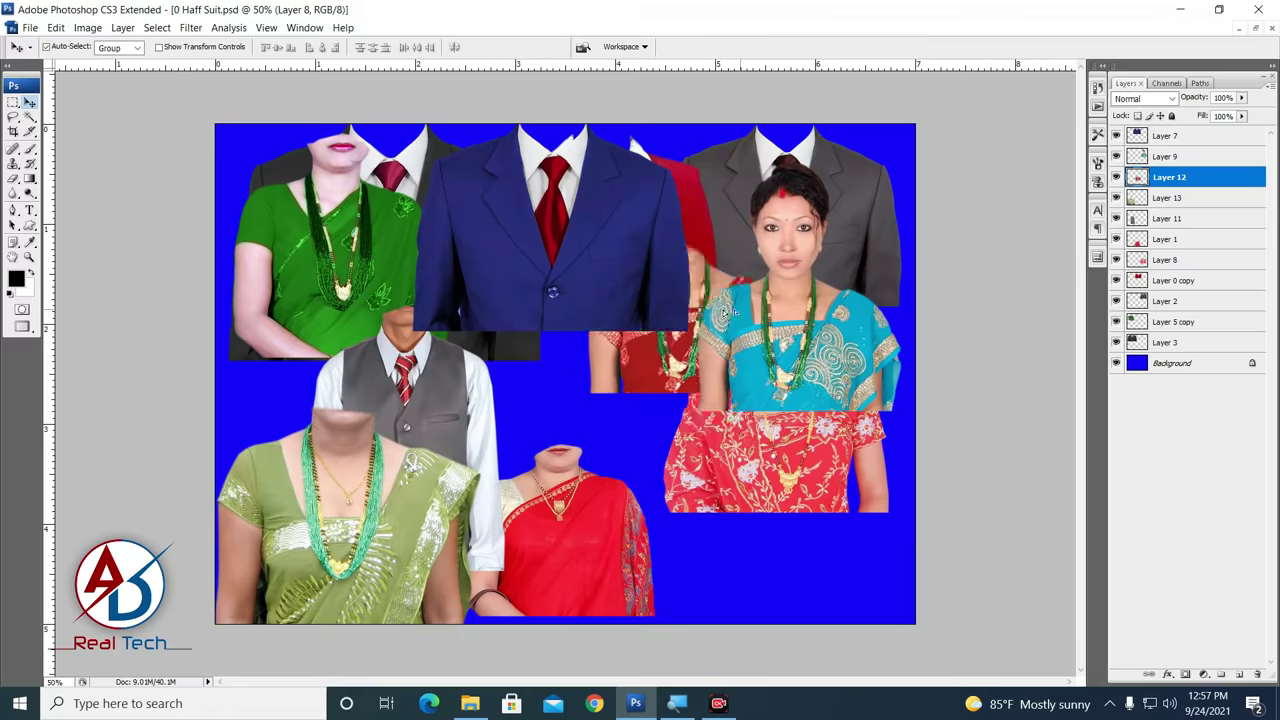
# Step: Float the document windows and drag the floral red saree into the DSC_0002 portrait
pyautogui.press('f')
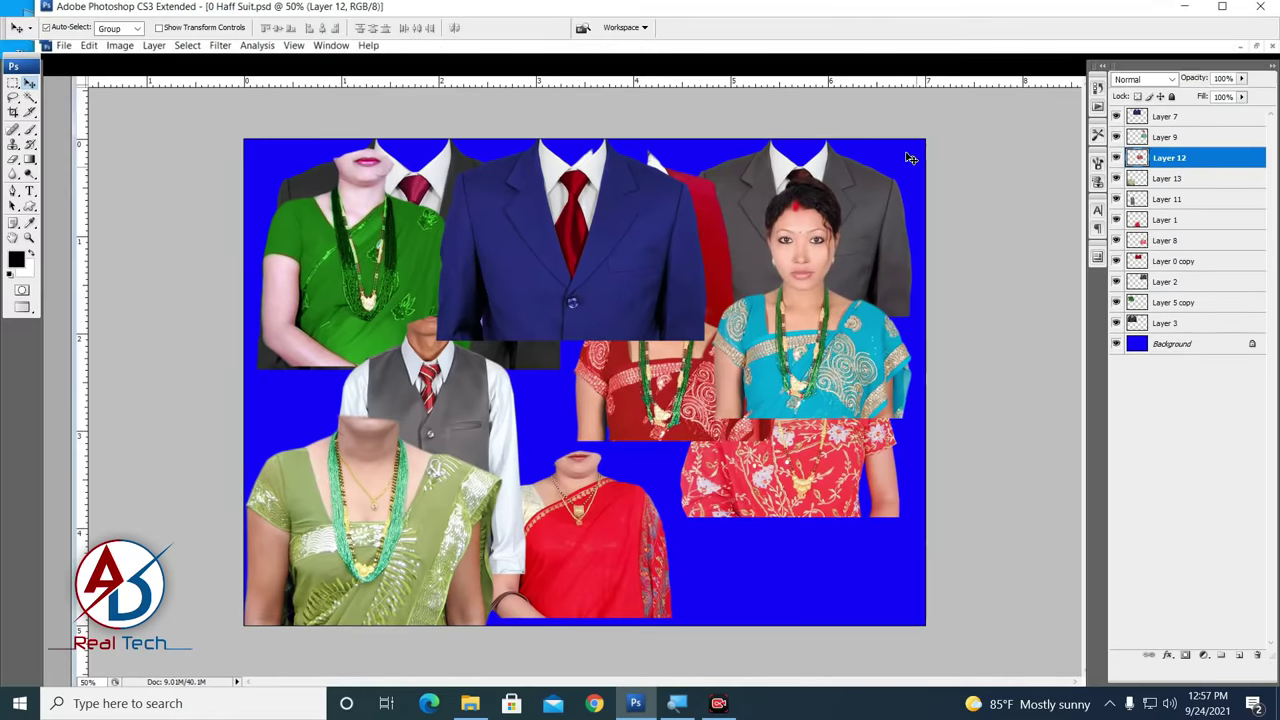
pyautogui.press('f')
pyautogui.press('f')
pyautogui.moveTo(533, 84); pyautogui.dragTo(1073, 96)
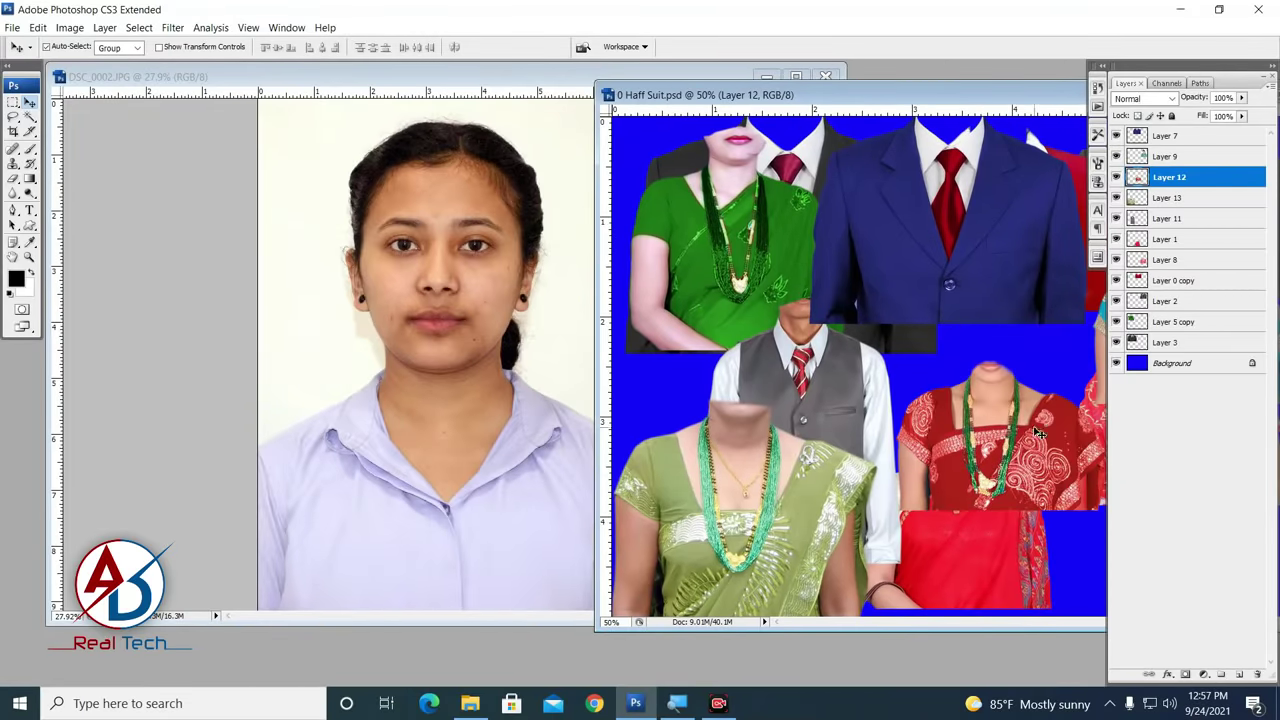
pyautogui.moveTo(1038, 432); pyautogui.dragTo(425, 483)
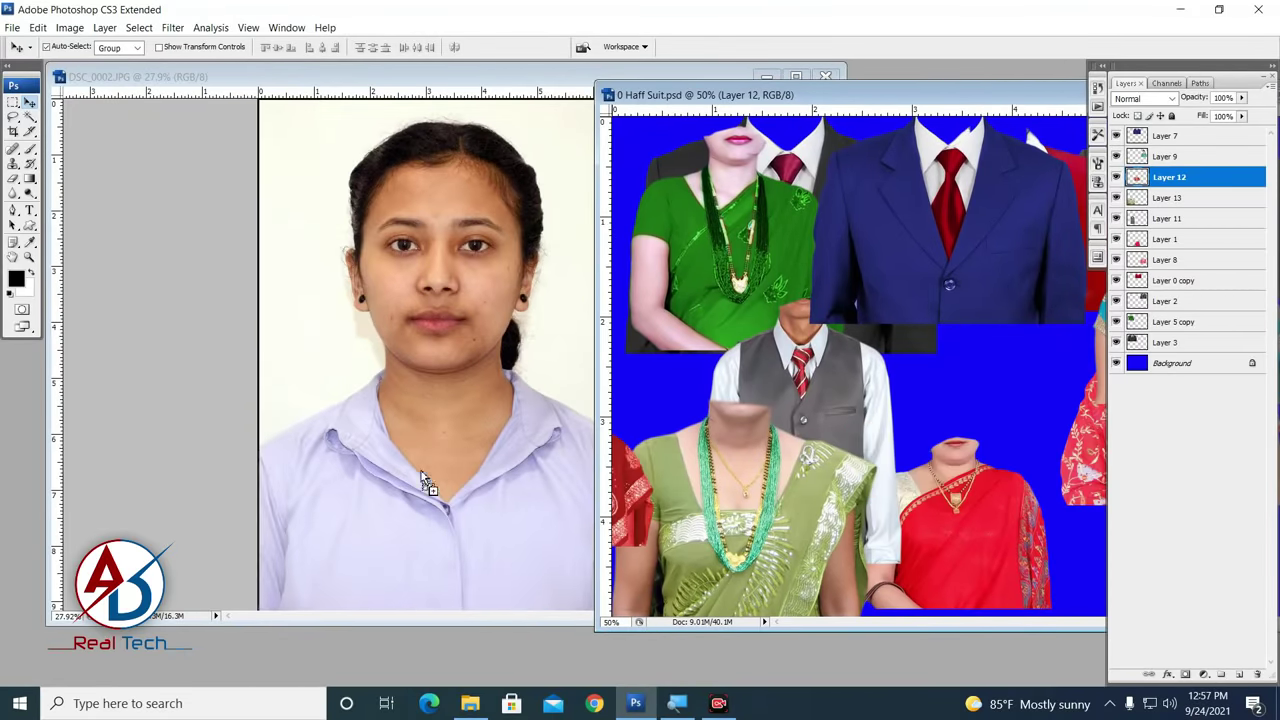
pyautogui.click(805, 84)
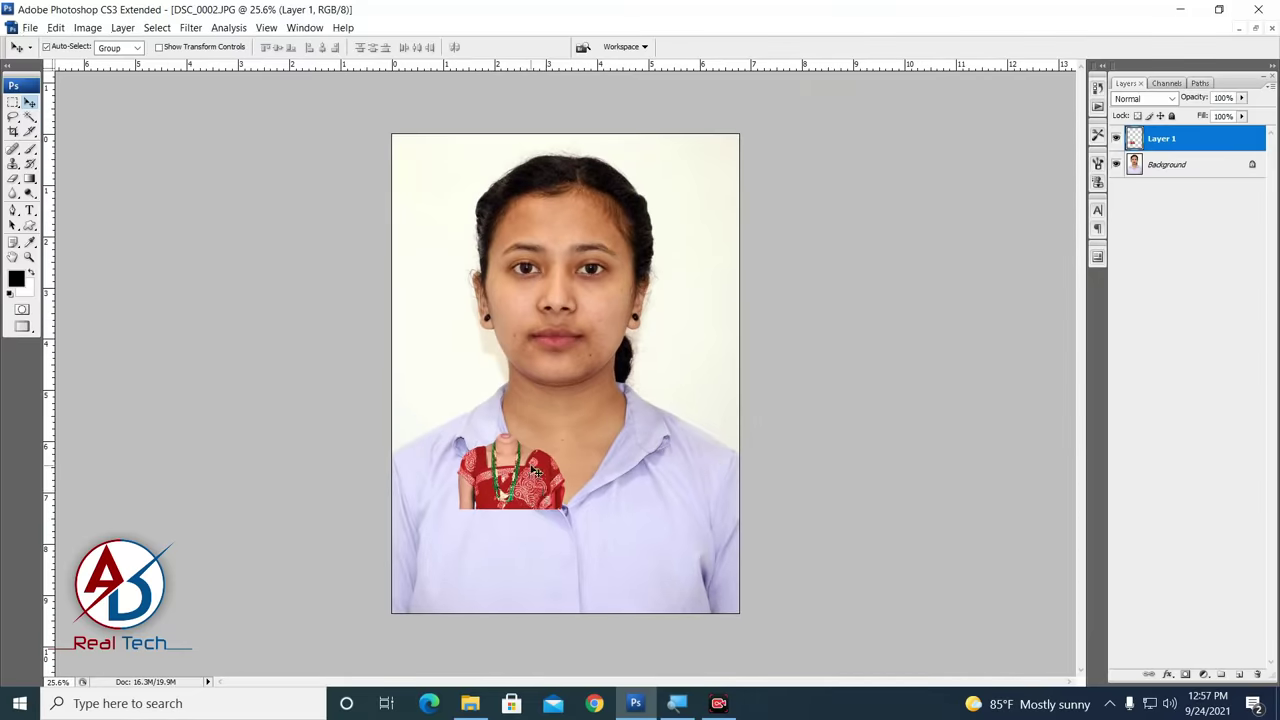
# Step: Scale the red saree on Layer 1 to 483% and fit it across the shoulders
pyautogui.hotkey('ctrl', 't')
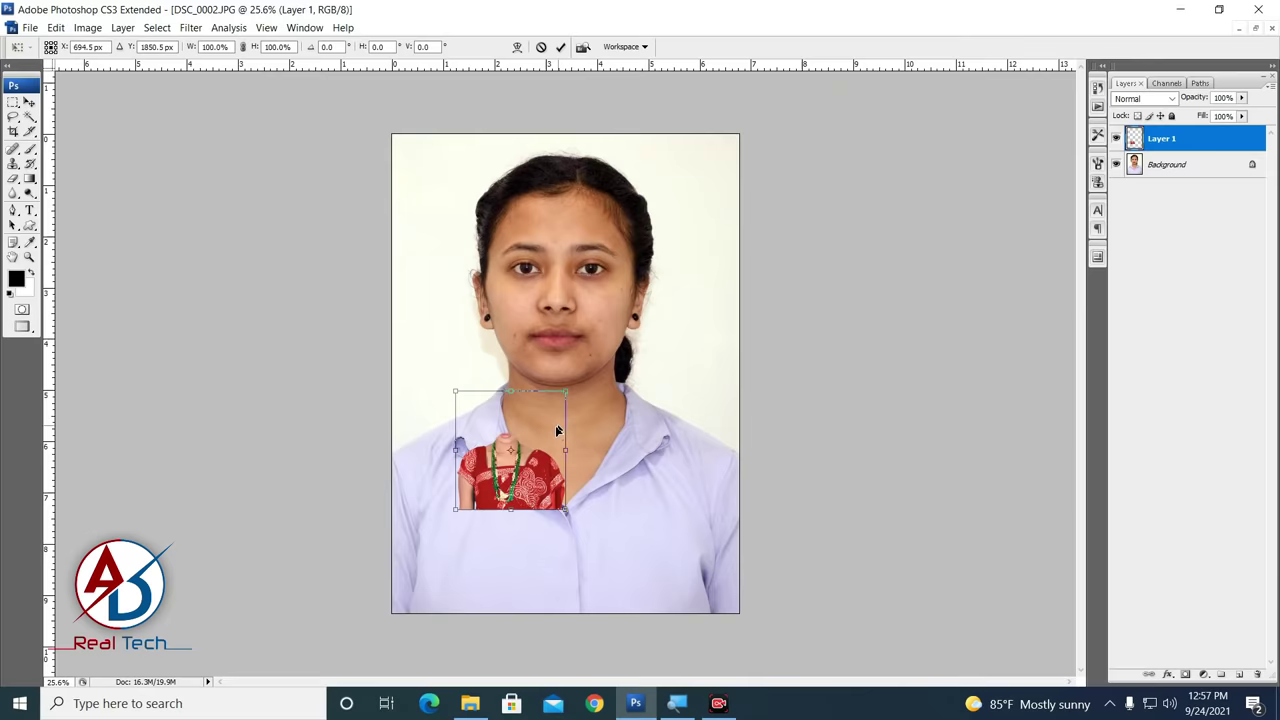
pyautogui.moveTo(565, 390); pyautogui.dragTo(759, 243)
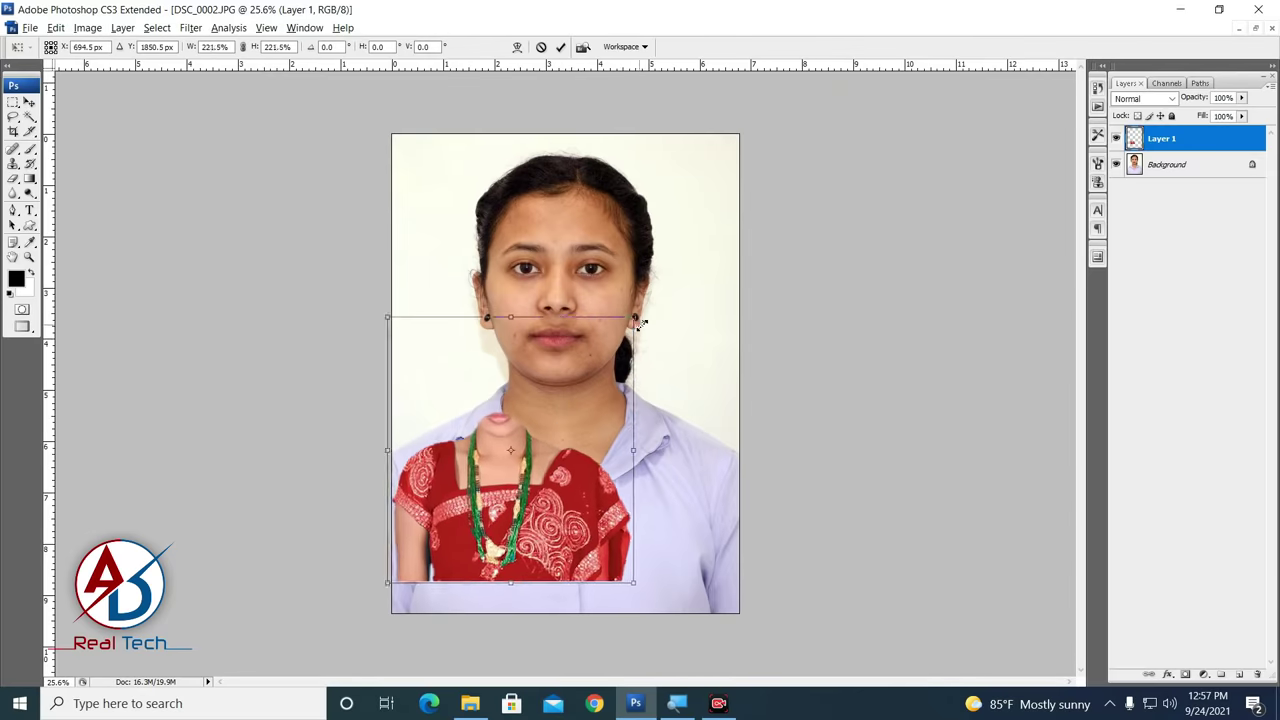
pyautogui.moveTo(590, 472); pyautogui.dragTo(652, 444)
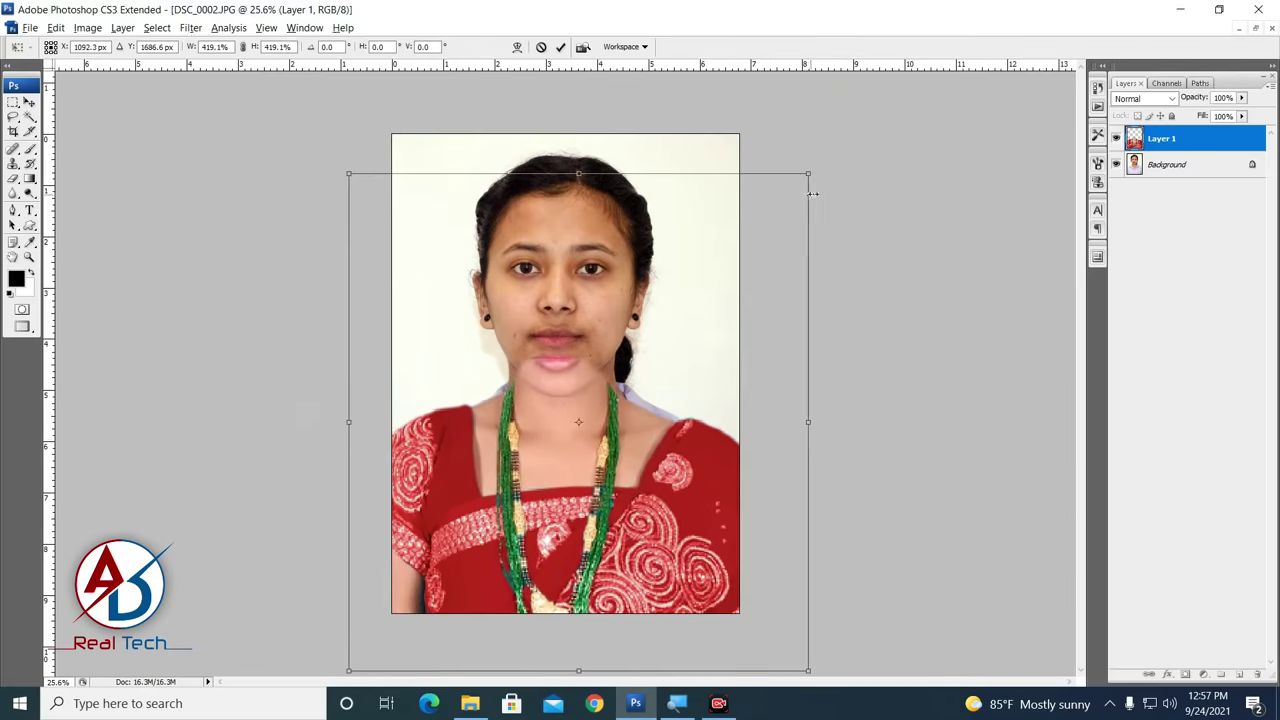
pyautogui.moveTo(812, 172); pyautogui.dragTo(848, 134)
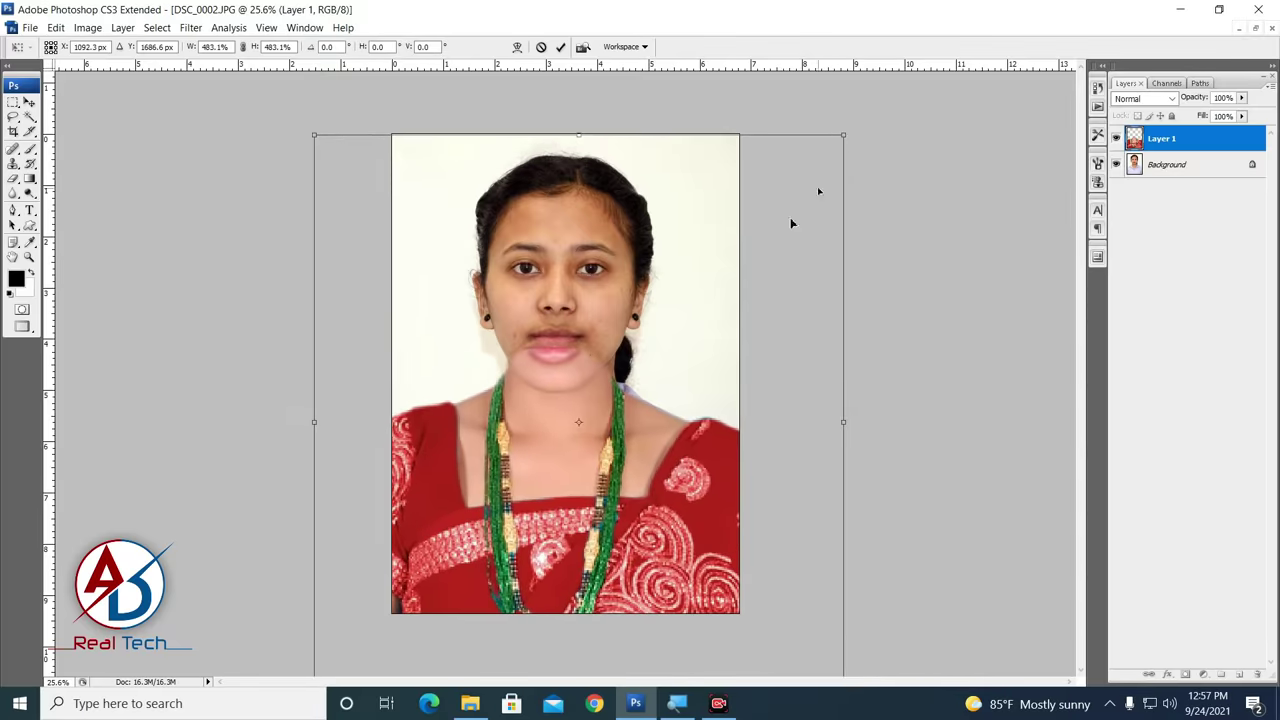
pyautogui.moveTo(656, 355); pyautogui.dragTo(655, 359)
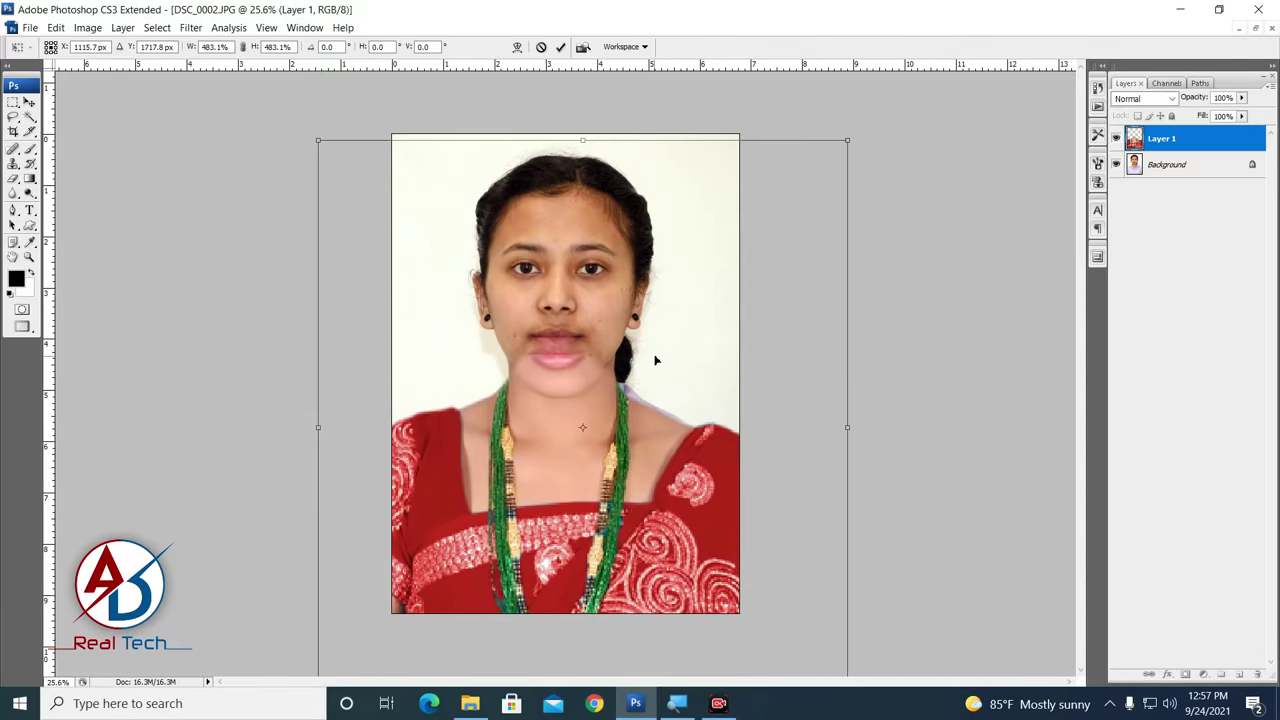
pyautogui.press('Return')
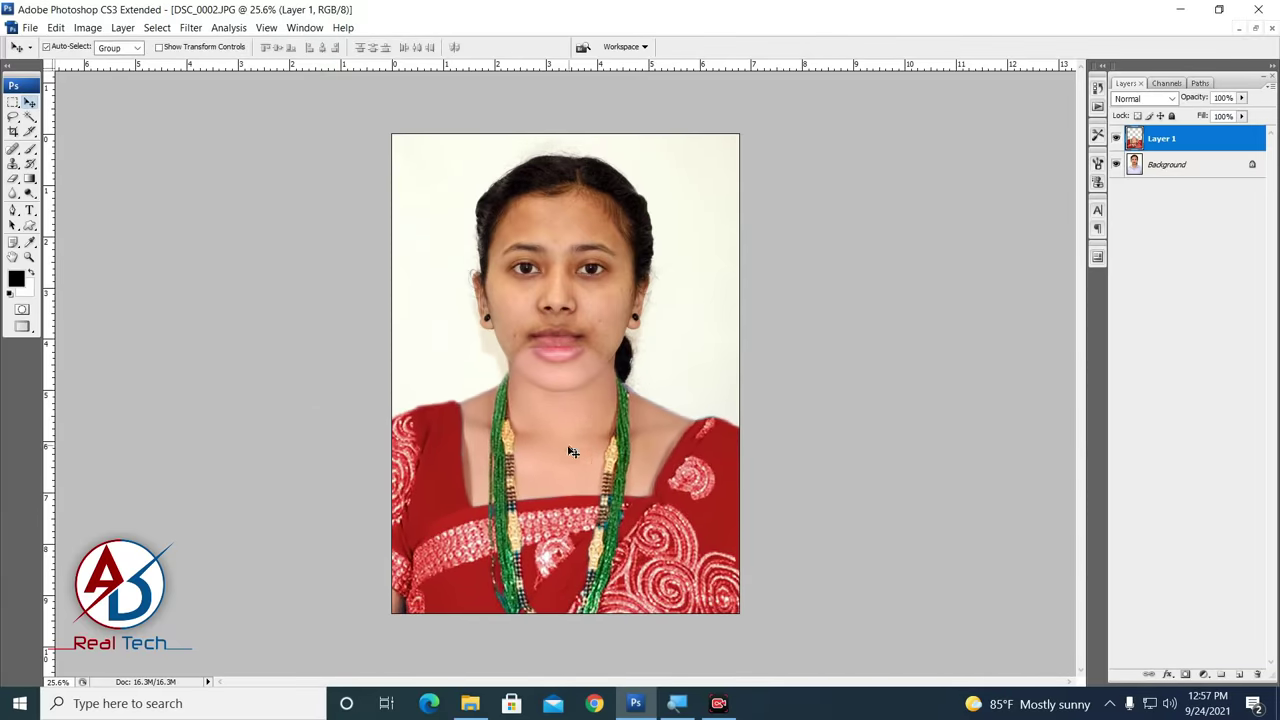
pyautogui.hotkey('ctrl', '-')
pyautogui.scroll(5, 557, 487)
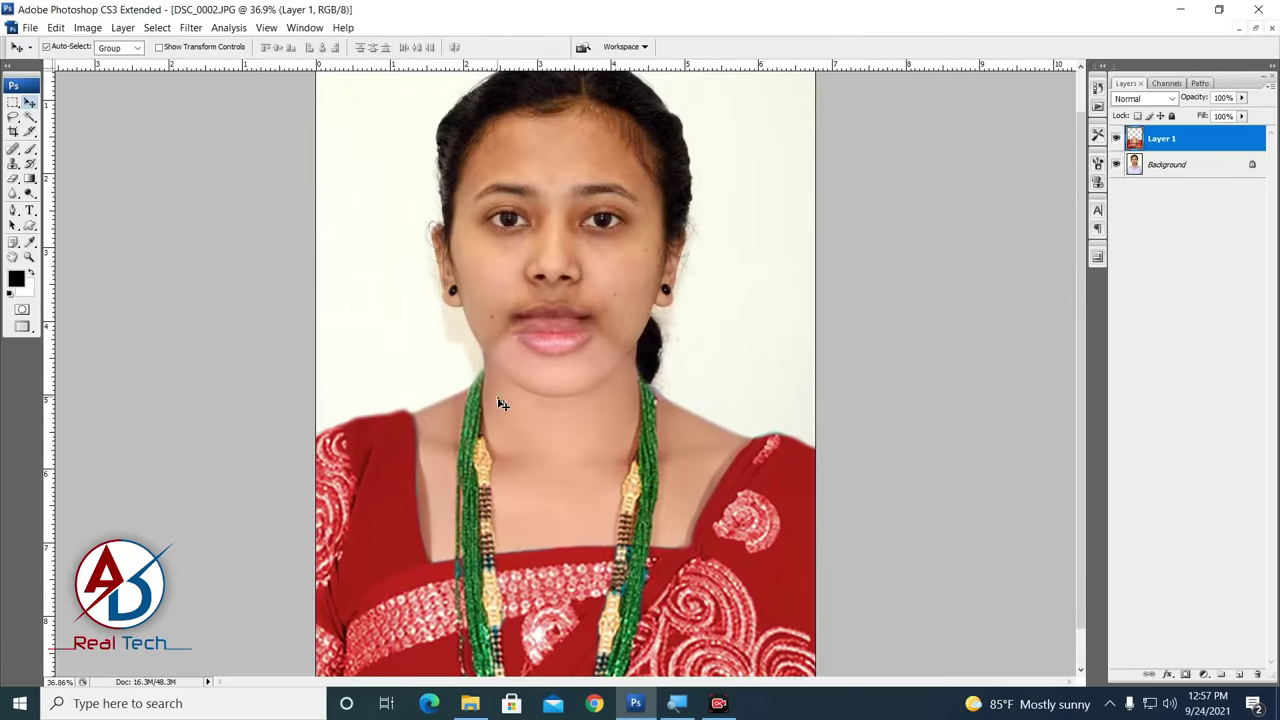
pyautogui.scroll(-1, 623, 405)
pyautogui.scroll(-2, 674, 451)
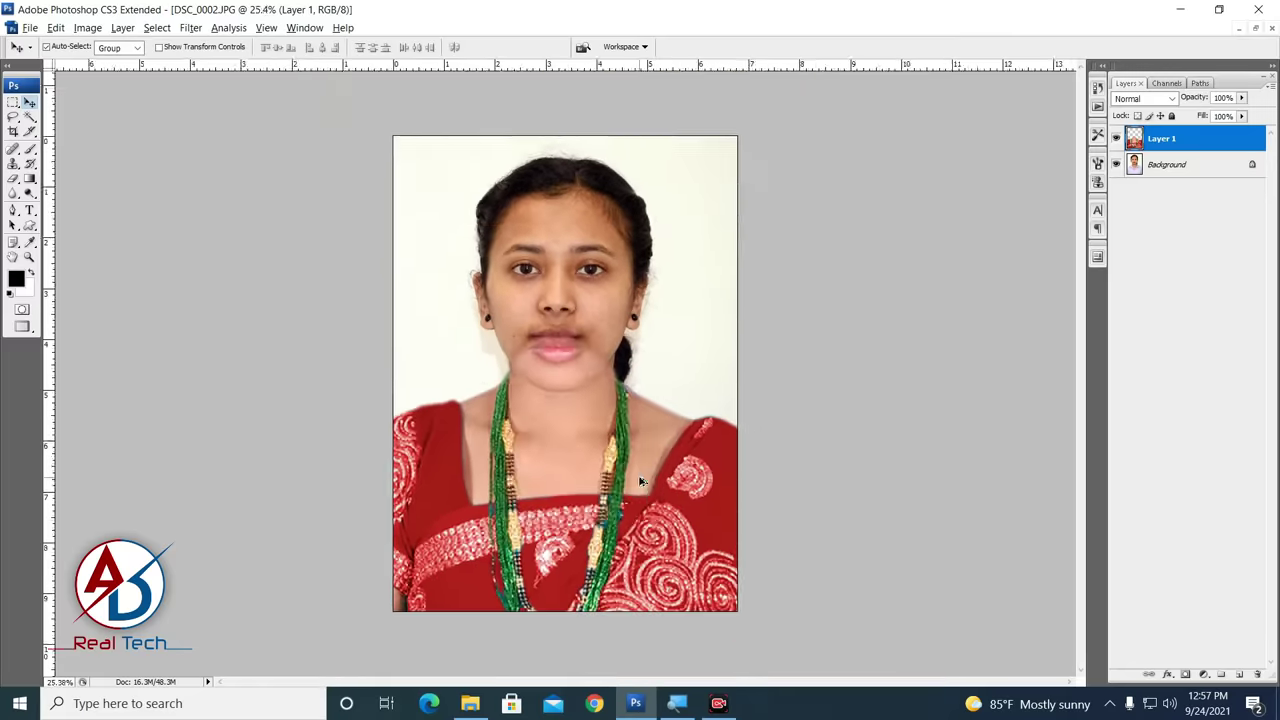
pyautogui.scroll(2, 676, 450)
# Step: Add a layer mask to Layer 1 and ready a brush with black foreground
pyautogui.click(13, 178)
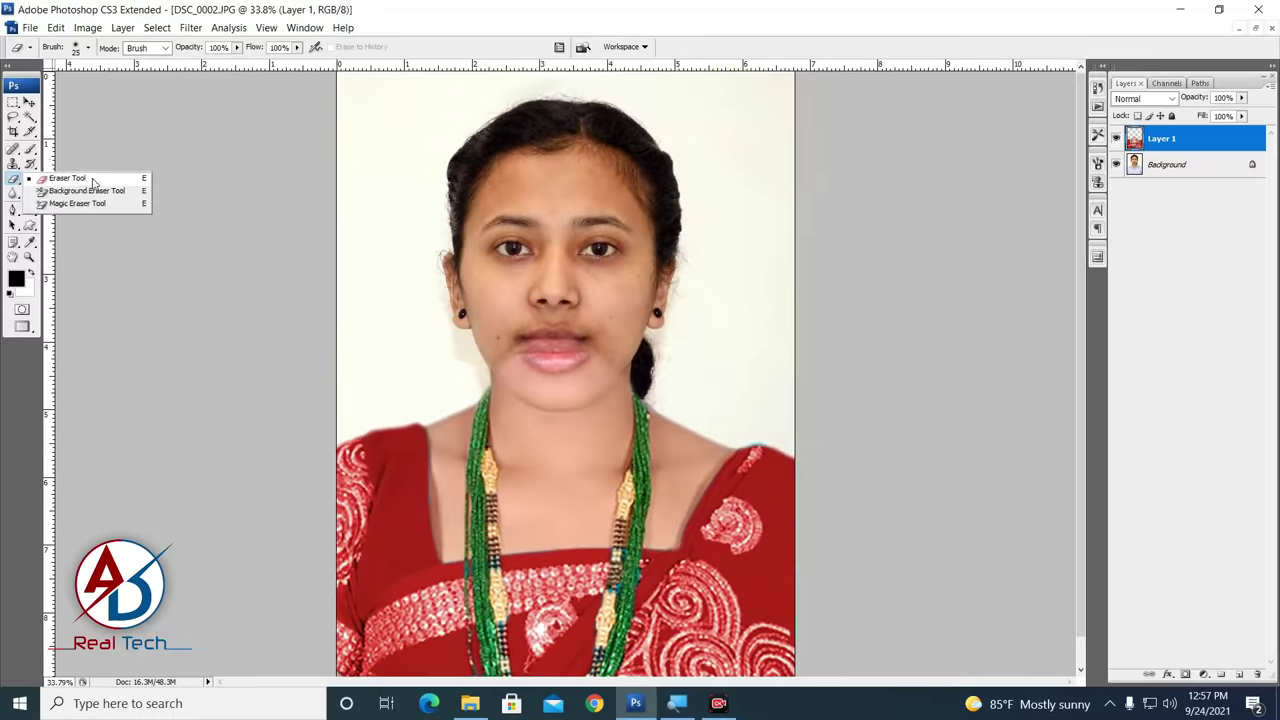
pyautogui.click(93, 180)
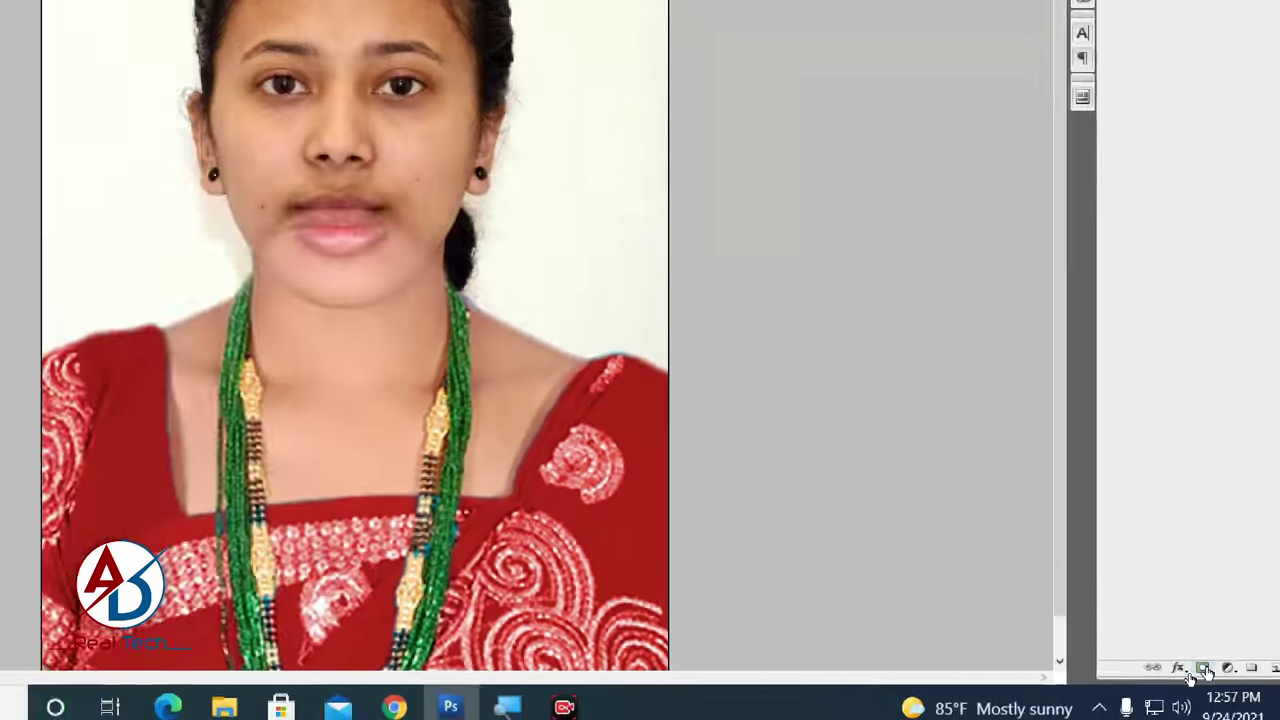
pyautogui.click(1187, 676)
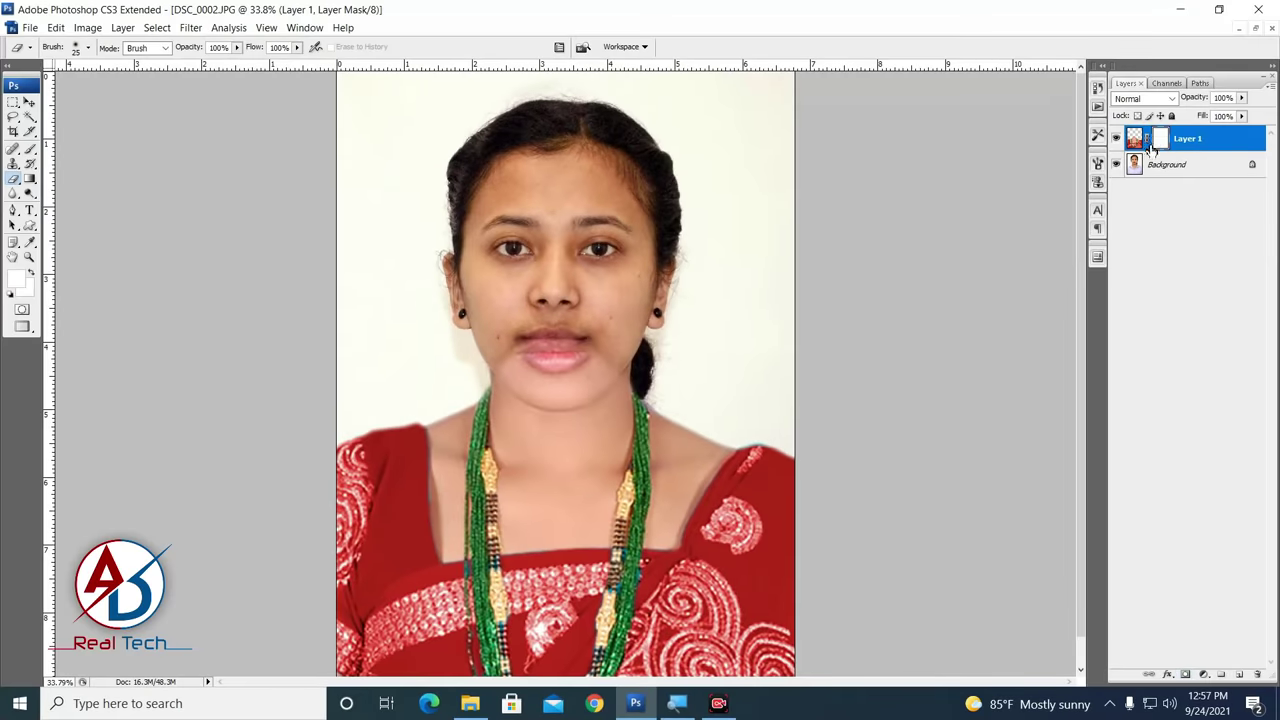
pyautogui.moveTo(462, 416); pyautogui.dragTo(538, 368)
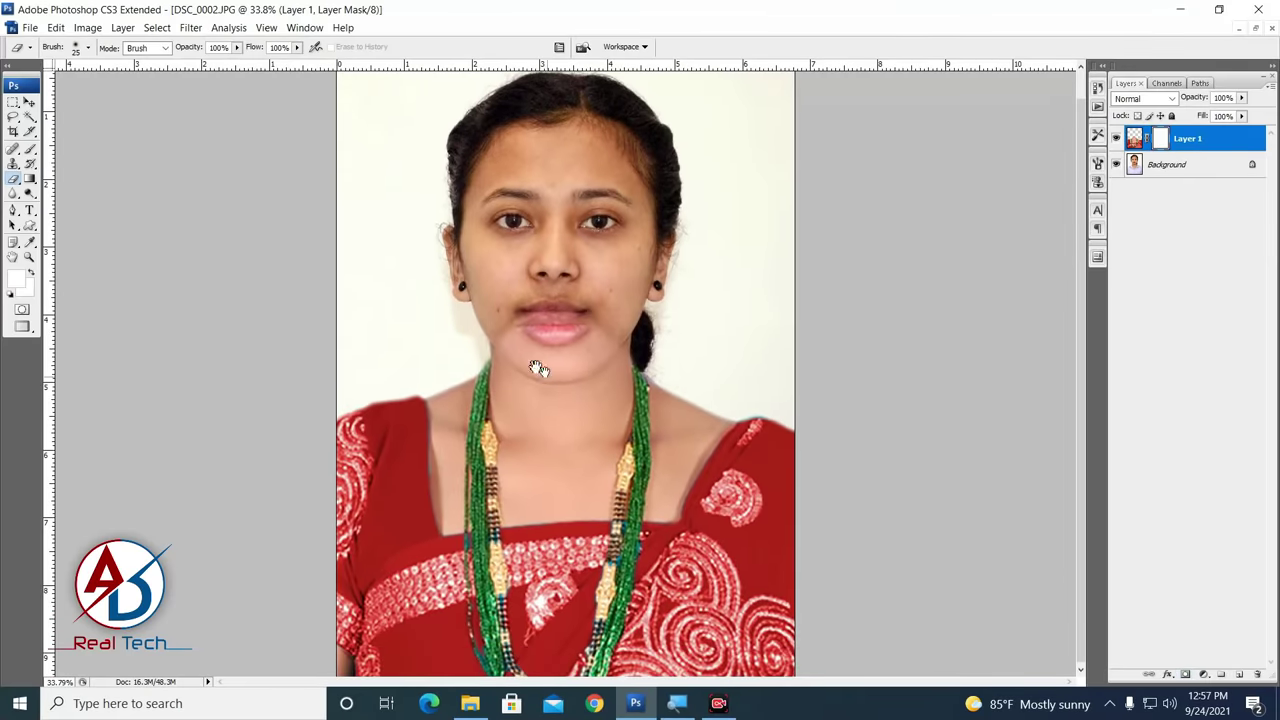
pyautogui.click(31, 150)
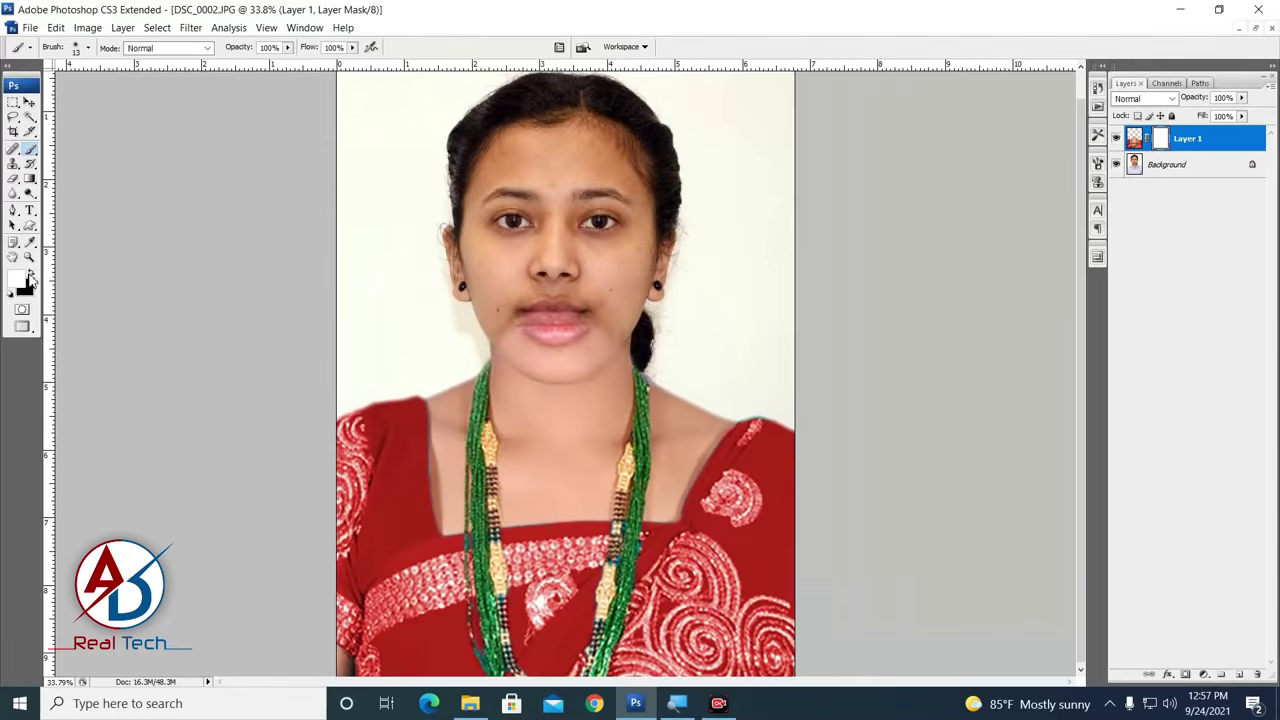
pyautogui.click(30, 276)
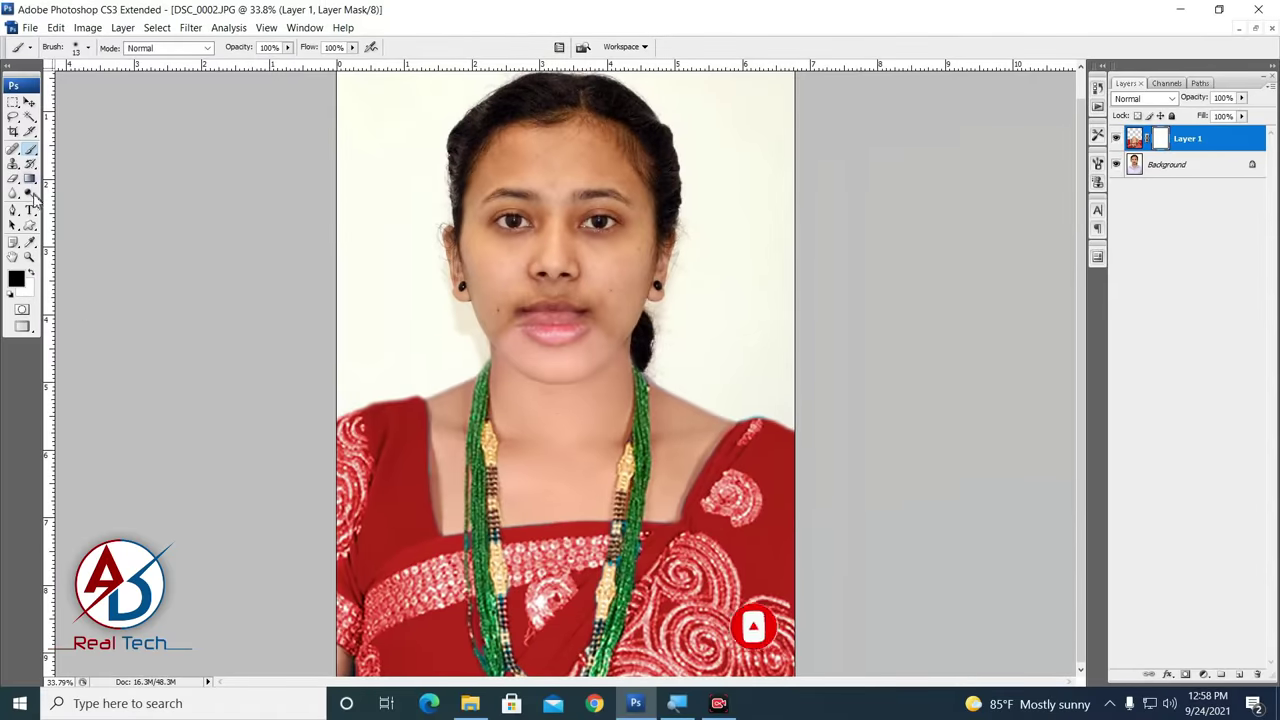
# Step: Choose a soft brush with Hardness 0% and Master Diameter 185 px
pyautogui.click(90, 50)
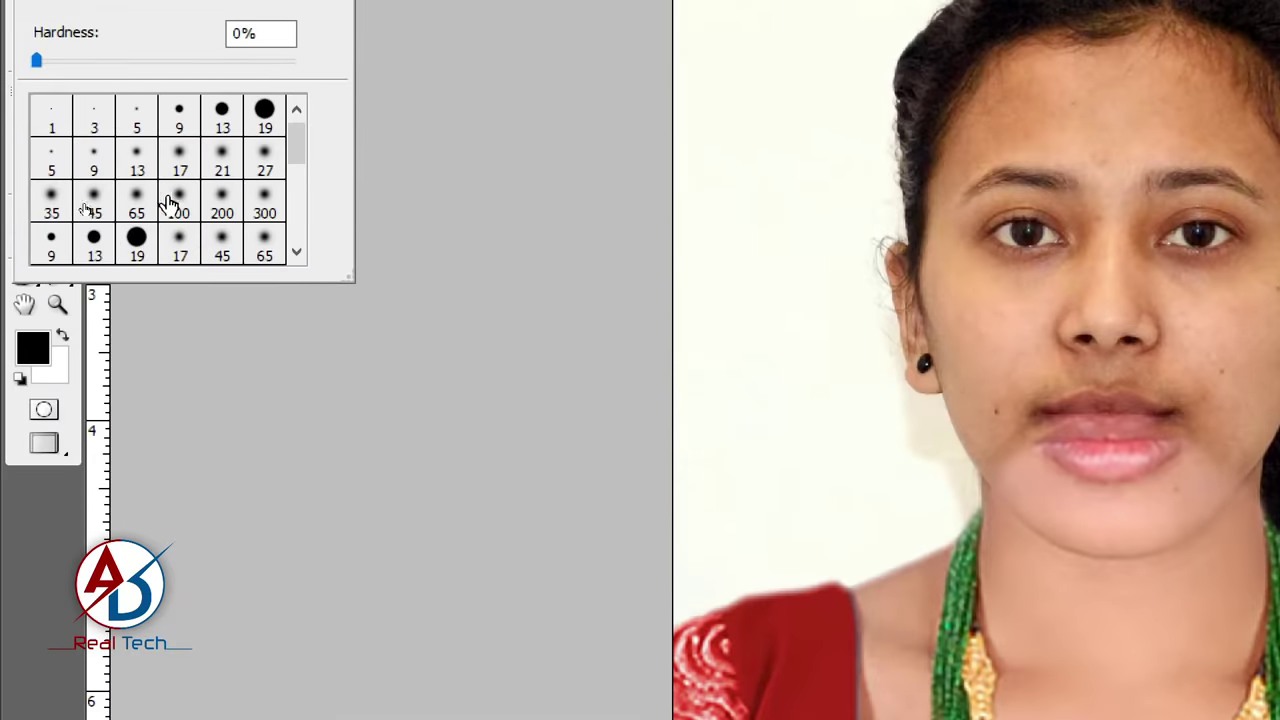
pyautogui.click(178, 209)
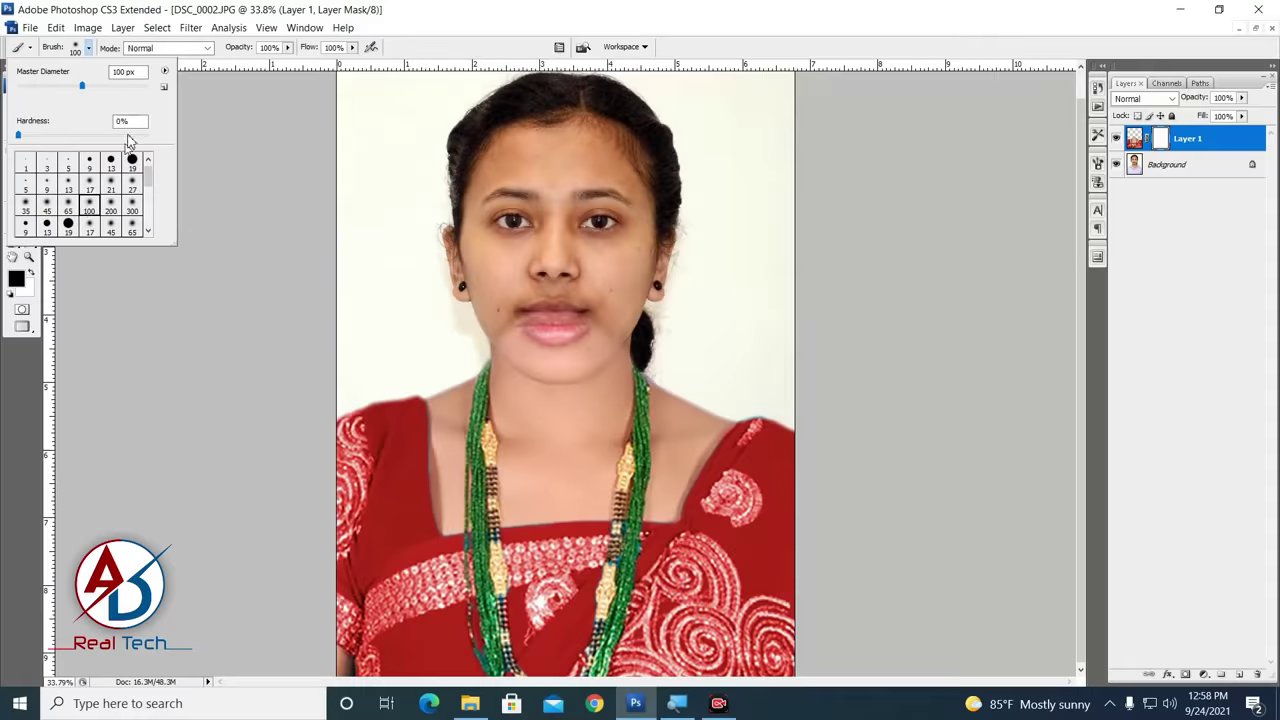
pyautogui.click(284, 10)
pyautogui.click(86, 50)
pyautogui.click(450, 5)
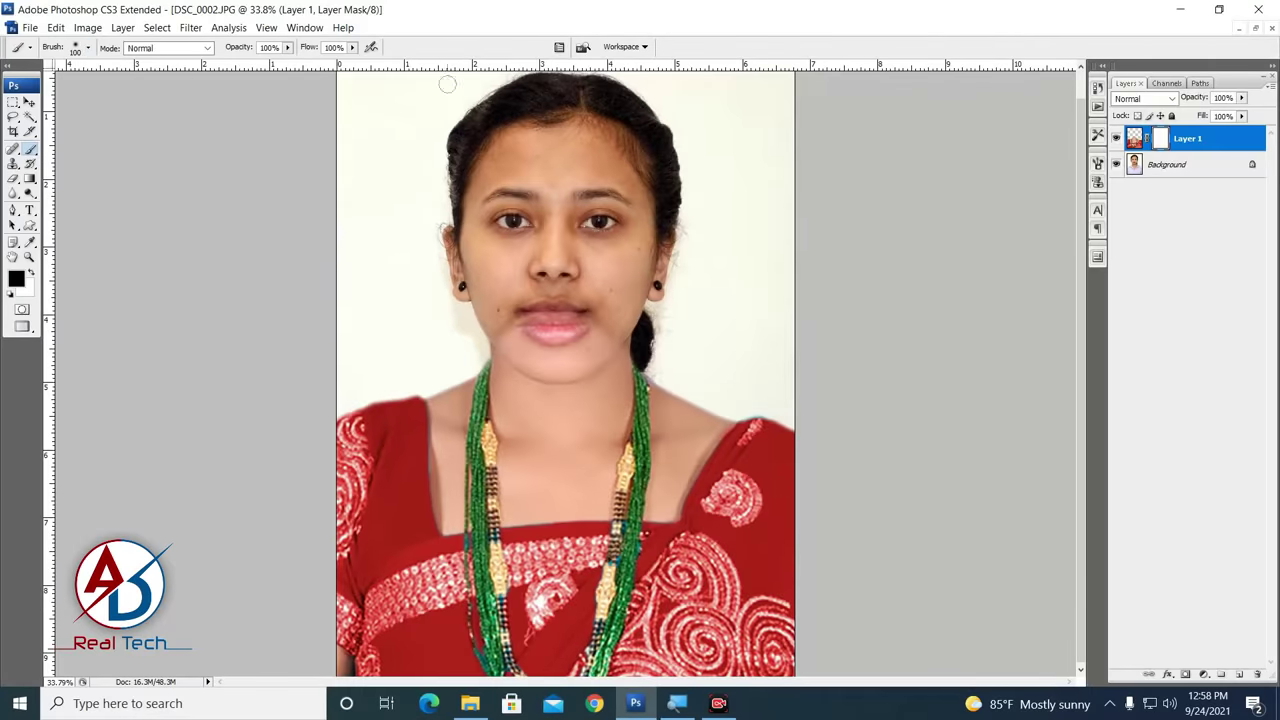
pyautogui.scroll(1, 549, 351)
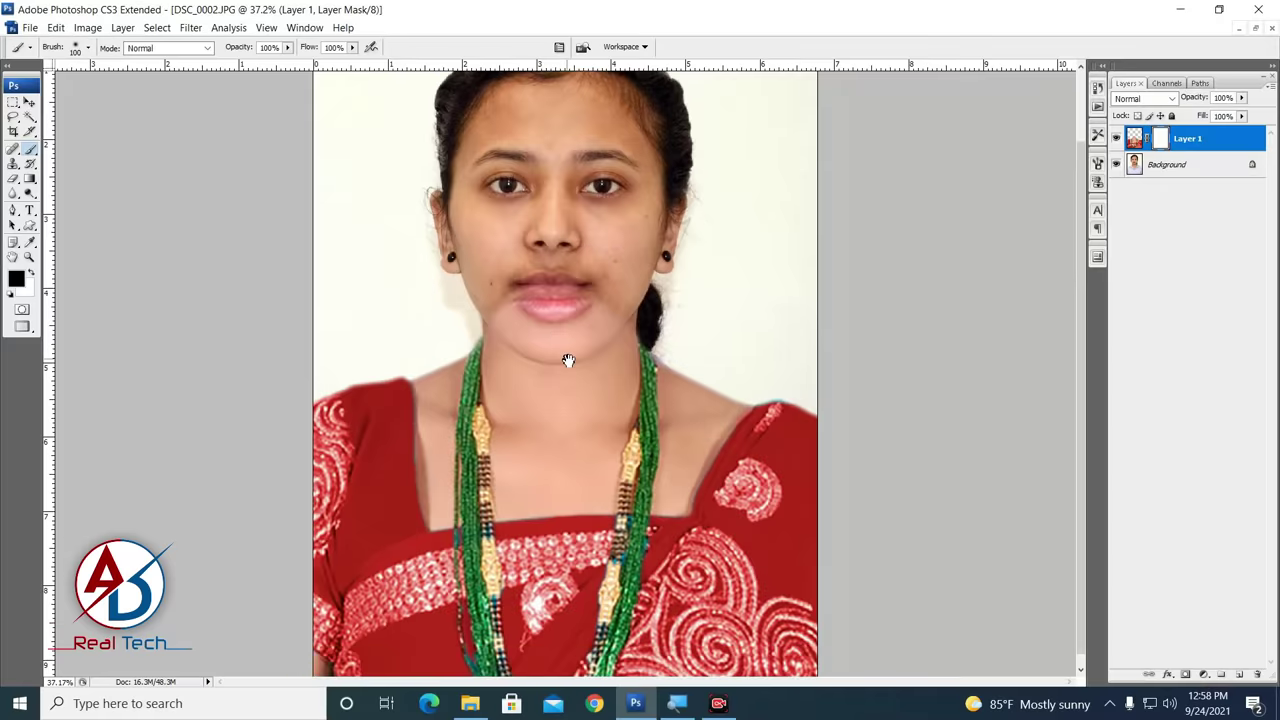
pyautogui.rightClick(540, 253)
pyautogui.moveTo(618, 290); pyautogui.dragTo(655, 288)
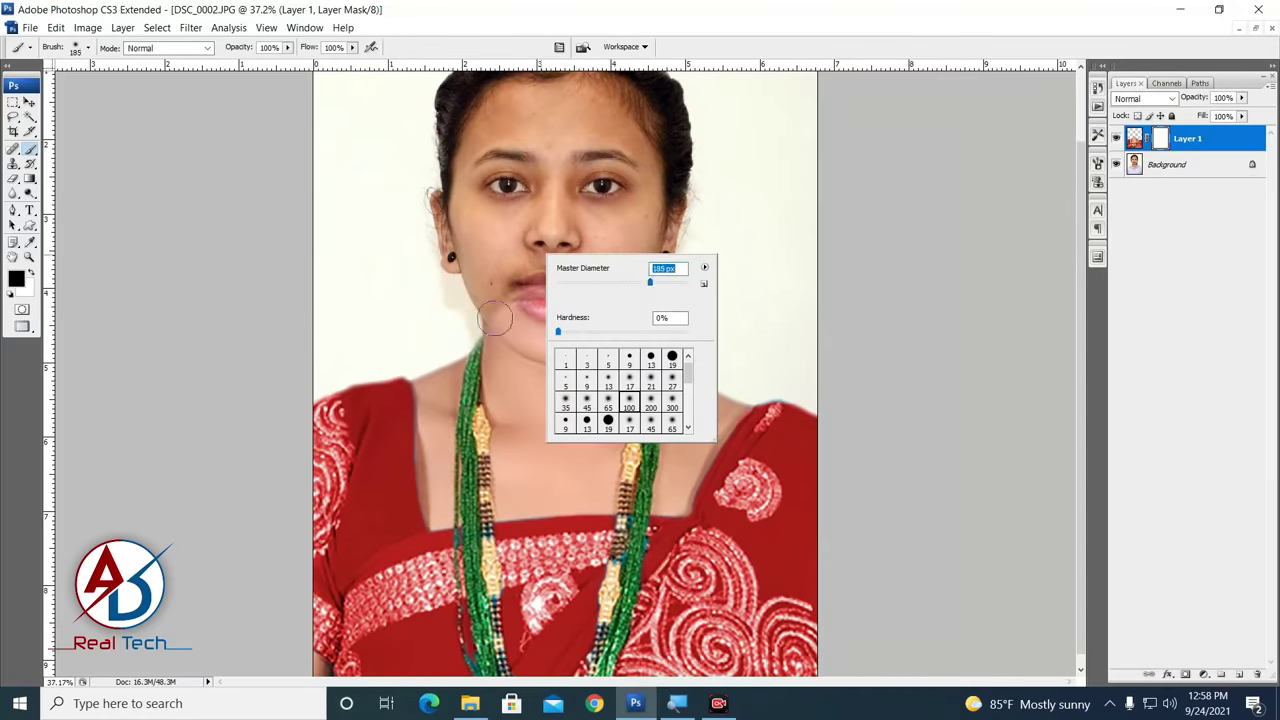
pyautogui.click(730, 50)
# Step: Paint black on Layer 1's mask around the lips and chin, then fit the photo on screen
pyautogui.scroll(2, 537, 346)
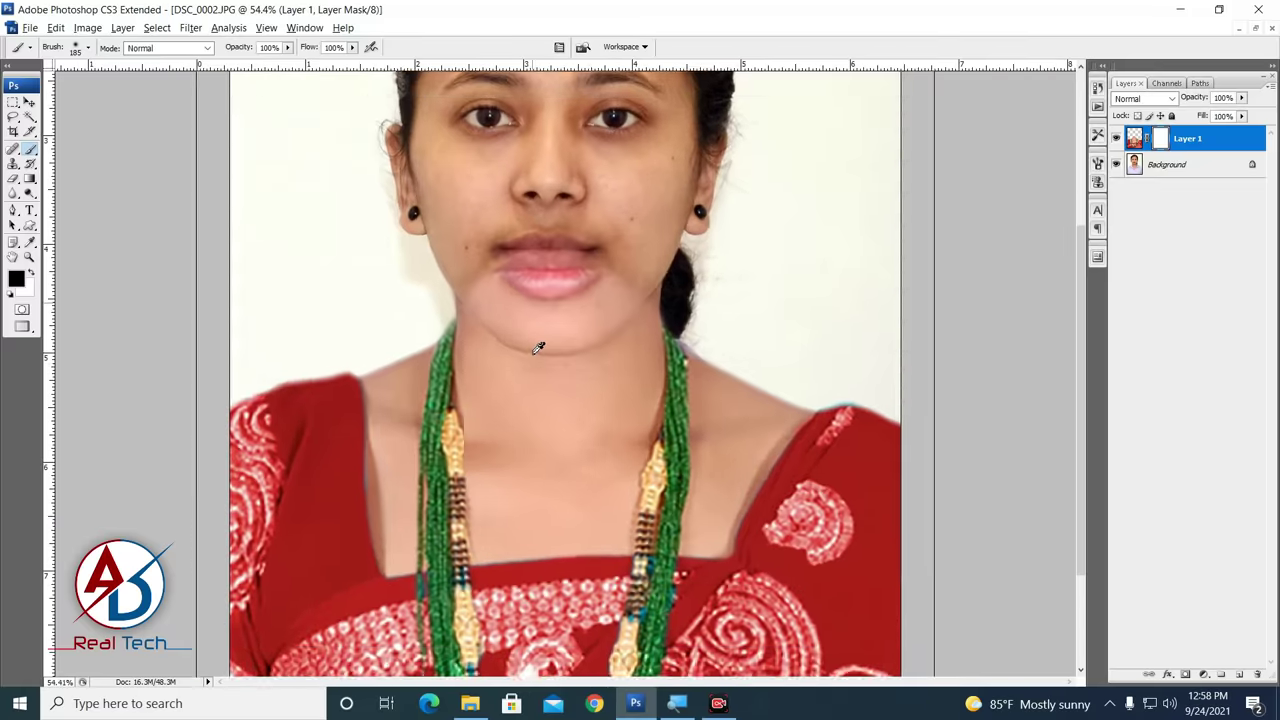
pyautogui.scroll(2, 520, 320)
pyautogui.moveTo(481, 265)
pyautogui.mouseDown()
pyautogui.moveTo(548, 268)
pyautogui.moveTo(593, 309)
pyautogui.moveTo(485, 310)
pyautogui.moveTo(571, 357)
pyautogui.moveTo(628, 339)
pyautogui.moveTo(470, 376)
pyautogui.moveTo(615, 352)
pyautogui.moveTo(499, 370)
pyautogui.moveTo(557, 380)
pyautogui.moveTo(630, 345)
pyautogui.mouseUp()
pyautogui.scroll(-3, 600, 335)
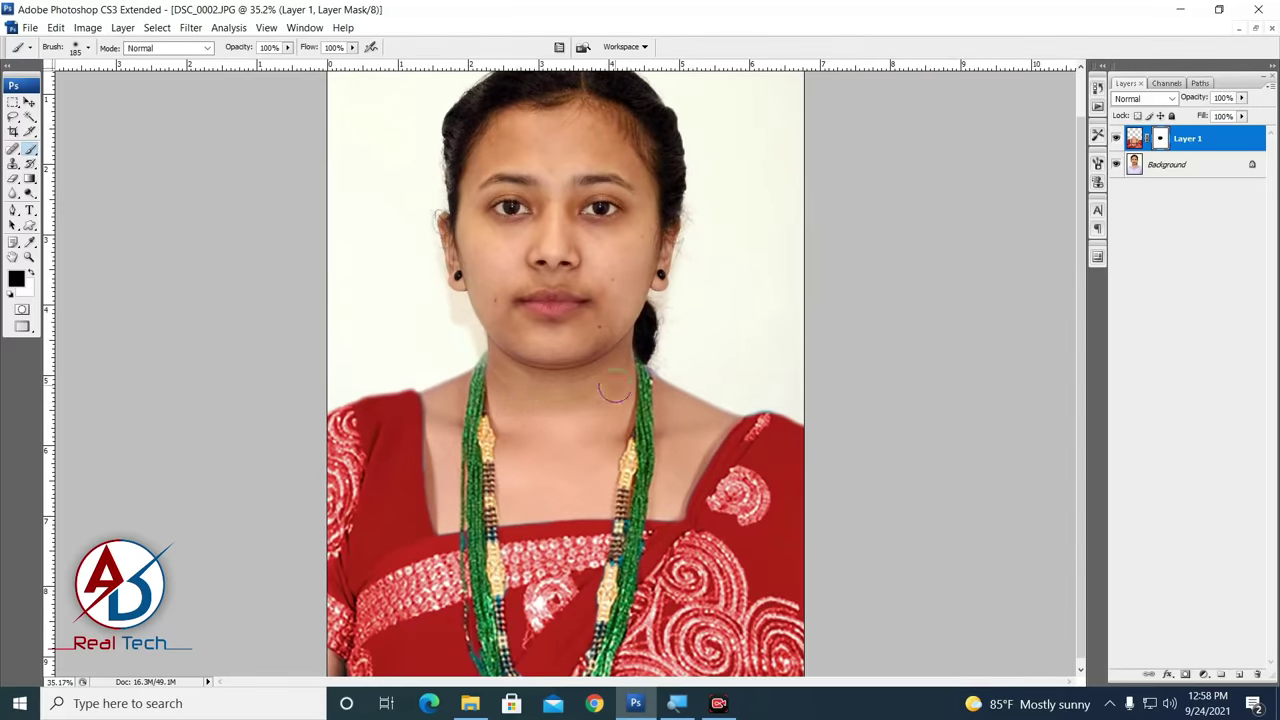
pyautogui.moveTo(590, 376); pyautogui.dragTo(597, 400)
pyautogui.hotkey('ctrl', '0')
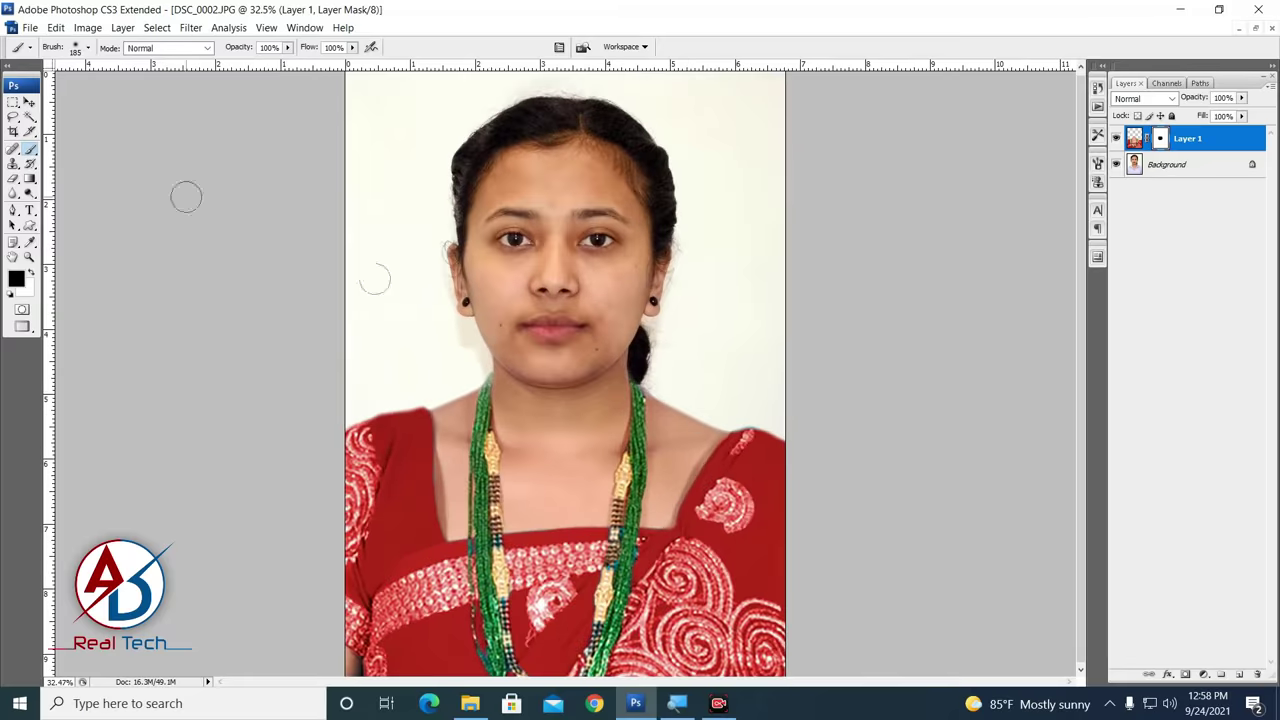
# Step: Deselect Layer 1 and make the Background layer active
pyautogui.click(29, 102)
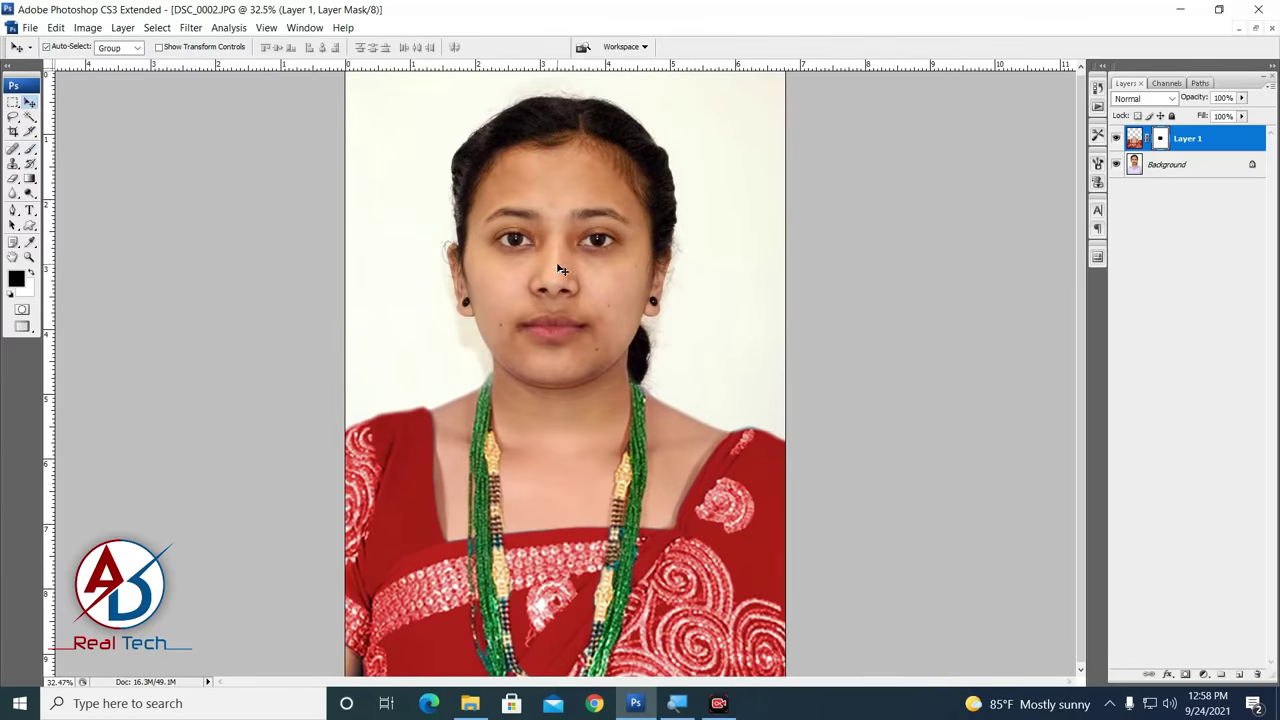
pyautogui.click(134, 100)
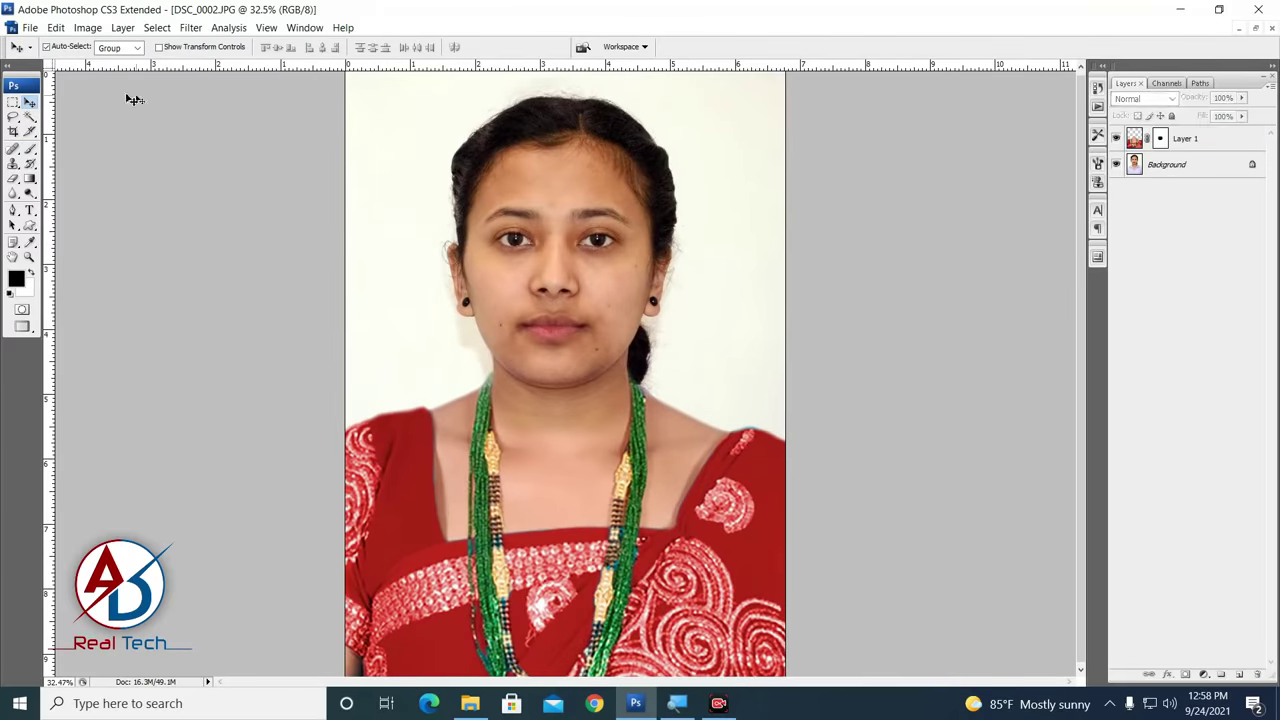
pyautogui.click(87, 27)
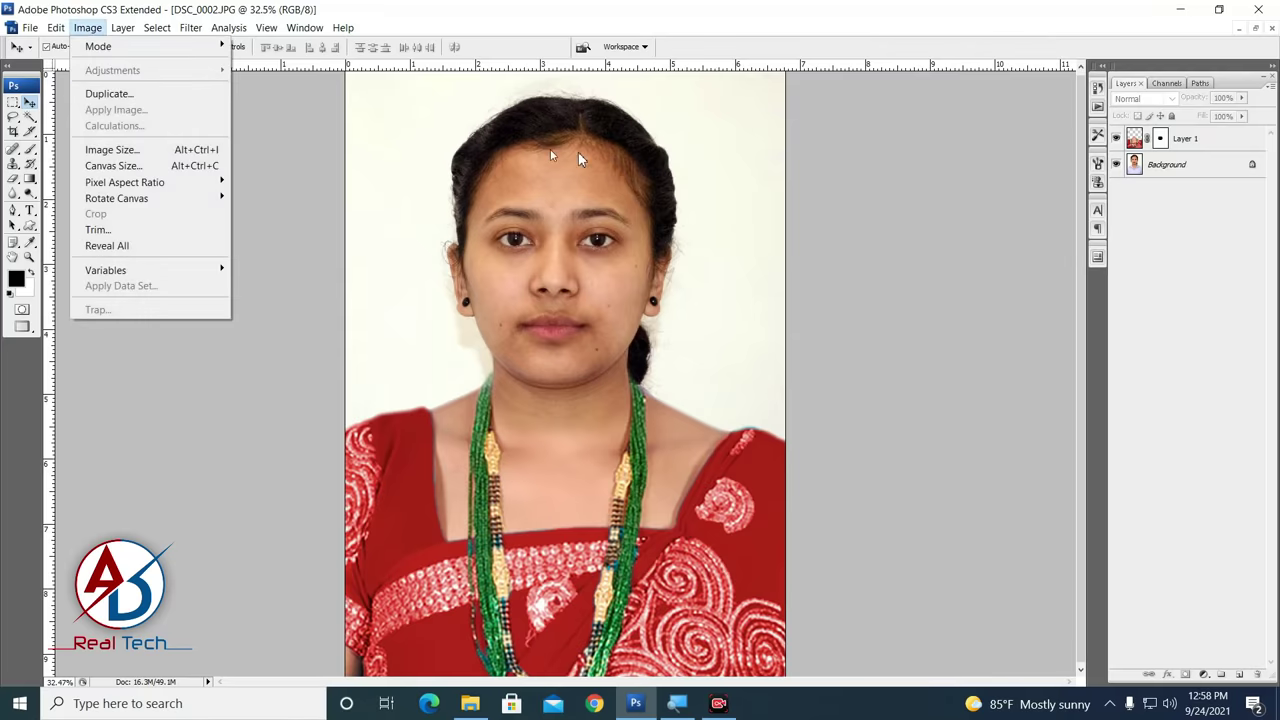
pyautogui.click(578, 158)
pyautogui.click(348, 156)
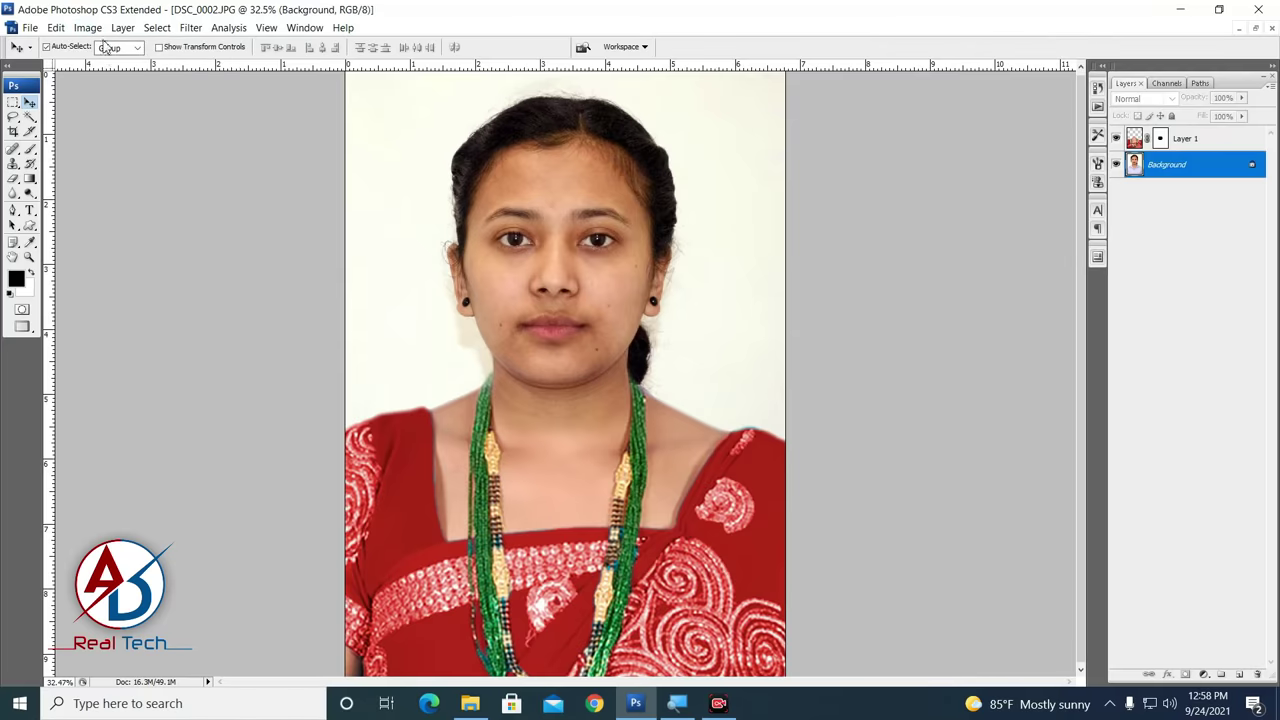
# Step: Apply Match Color to the Background with Luminance 115 and Color Intensity 101
pyautogui.click(87, 27)
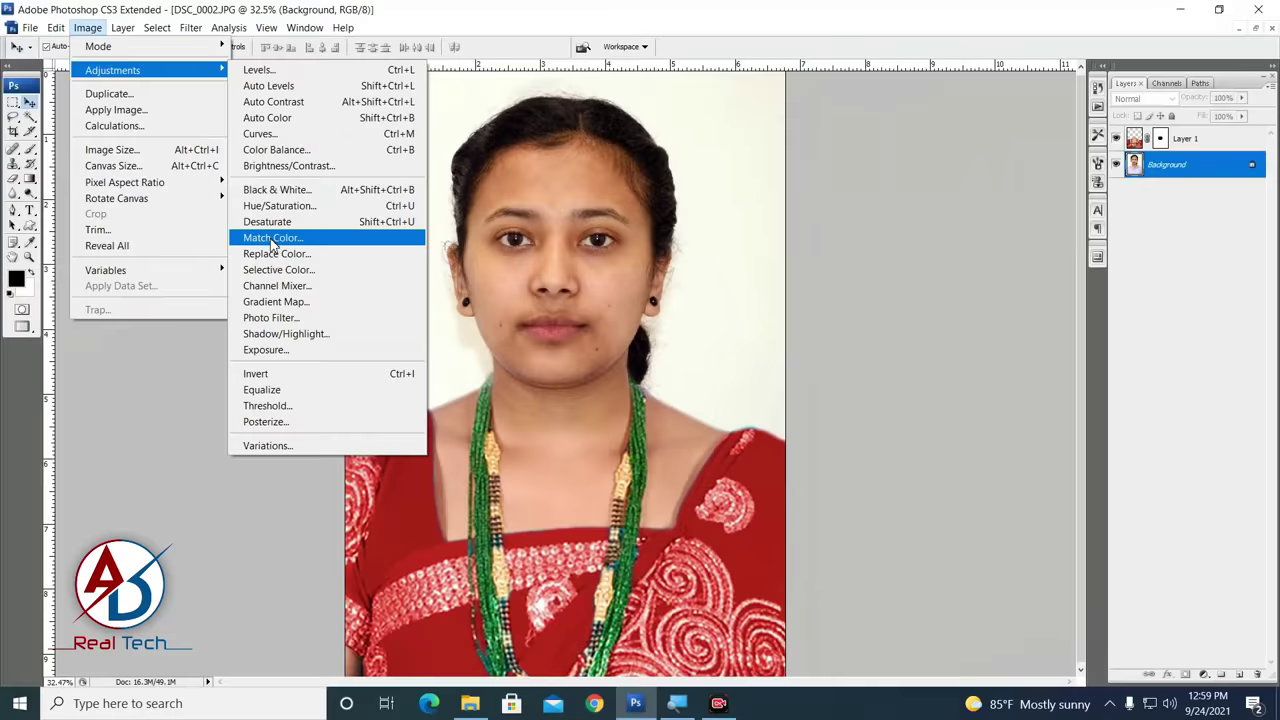
pyautogui.click(271, 243)
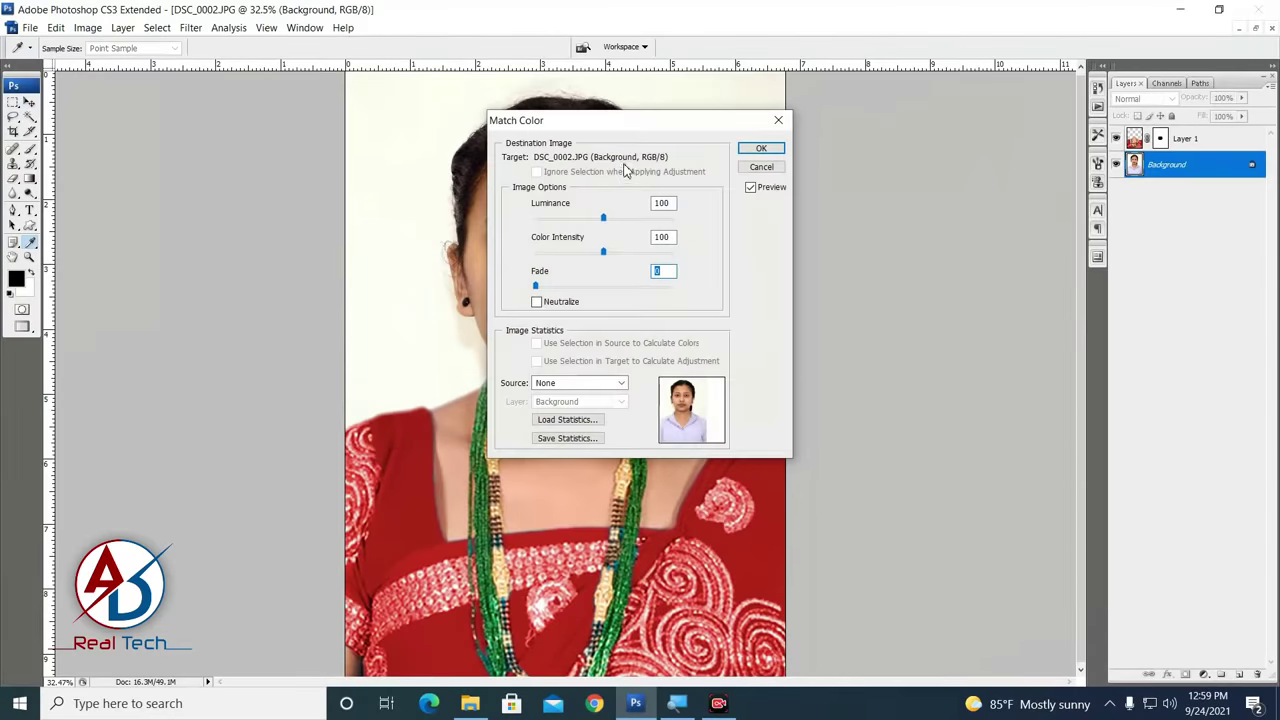
pyautogui.moveTo(627, 126); pyautogui.dragTo(849, 143)
pyautogui.click(574, 455)
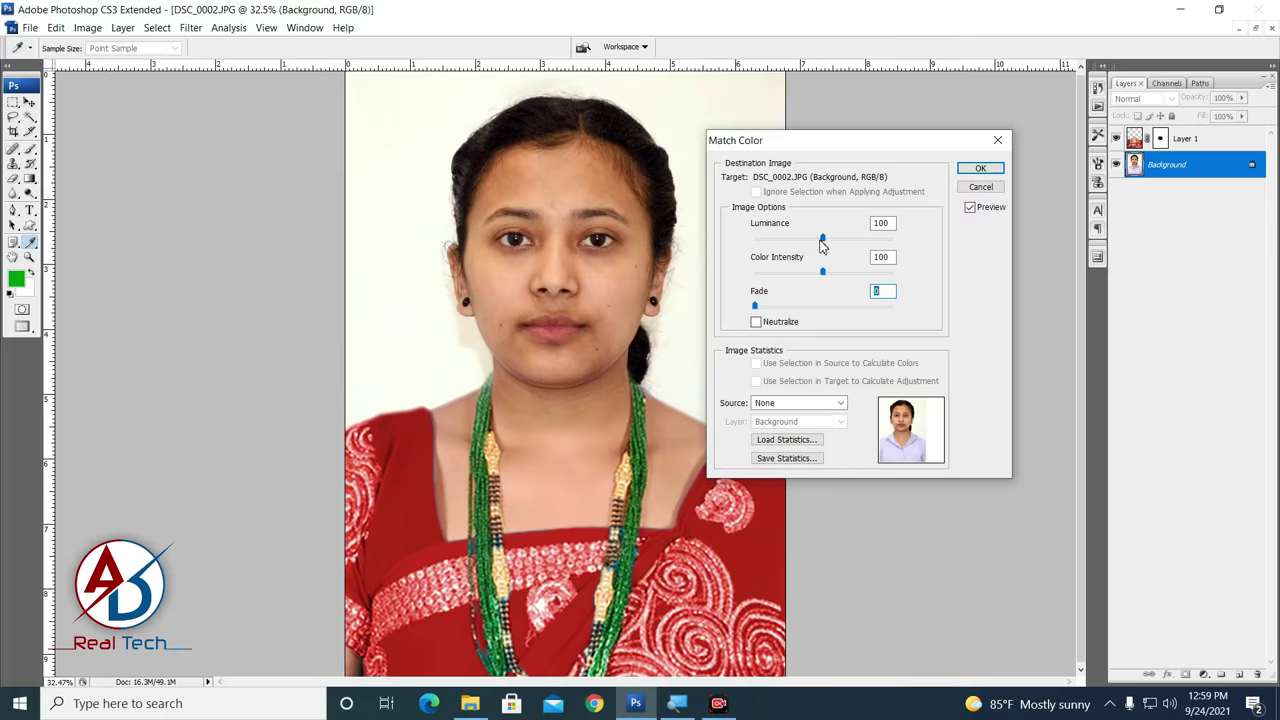
pyautogui.moveTo(825, 245); pyautogui.dragTo(834, 247)
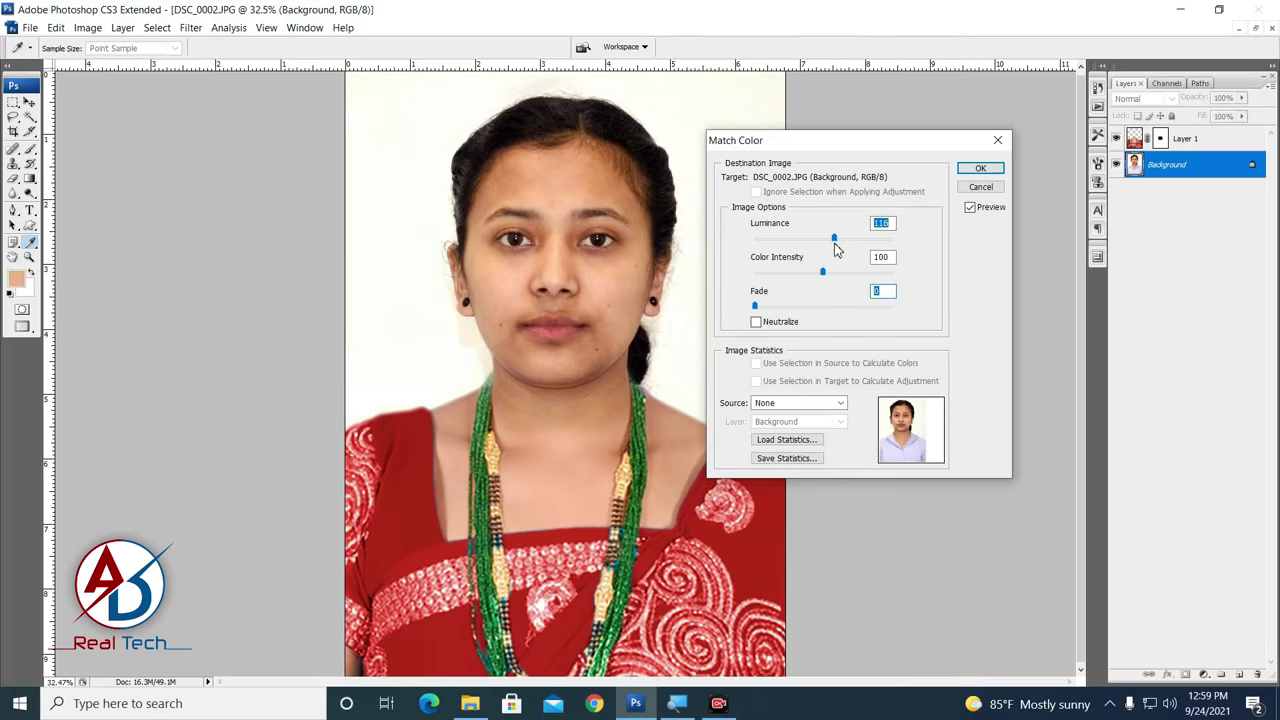
pyautogui.moveTo(822, 278); pyautogui.dragTo(826, 279)
pyautogui.click(980, 168)
pyautogui.press('v')
pyautogui.scroll(-2, 546, 521)
pyautogui.scroll(1, 546, 521)
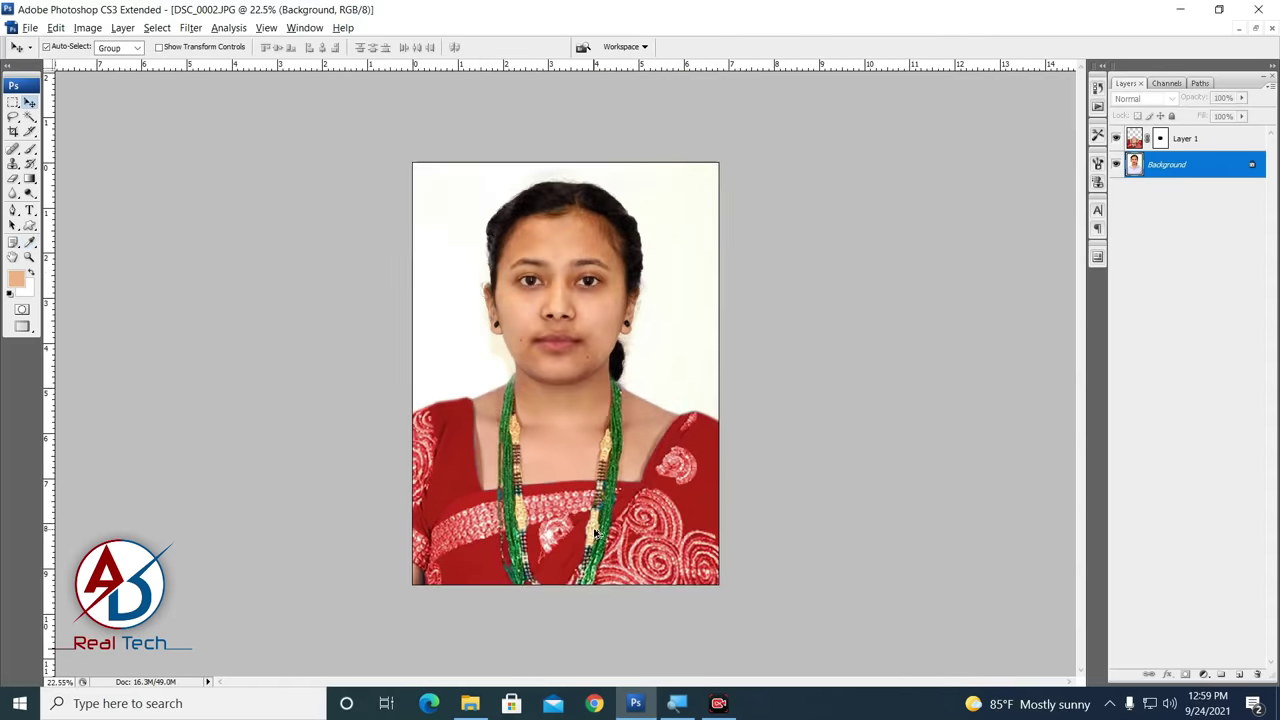
pyautogui.scroll(1, 546, 521)
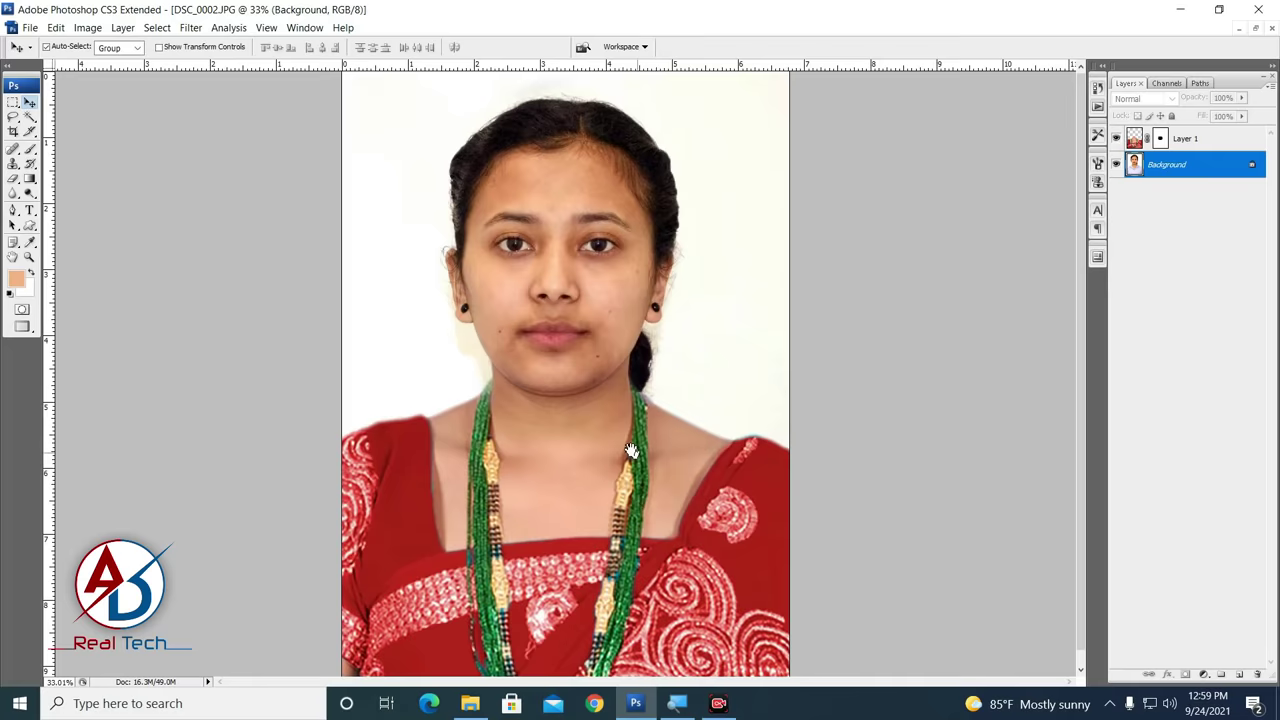
pyautogui.click(536, 294)
# Step: Apply Color Balance to the Background with midtone levels -10, -9, 0
pyautogui.click(1160, 165)
pyautogui.hotkey('ctrl', 'b')
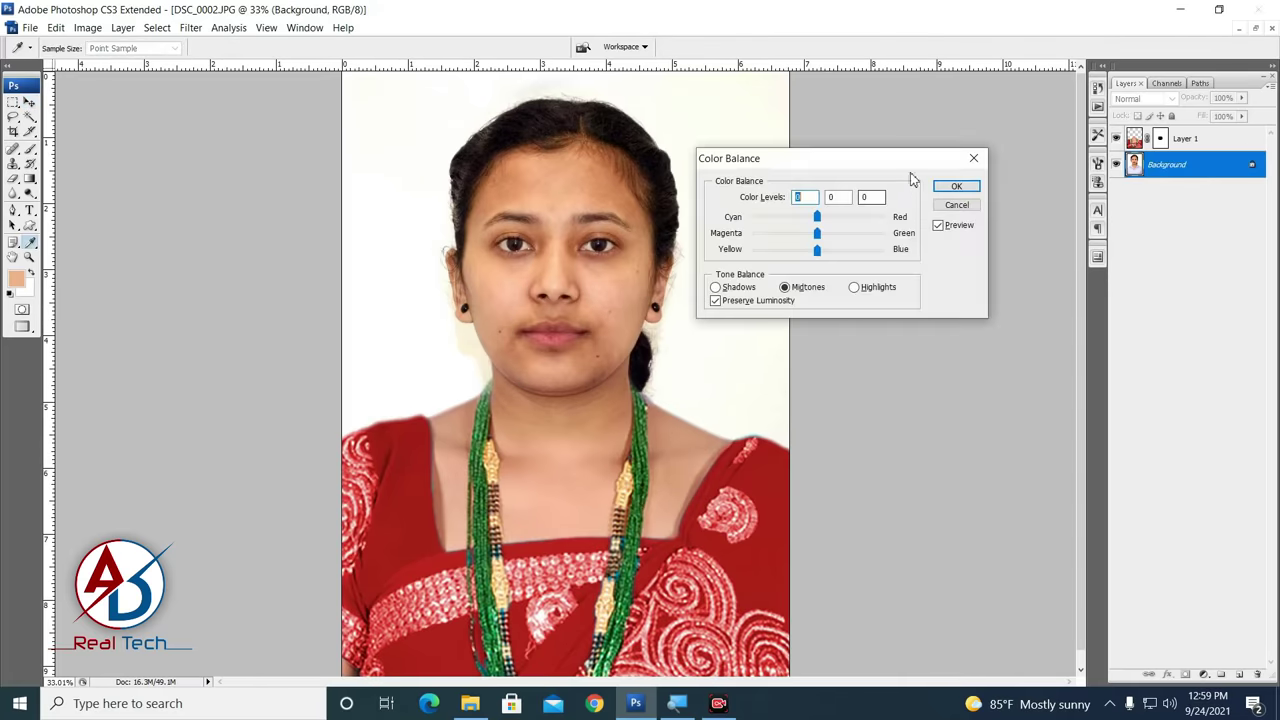
pyautogui.moveTo(882, 157)
pyautogui.mouseDown()
pyautogui.moveTo(958, 121)
pyautogui.moveTo(857, 139)
pyautogui.mouseUp()
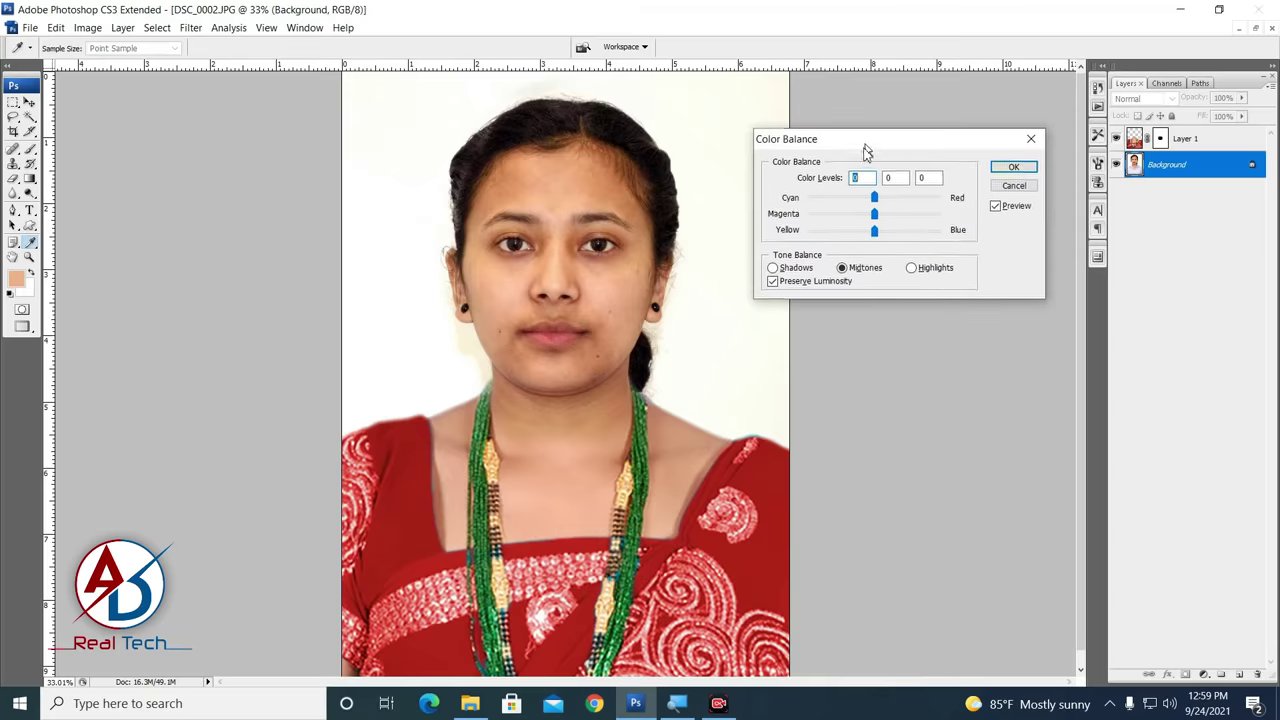
pyautogui.moveTo(866, 188); pyautogui.dragTo(858, 190)
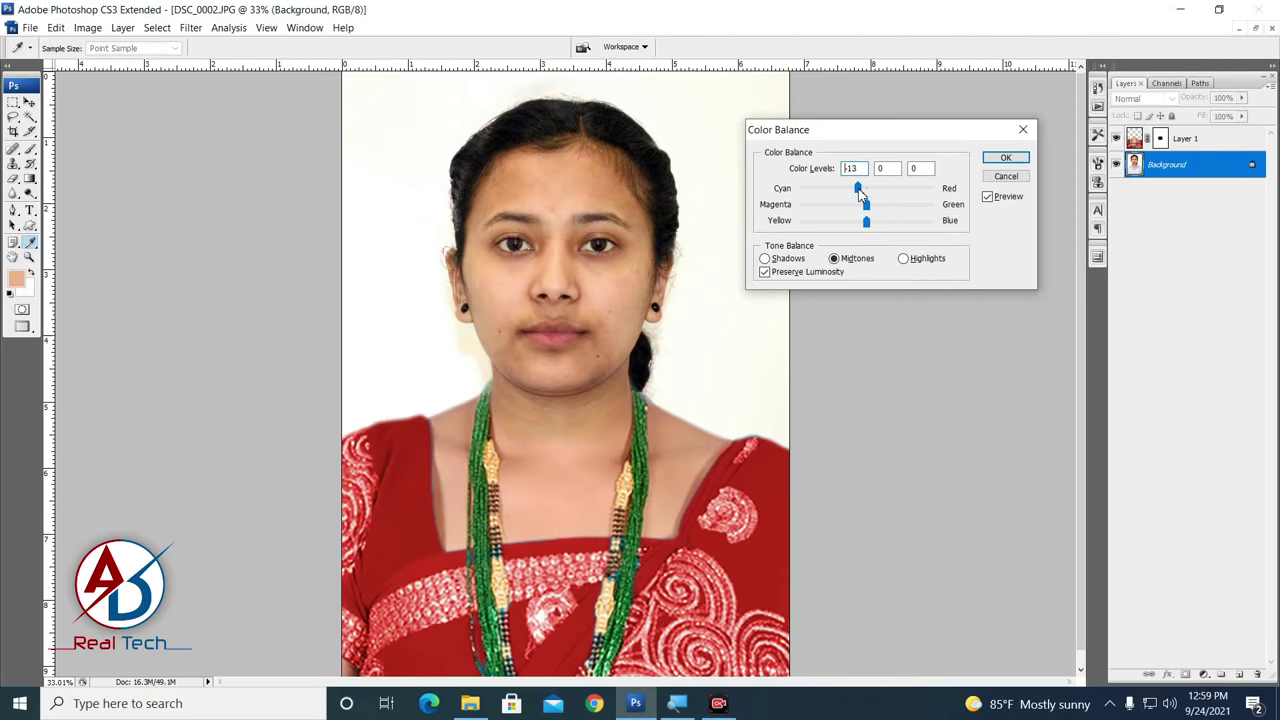
pyautogui.moveTo(862, 192); pyautogui.dragTo(873, 228)
pyautogui.click(863, 213)
pyautogui.moveTo(874, 232); pyautogui.dragTo(868, 232)
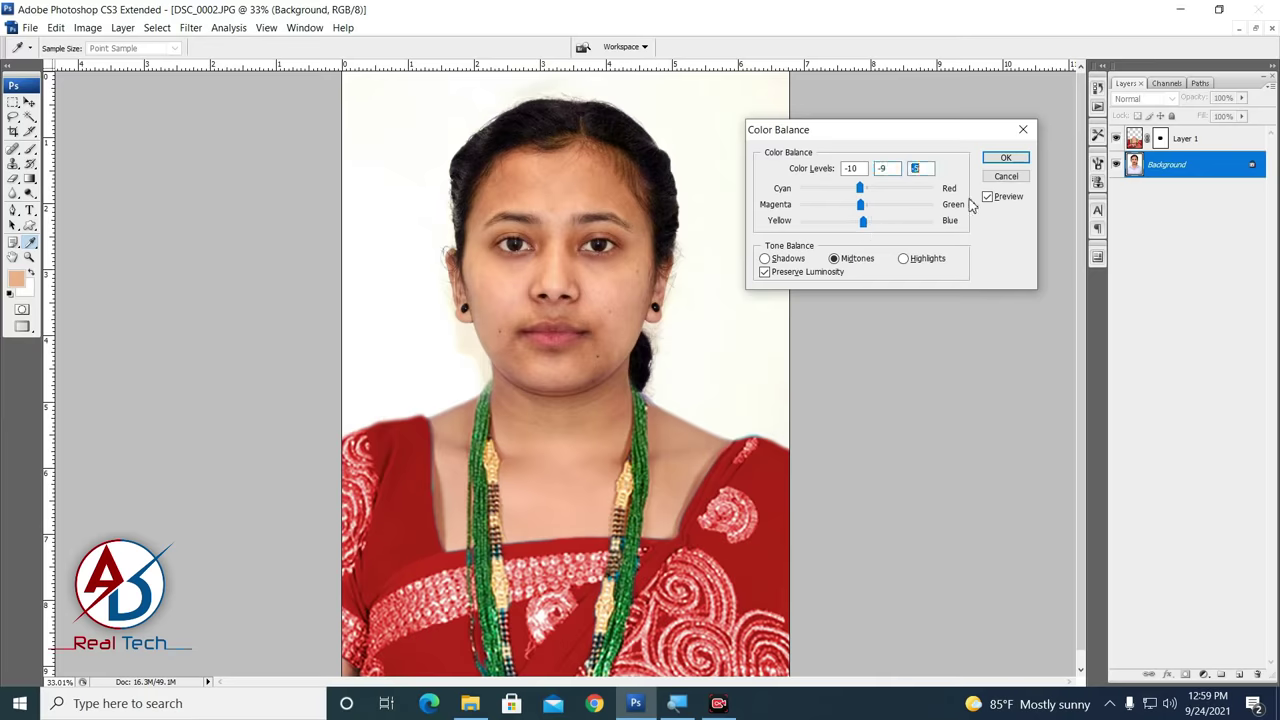
pyautogui.click(1005, 158)
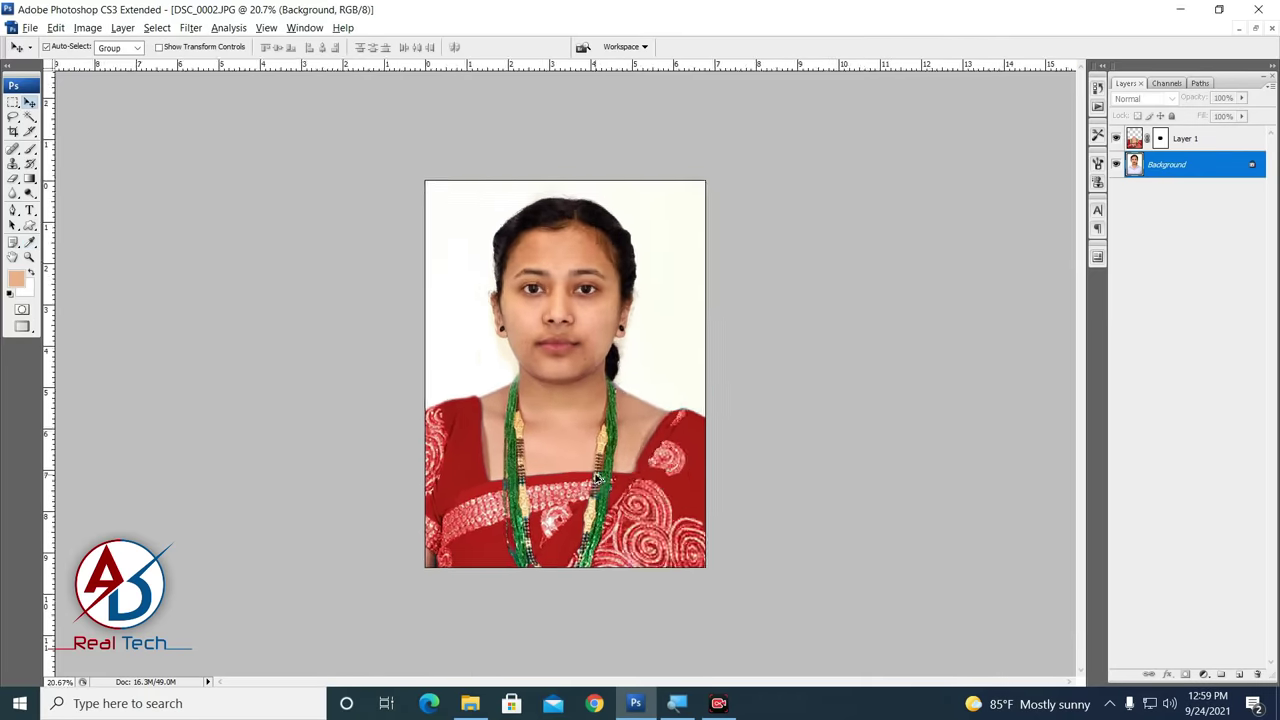
pyautogui.scroll(2, 594, 463)
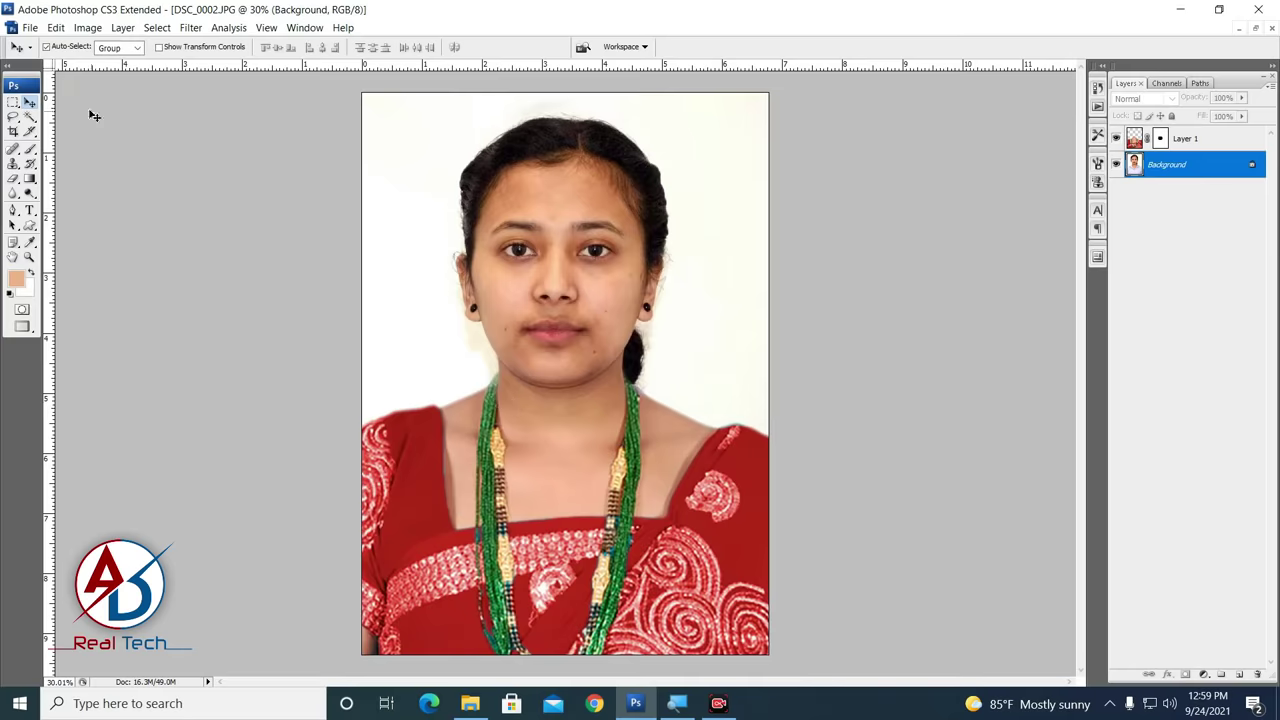
# Step: Apply Selective Color to the Reds: Cyan -21, Magenta +21, Yellow +9, Black -24
pyautogui.click(87, 27)
pyautogui.moveTo(90, 260)
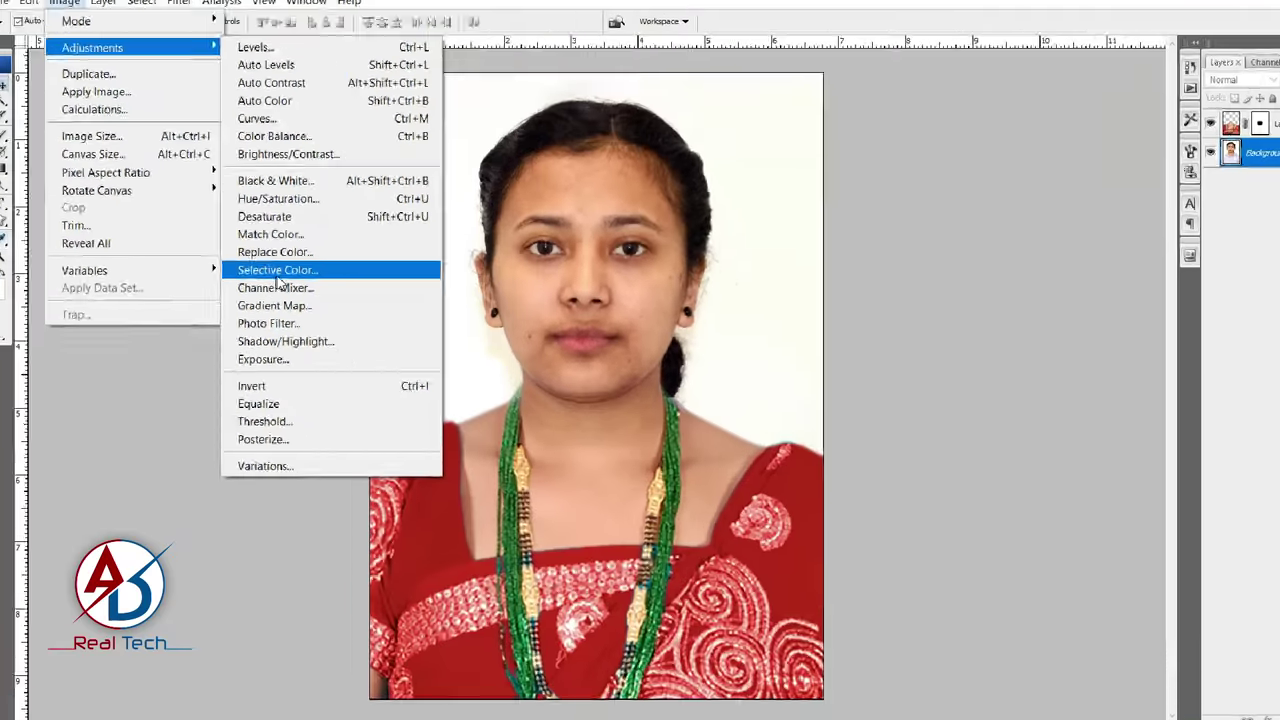
pyautogui.click(278, 277)
pyautogui.moveTo(680, 175); pyautogui.dragTo(835, 163)
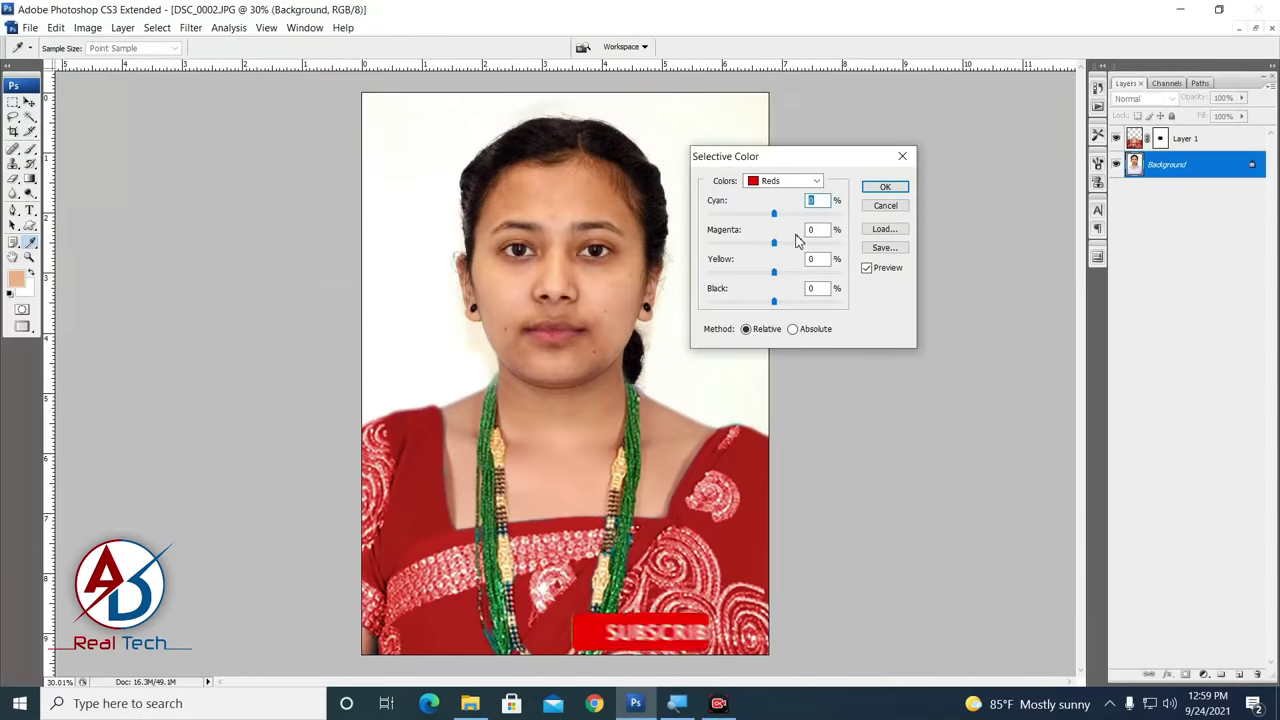
pyautogui.moveTo(773, 214); pyautogui.dragTo(765, 216)
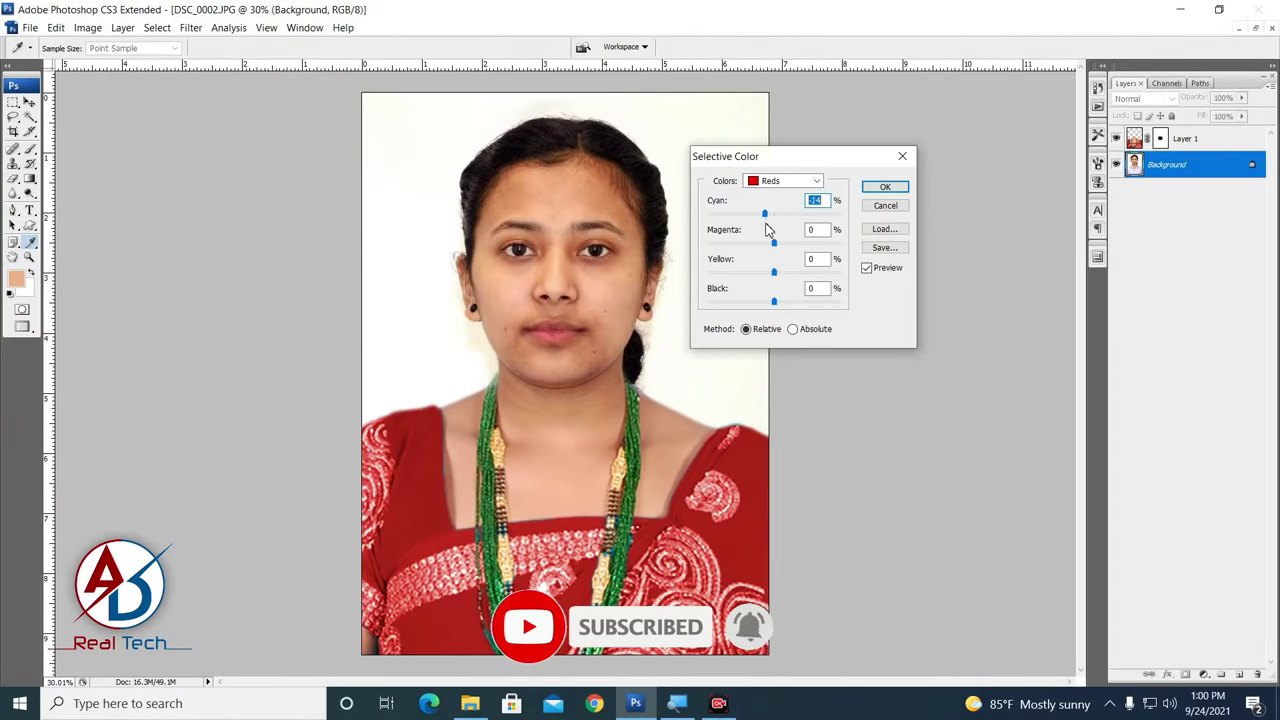
pyautogui.moveTo(773, 273); pyautogui.dragTo(783, 281)
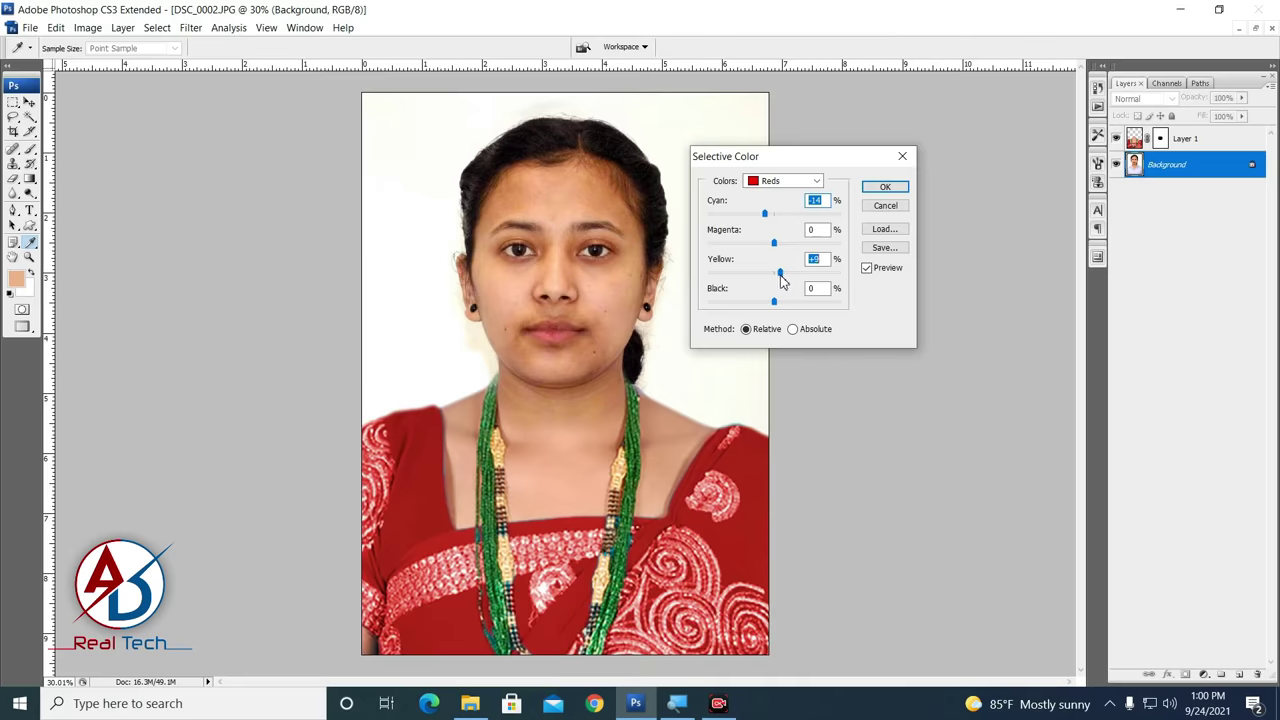
pyautogui.moveTo(774, 301); pyautogui.dragTo(755, 303)
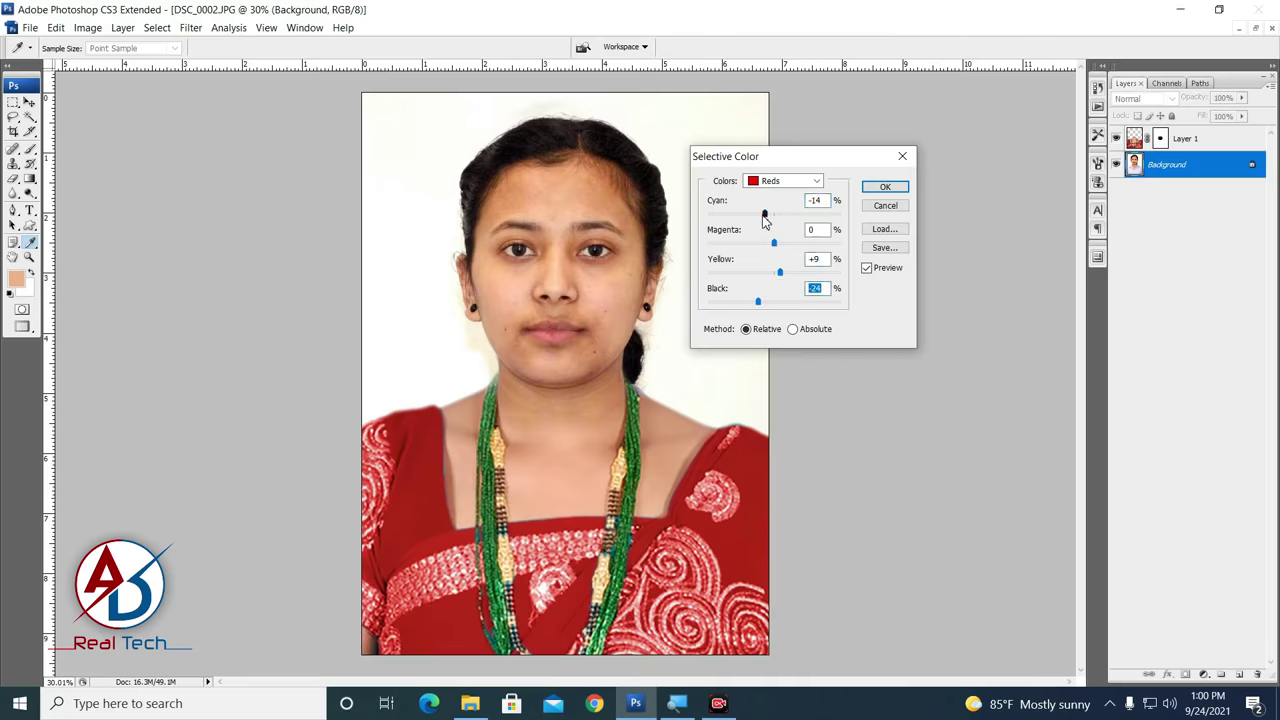
pyautogui.moveTo(766, 218); pyautogui.dragTo(757, 220)
pyautogui.moveTo(770, 247); pyautogui.dragTo(787, 254)
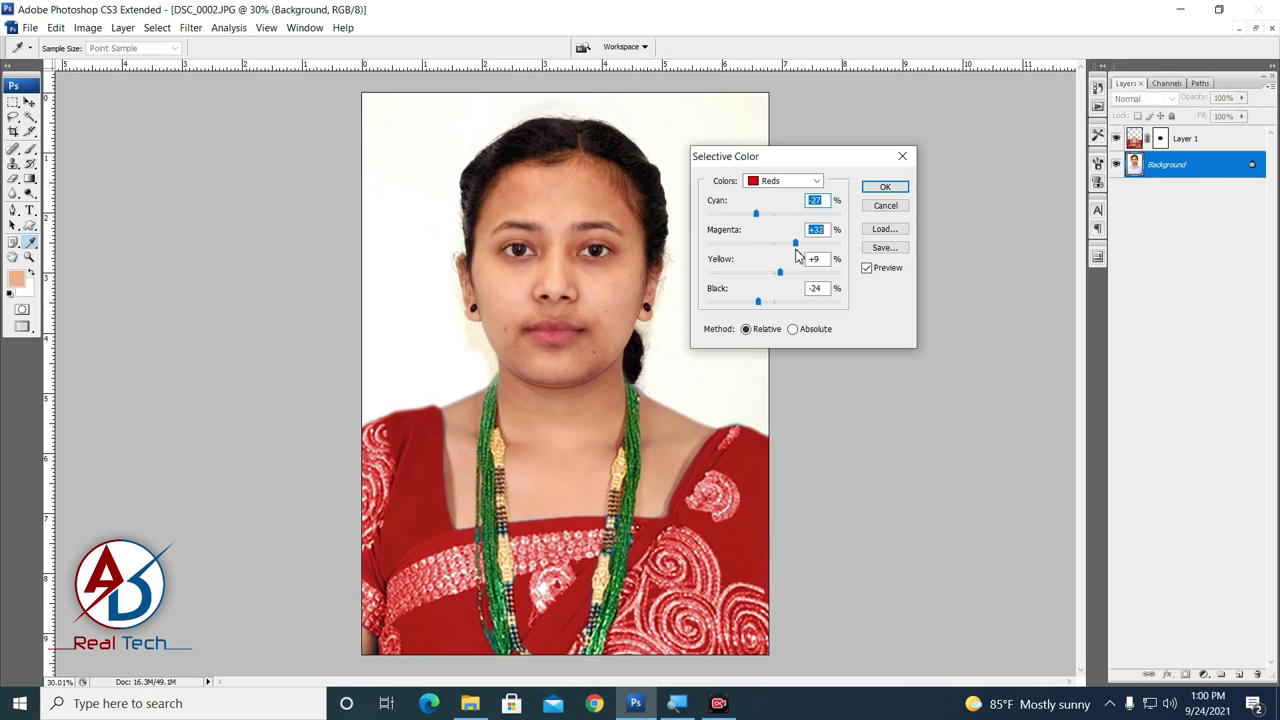
pyautogui.moveTo(797, 256); pyautogui.dragTo(792, 256)
pyautogui.moveTo(757, 216); pyautogui.dragTo(762, 218)
pyautogui.click(885, 187)
# Step: Set a 700 px brush on Layer 1, fit the photo, then select the Background layer
pyautogui.press('v')
pyautogui.scroll(-2, 631, 371)
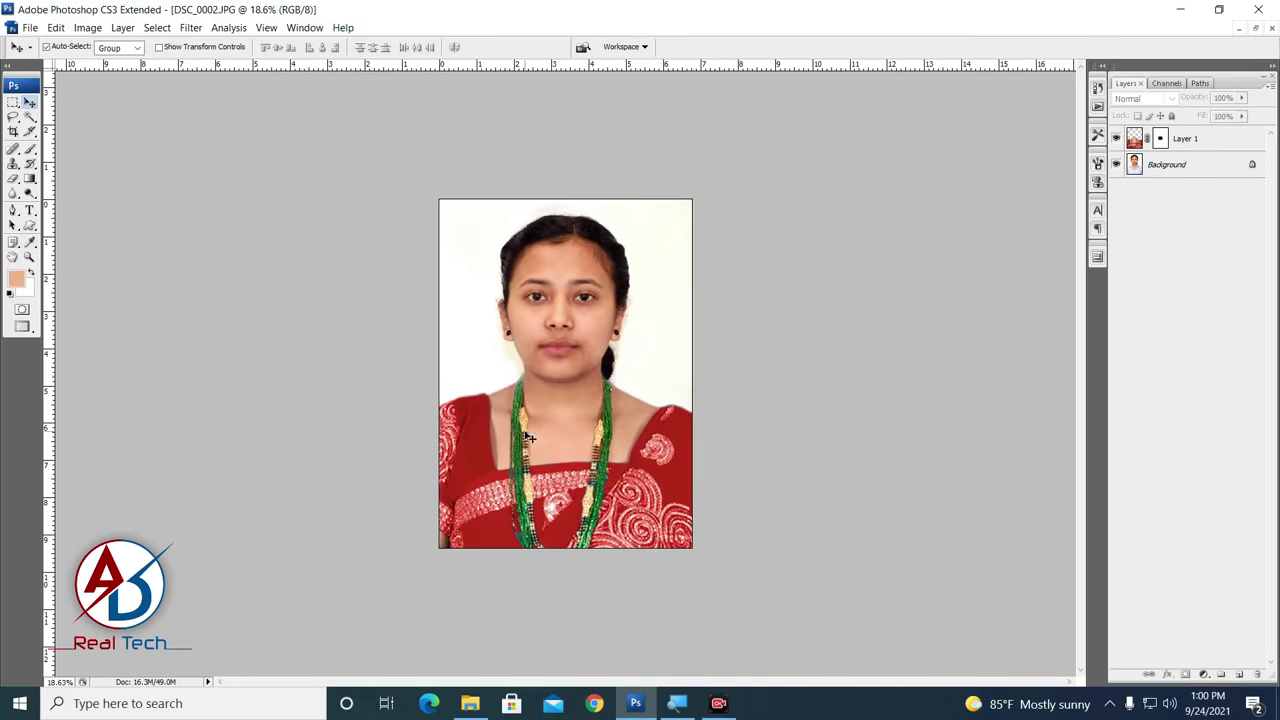
pyautogui.scroll(1, 528, 437)
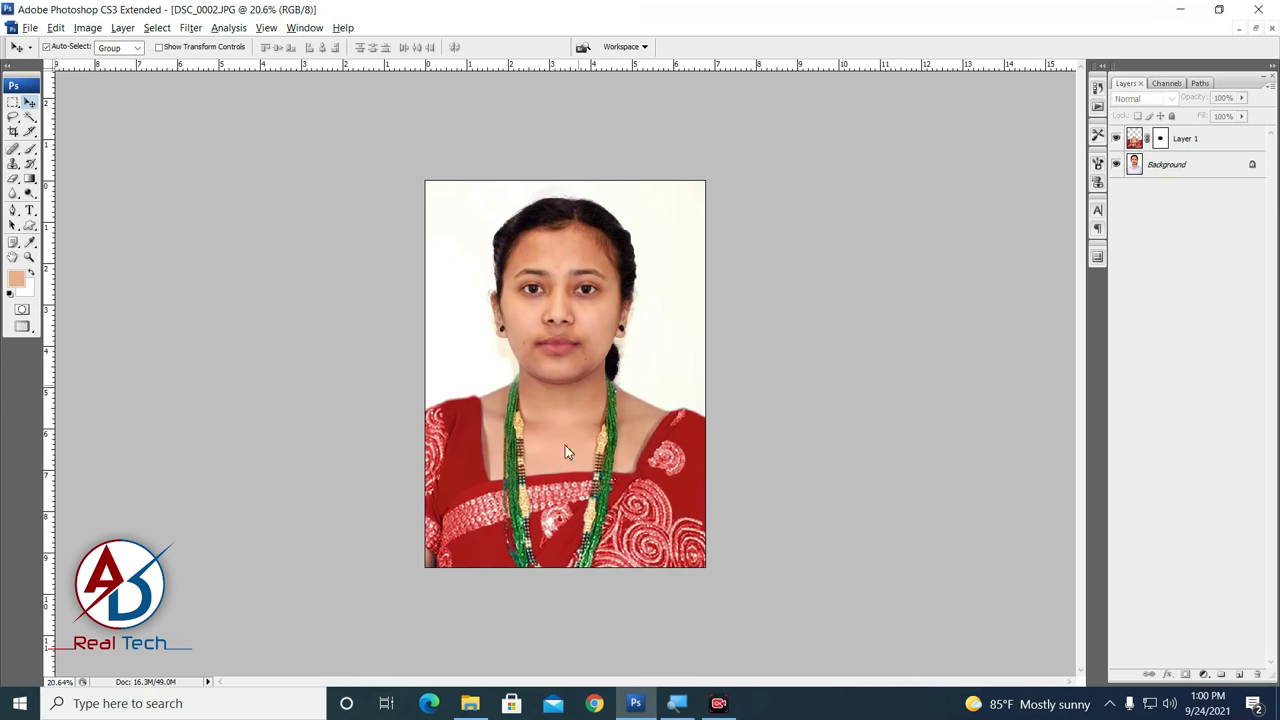
pyautogui.click(565, 452)
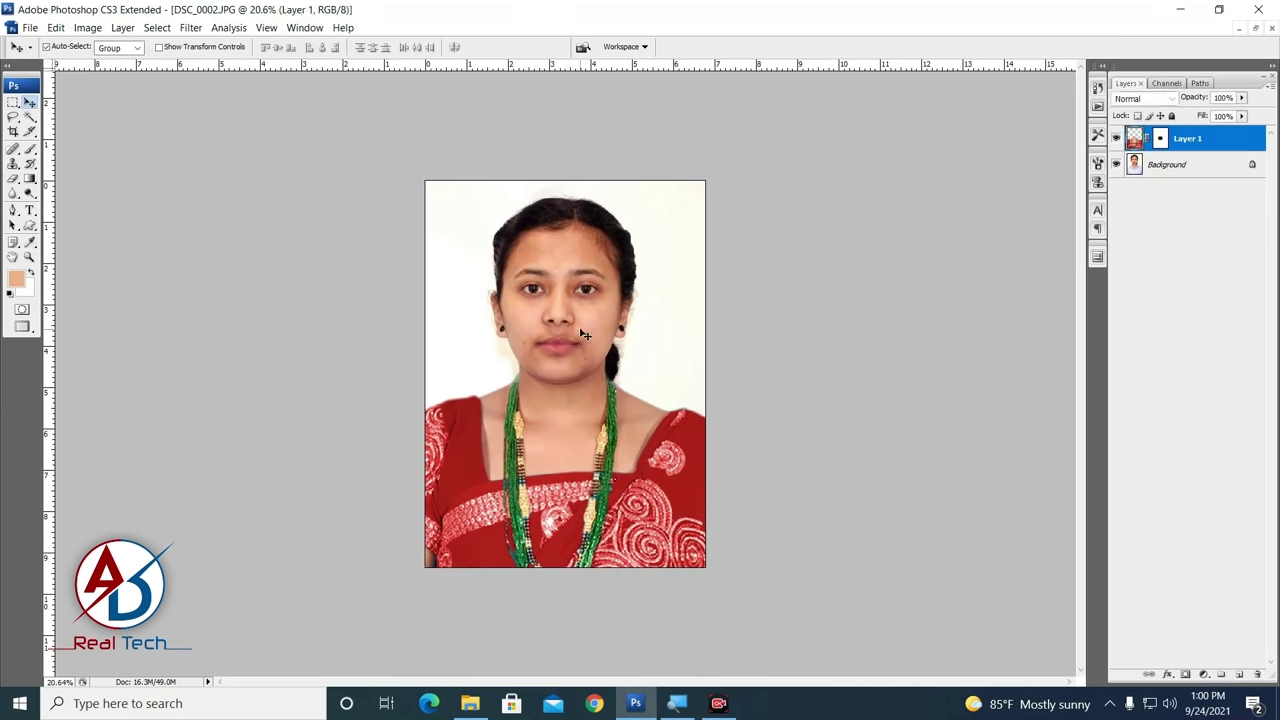
pyautogui.click(31, 150)
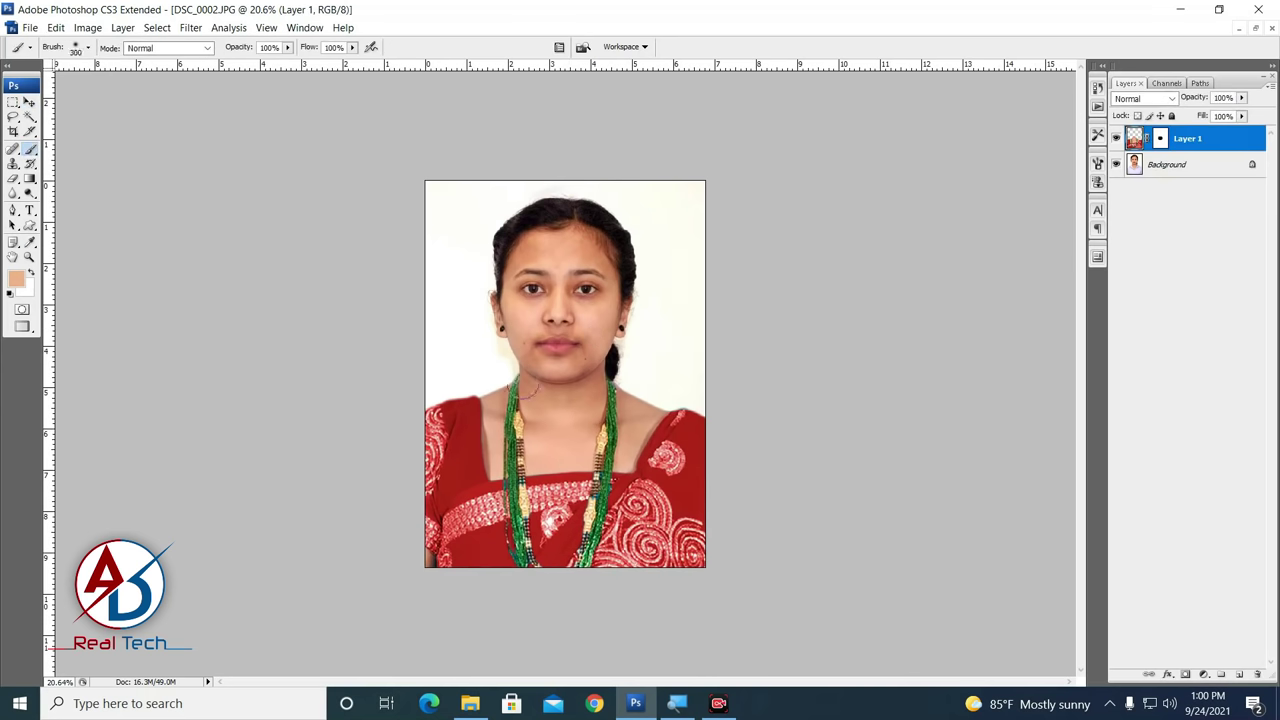
pyautogui.press(']')
pyautogui.press(']')
pyautogui.press(']')
pyautogui.press(']')
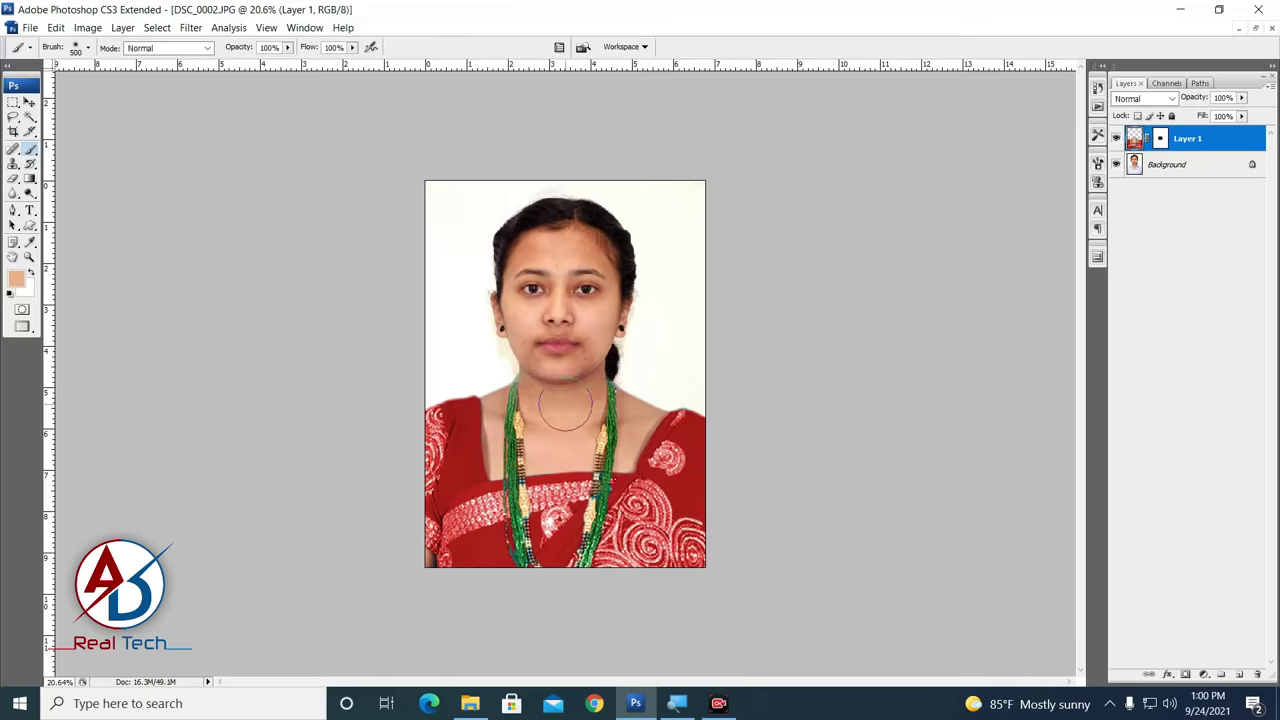
pyautogui.hotkey('ctrl', '0')
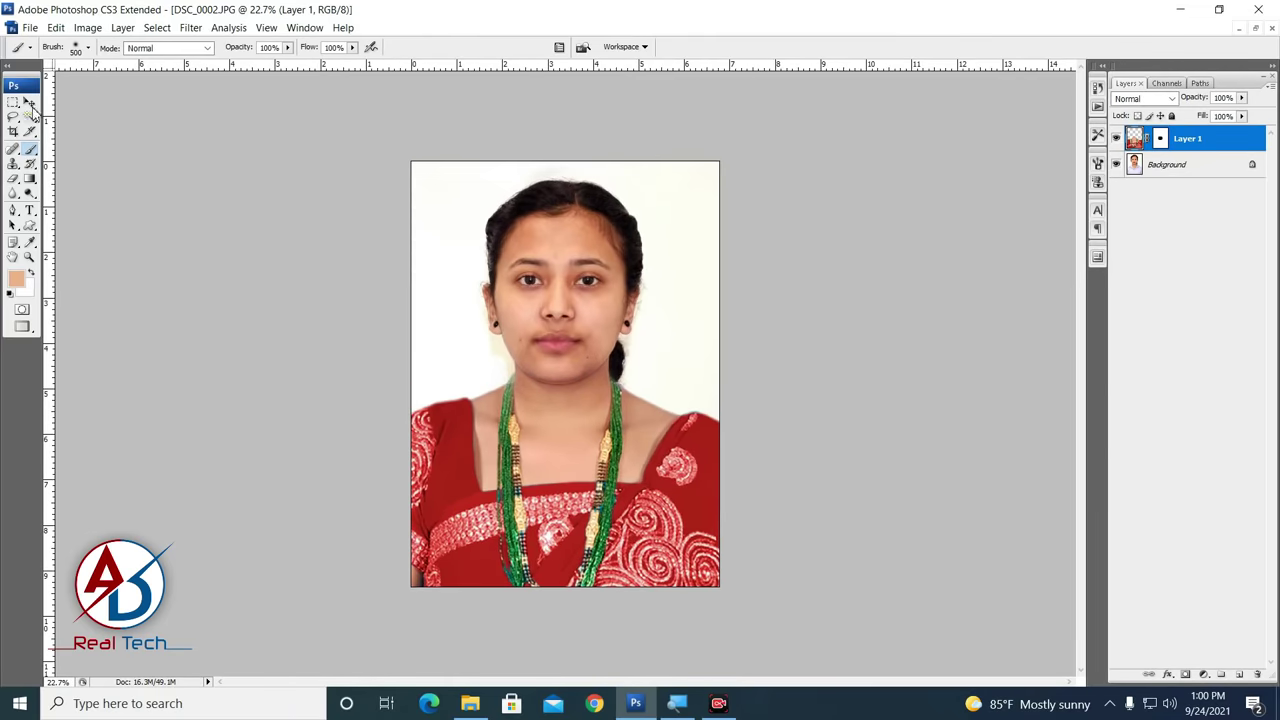
pyautogui.click(30, 104)
pyautogui.click(1167, 164)
# Step: Enter Quick Mask and try a Magic Wand selection, then clear it and cancel layer conversion
pyautogui.press('q')
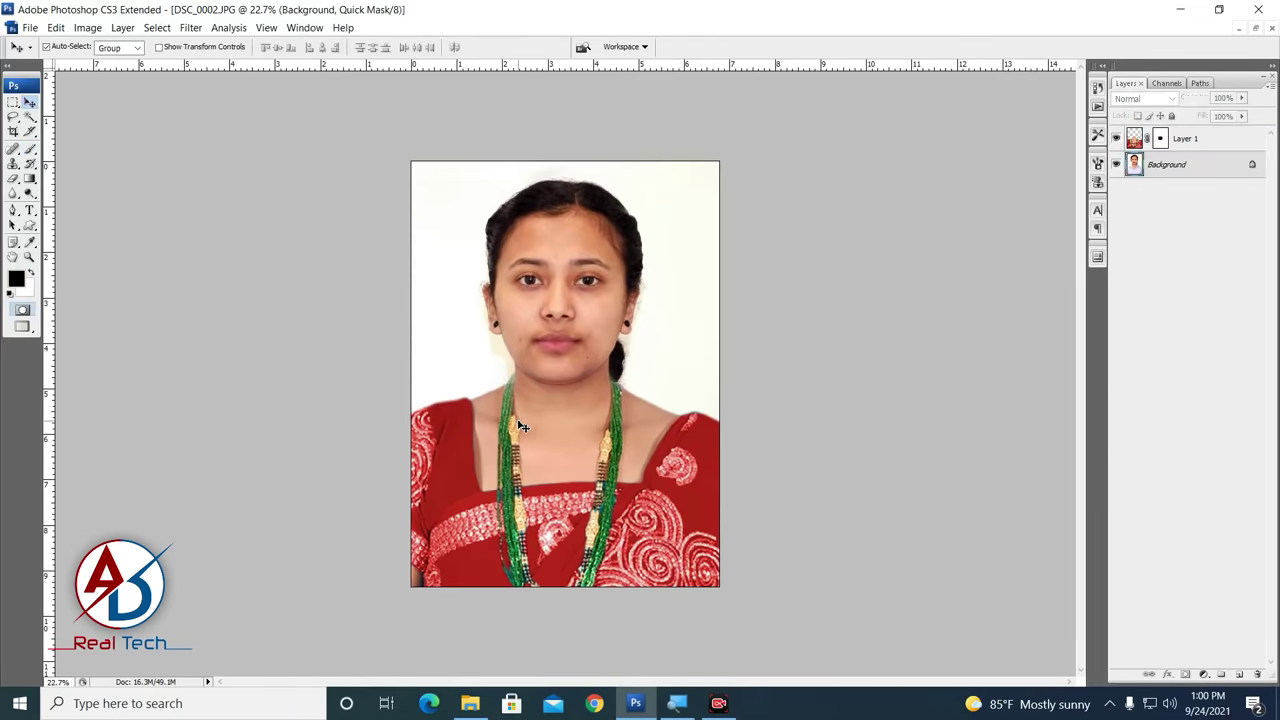
pyautogui.press('w')
pyautogui.click(668, 362)
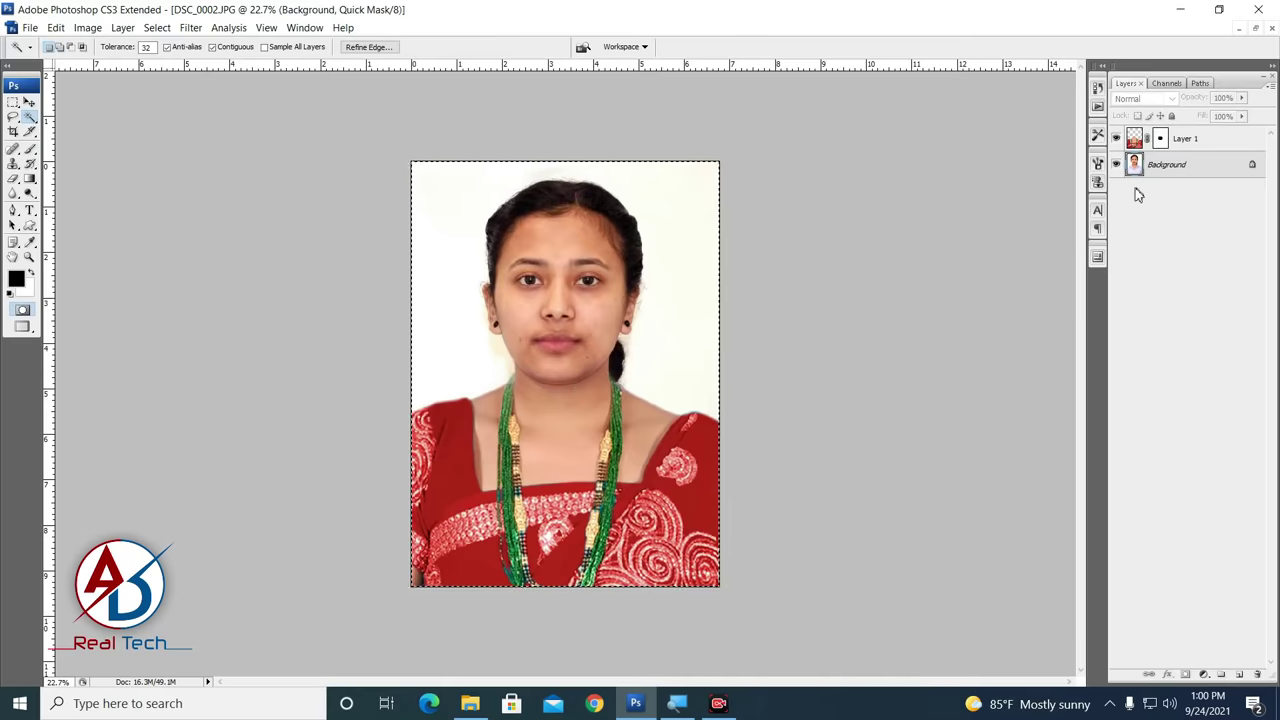
pyautogui.hotkey('ctrl', 'd')
pyautogui.doubleClick(1166, 166)
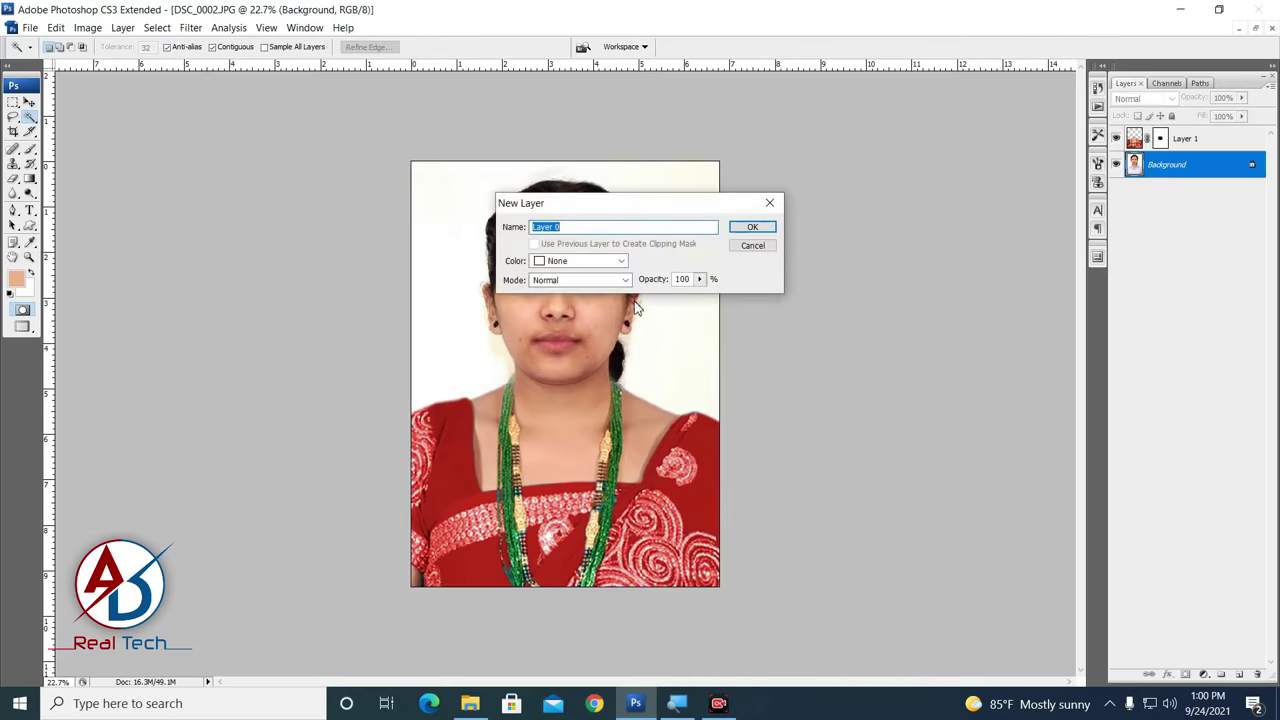
pyautogui.click(751, 246)
# Step: Magic Wand-select the white backdrop, fill it, then undo the peach fill
pyautogui.click(679, 335)
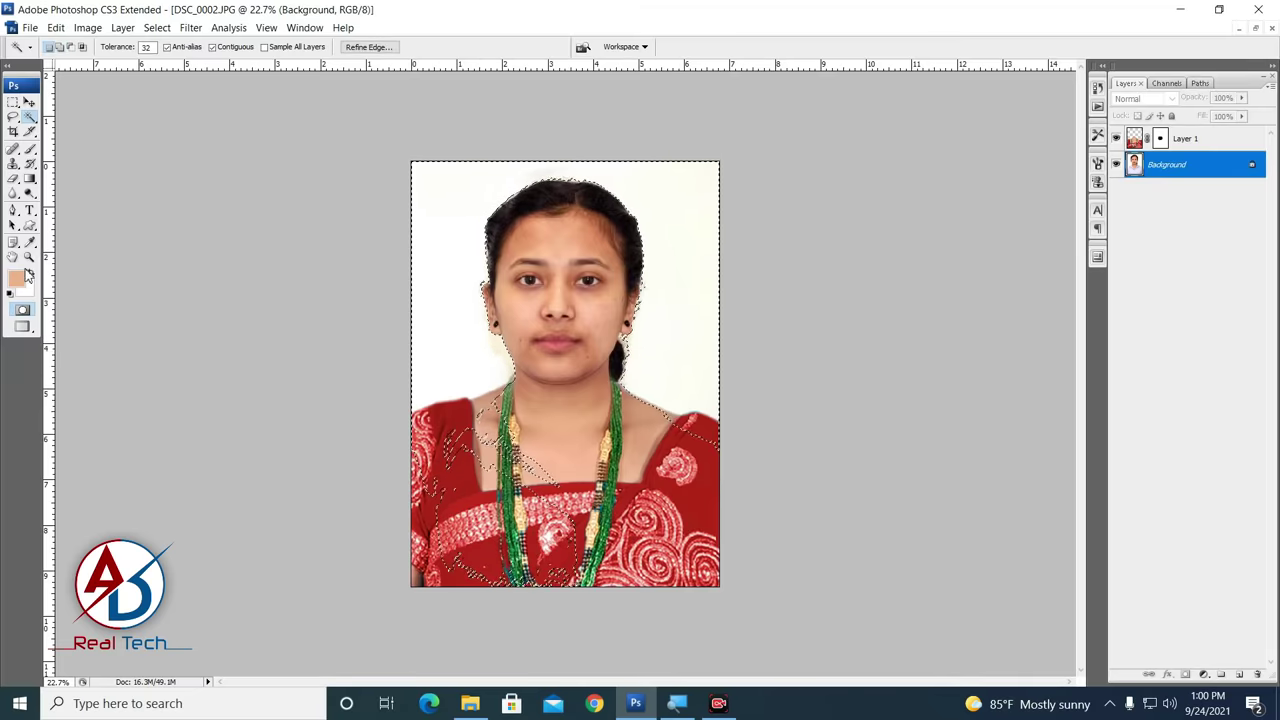
pyautogui.hotkey('alt', 'BackSpace')
pyautogui.hotkey('ctrl', 'z')
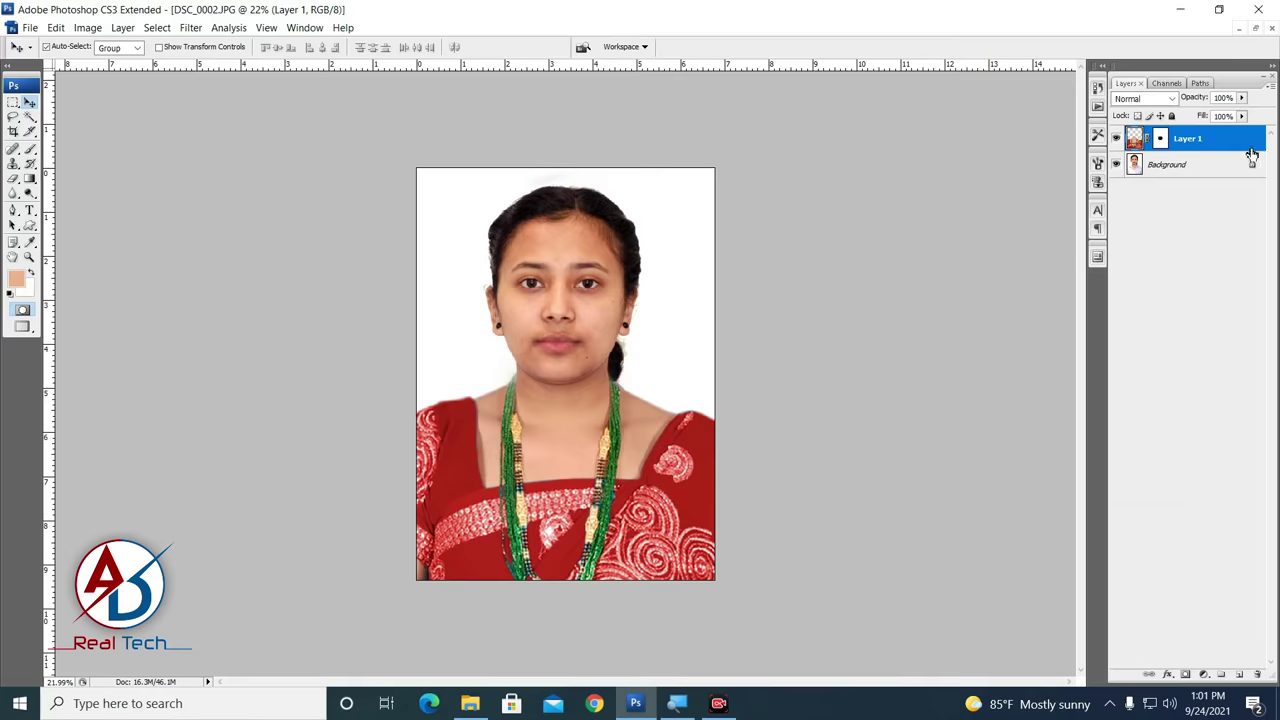
# Step: Select Layer 1 and flatten the sari into the single Background layer
pyautogui.click(878, 302)
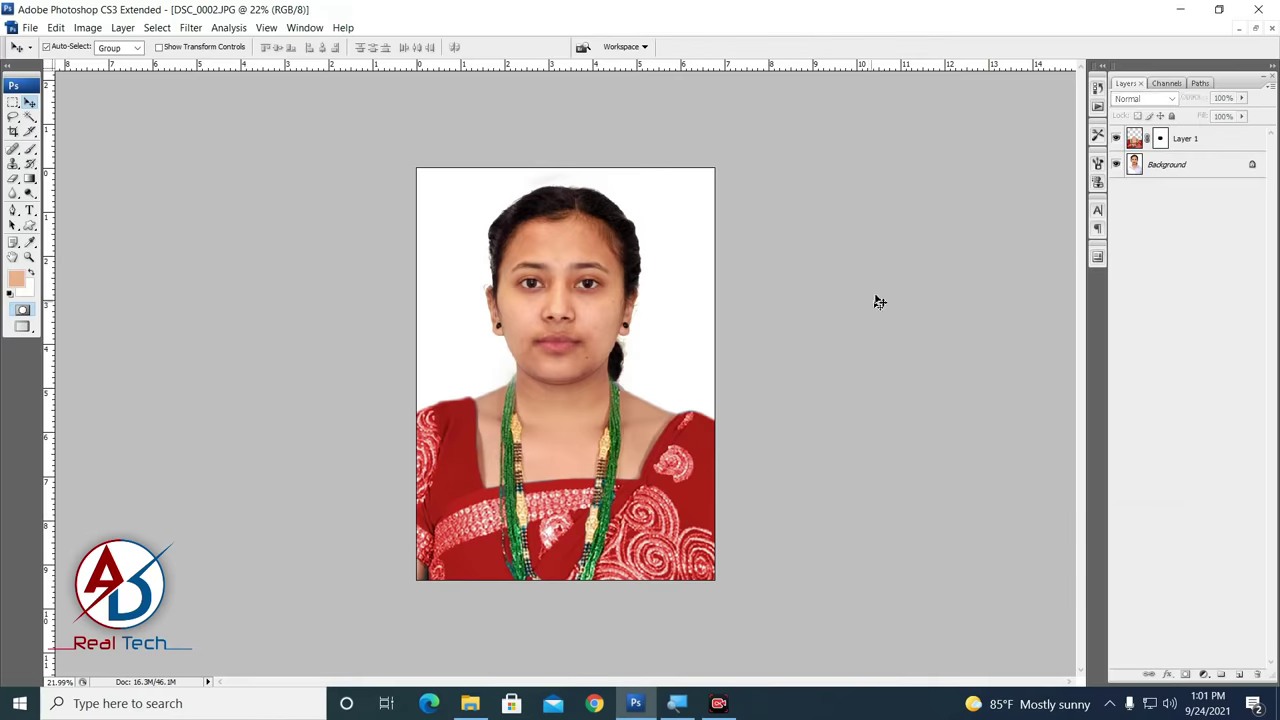
pyautogui.click(1216, 149)
pyautogui.doubleClick(1201, 153)
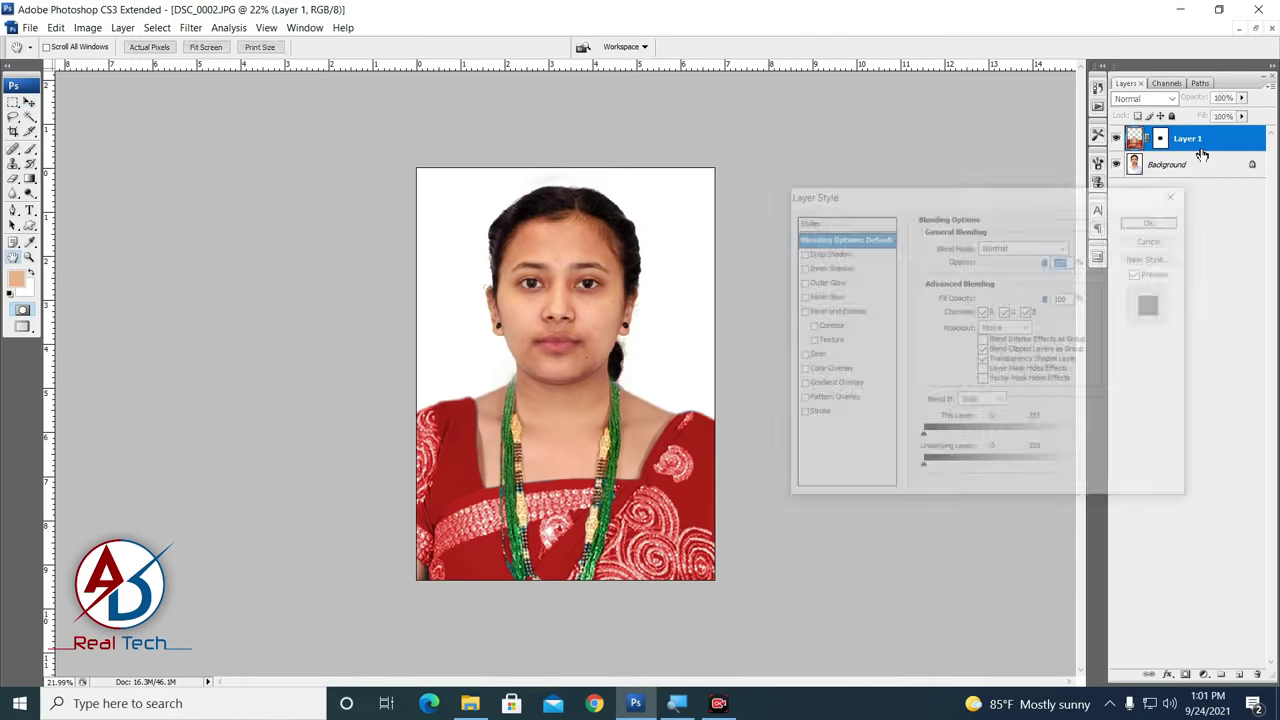
pyautogui.press('Escape')
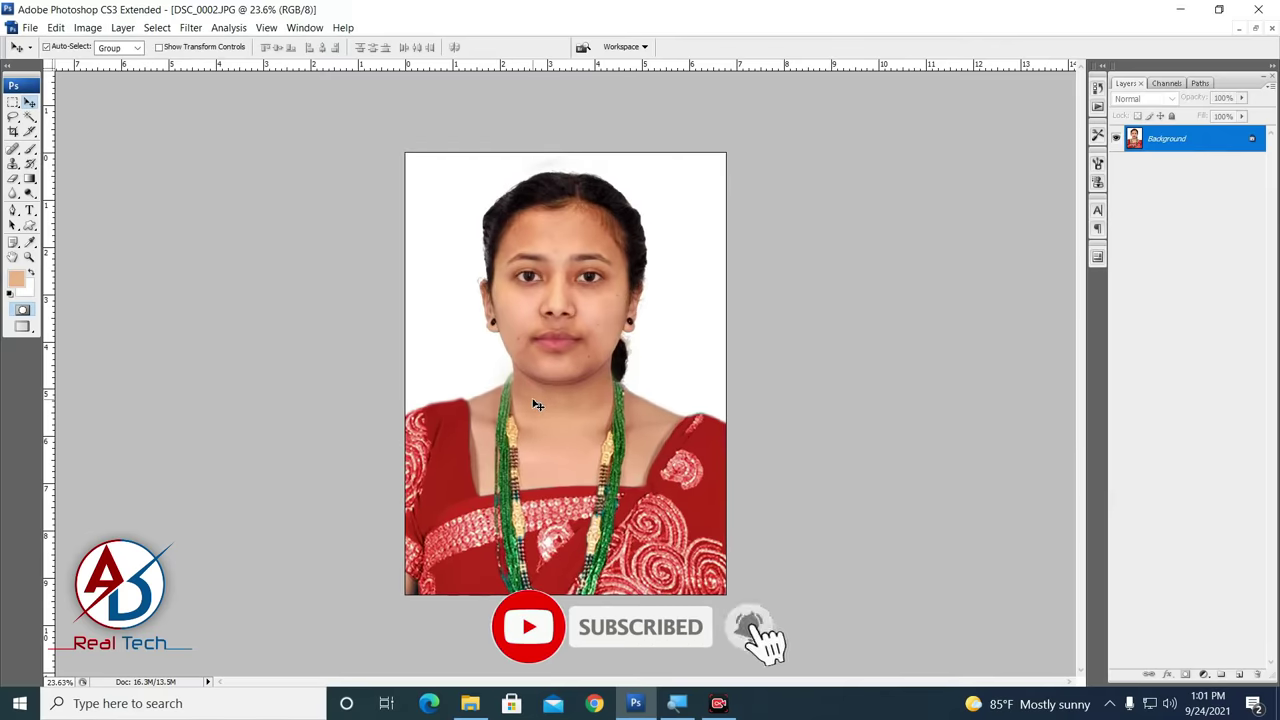
pyautogui.scroll(-1, 535, 397)
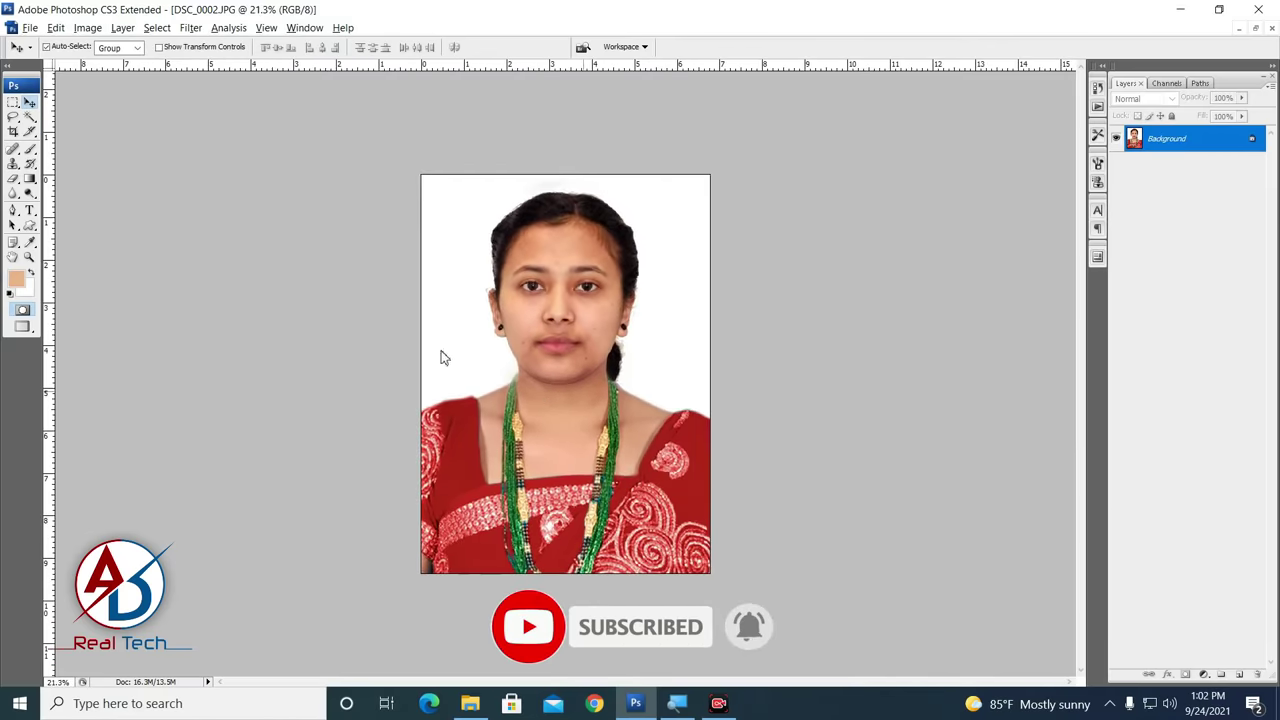
pyautogui.click(12, 133)
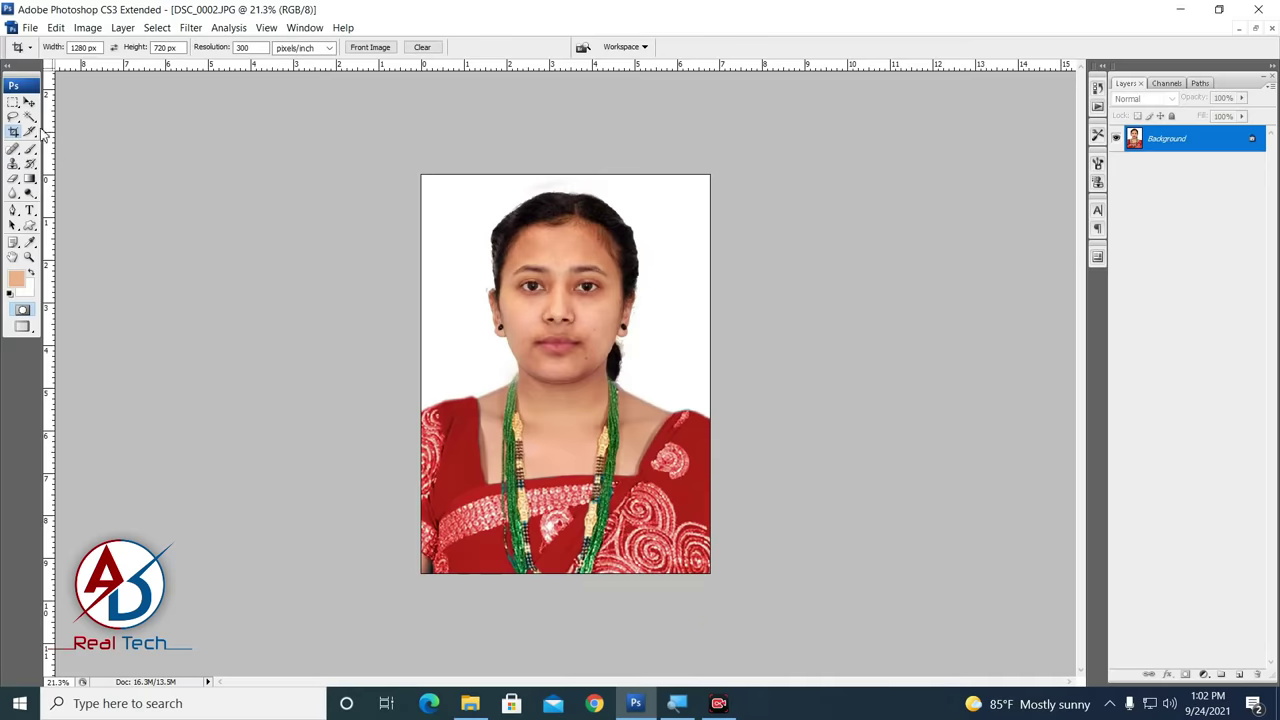
pyautogui.press('v')
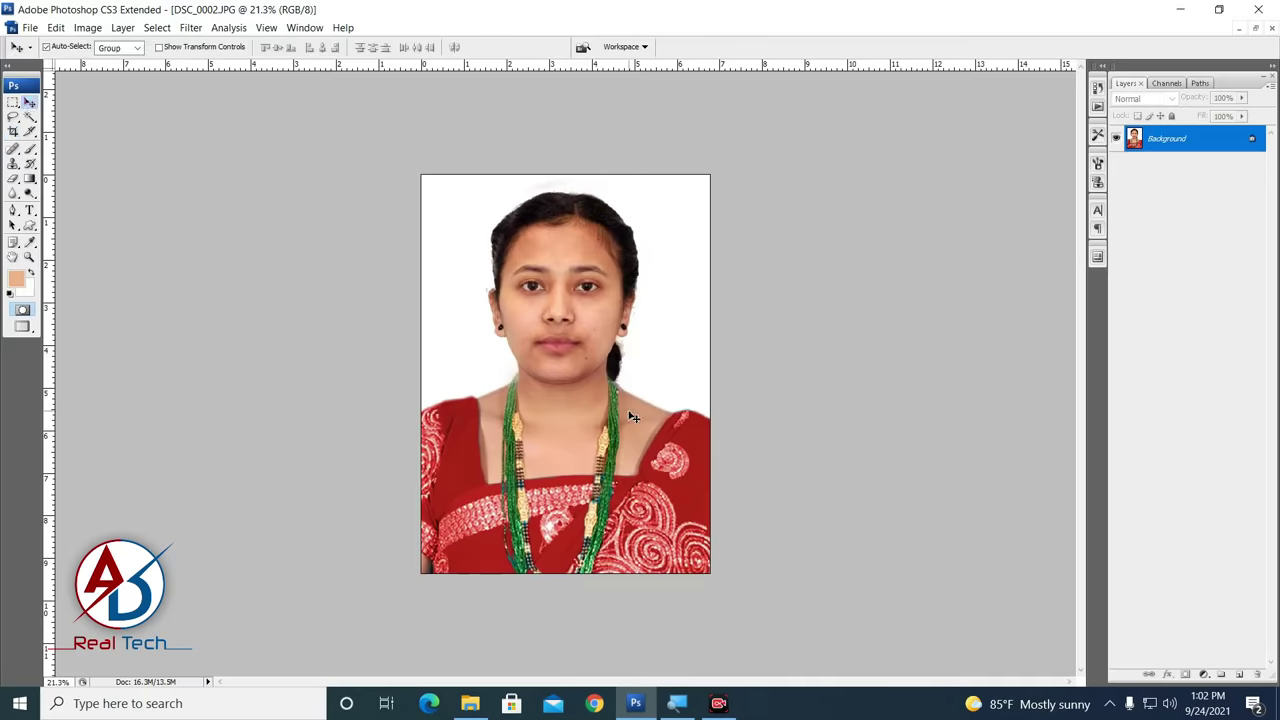